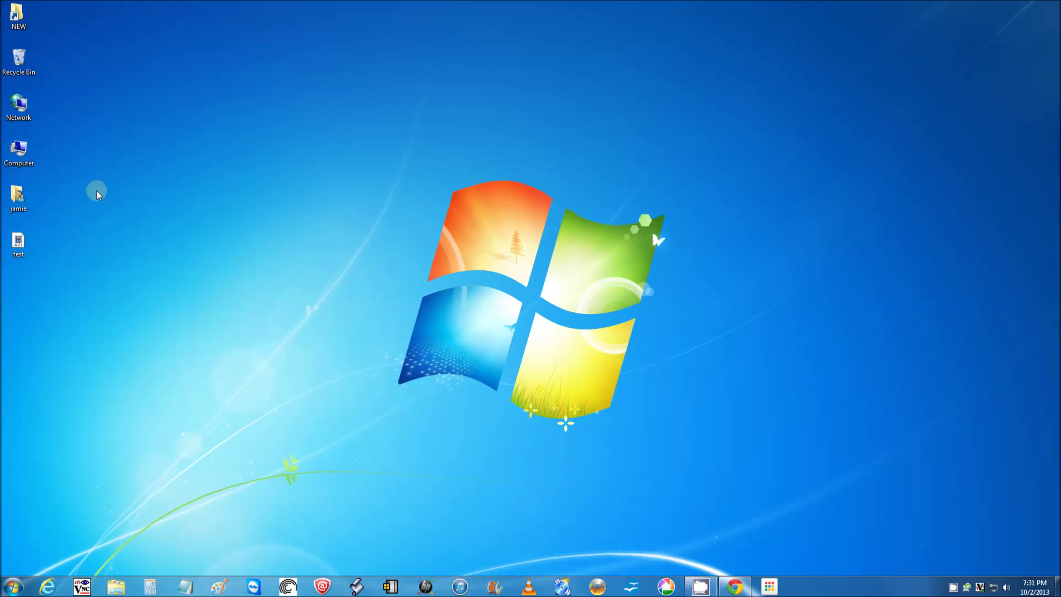
Browse from Computer through Local Disk (C:) and Users to the personal profile folder, and close the window after viewing it
{"action": "double_click", "coordinate": [24, 161]}
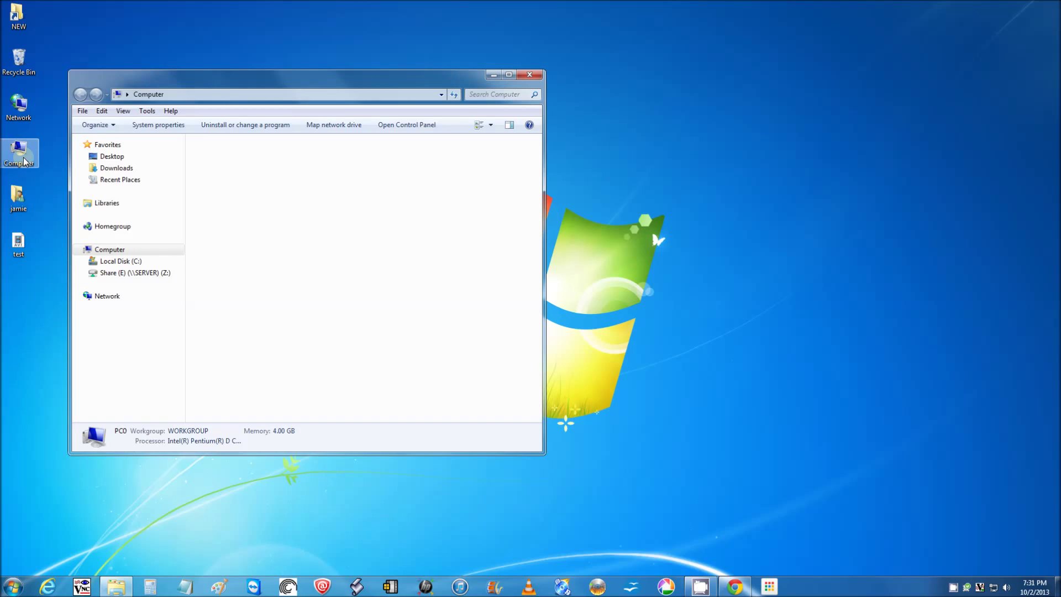
{"action": "left_click_drag", "start_coordinate": [315, 83], "coordinate": [429, 81]}
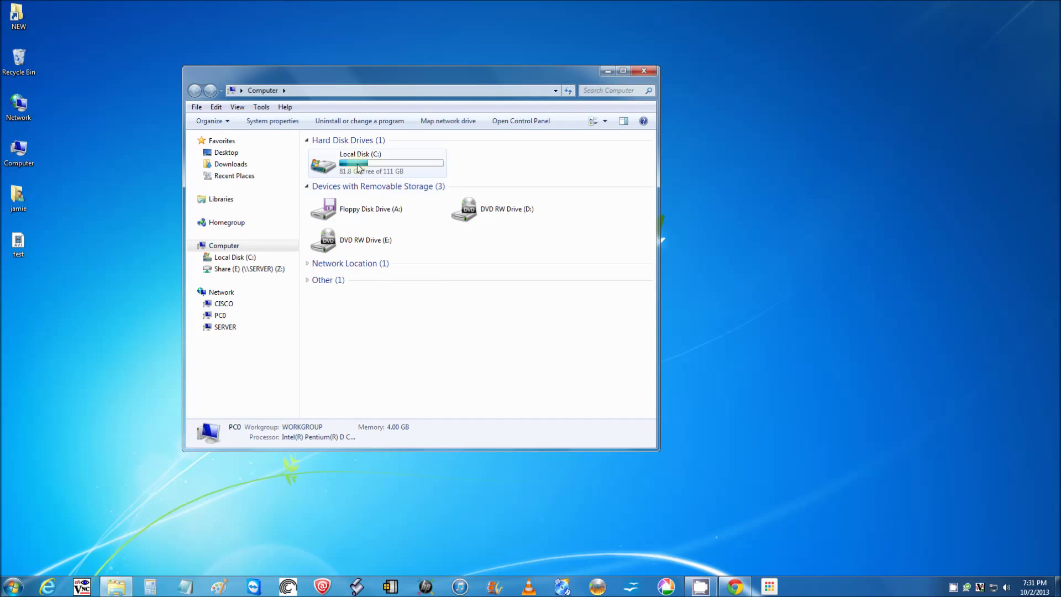
{"action": "mouse_move", "coordinate": [365, 164]}
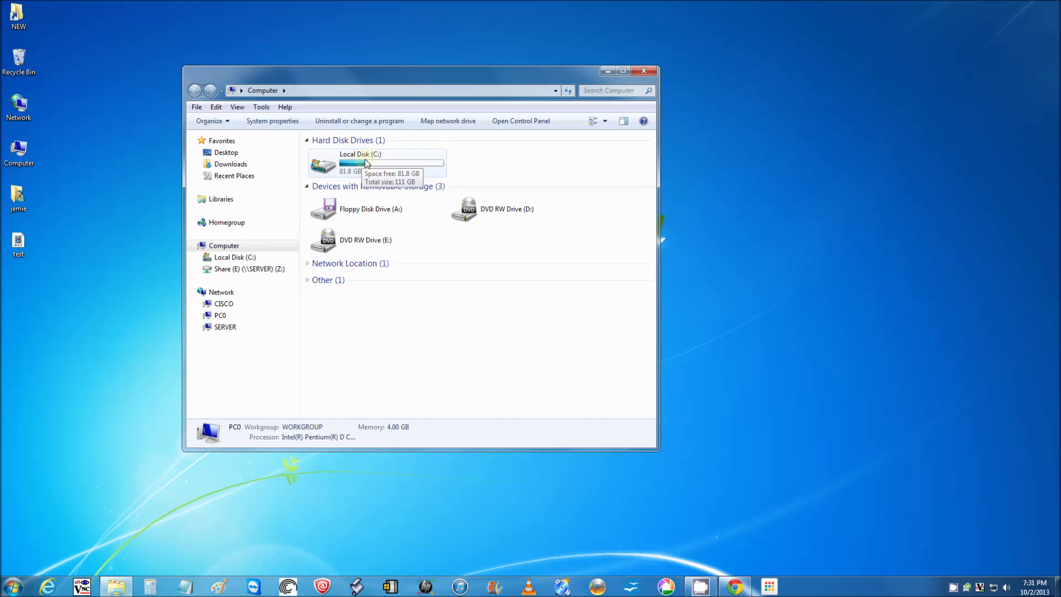
{"action": "double_click", "coordinate": [364, 156]}
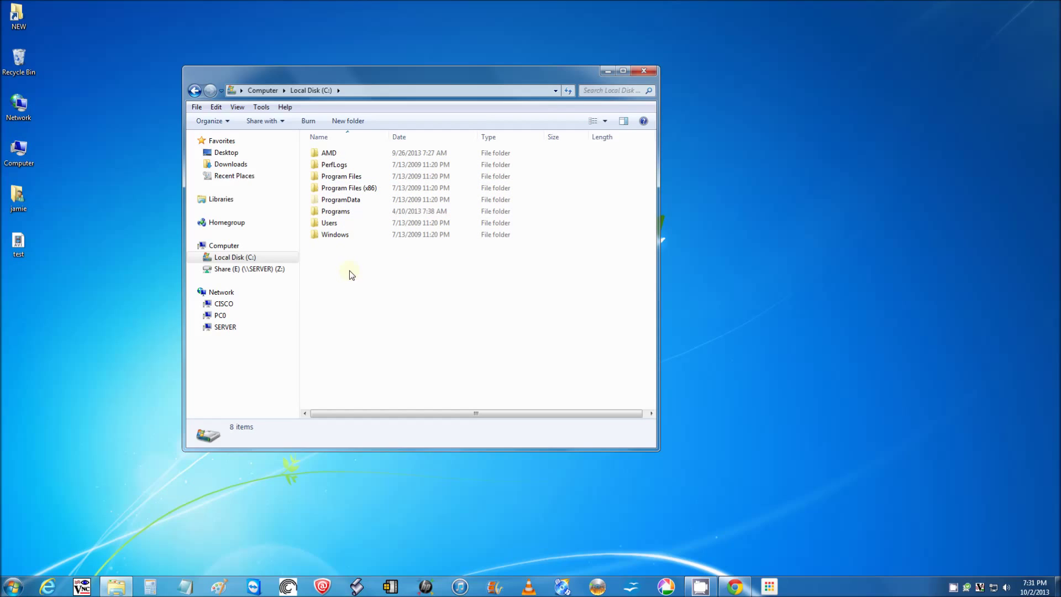
{"action": "double_click", "coordinate": [332, 223]}
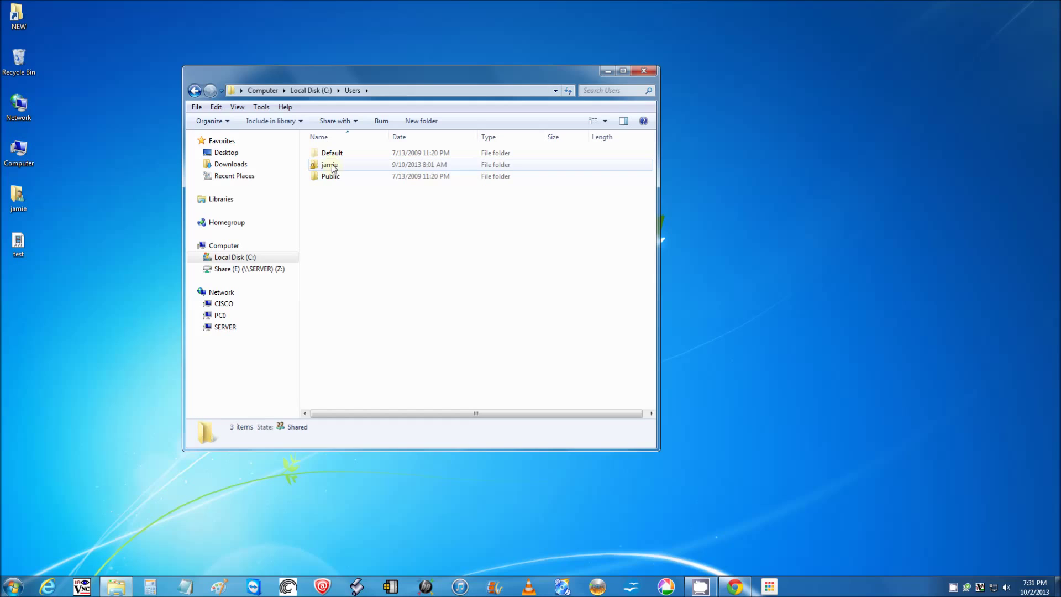
{"action": "mouse_move", "coordinate": [333, 168]}
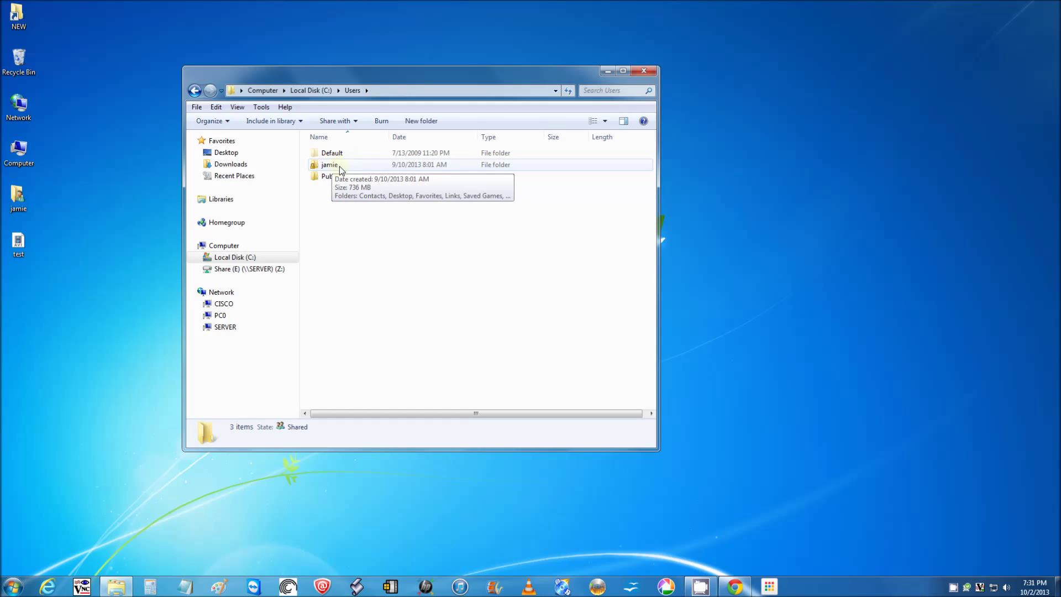
{"action": "double_click", "coordinate": [338, 165]}
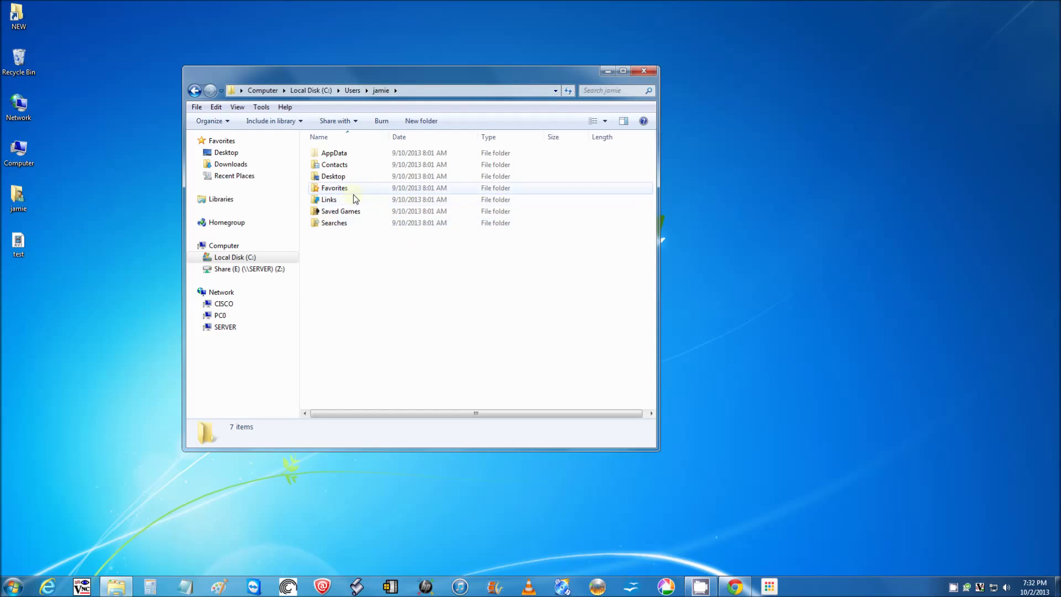
{"action": "left_click", "coordinate": [642, 71]}
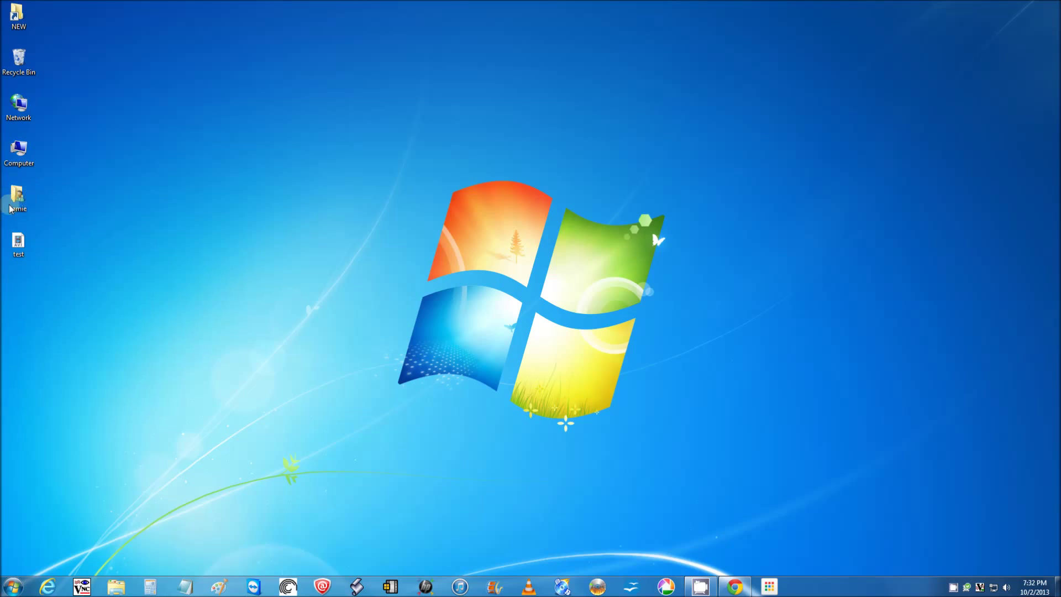
Open the personal user folder from the desktop, move its window aside, and check the contents of My Pictures before returning
{"action": "double_click", "coordinate": [22, 195]}
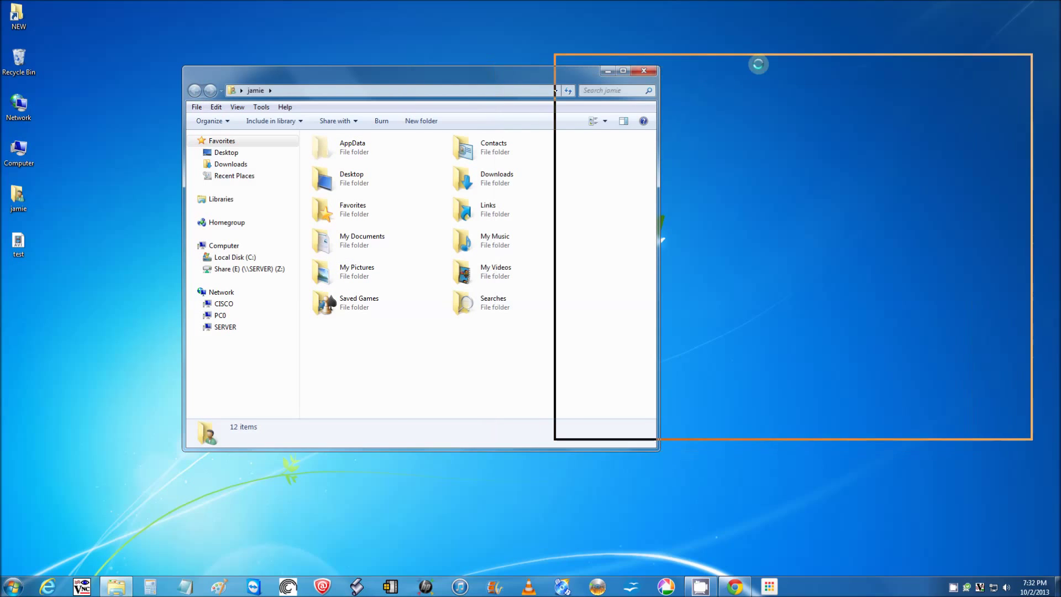
{"action": "left_click_drag", "start_coordinate": [758, 64], "coordinate": [759, 64]}
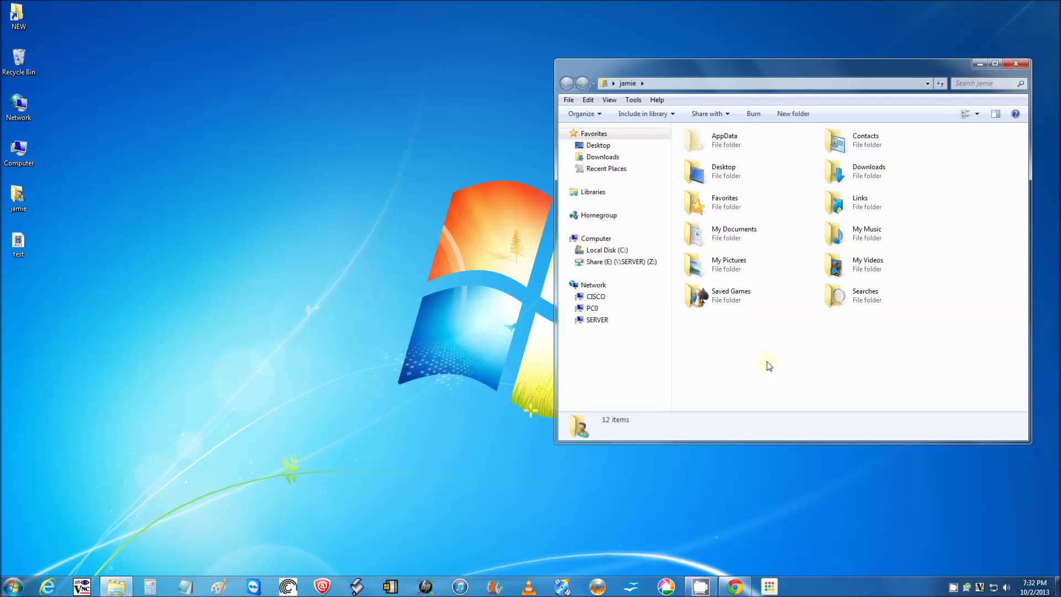
{"action": "left_click", "coordinate": [736, 268]}
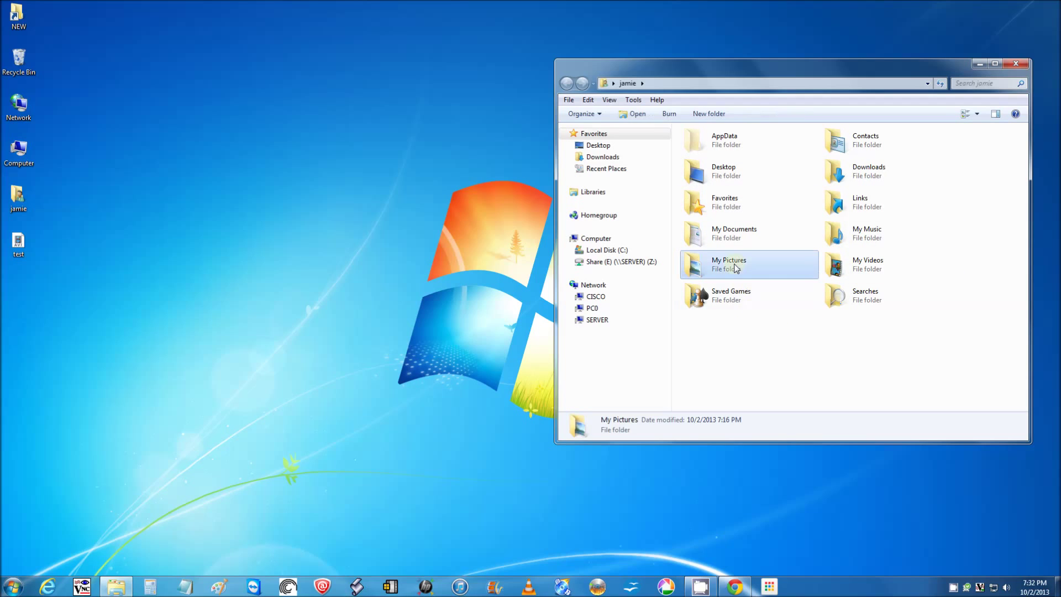
{"action": "double_click", "coordinate": [736, 268]}
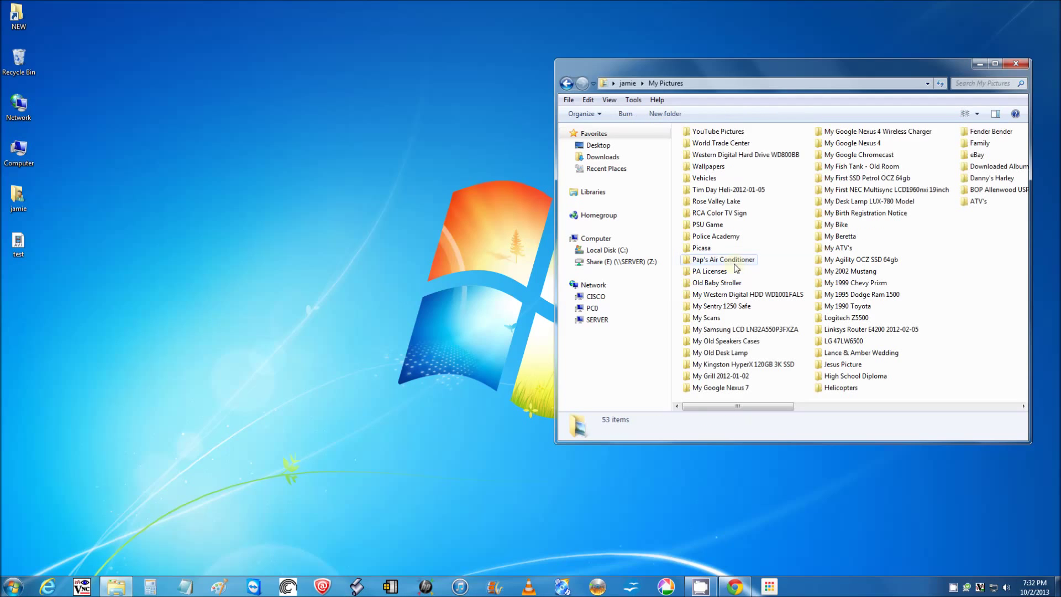
{"action": "left_click", "coordinate": [567, 84]}
{"action": "left_click", "coordinate": [784, 339]}
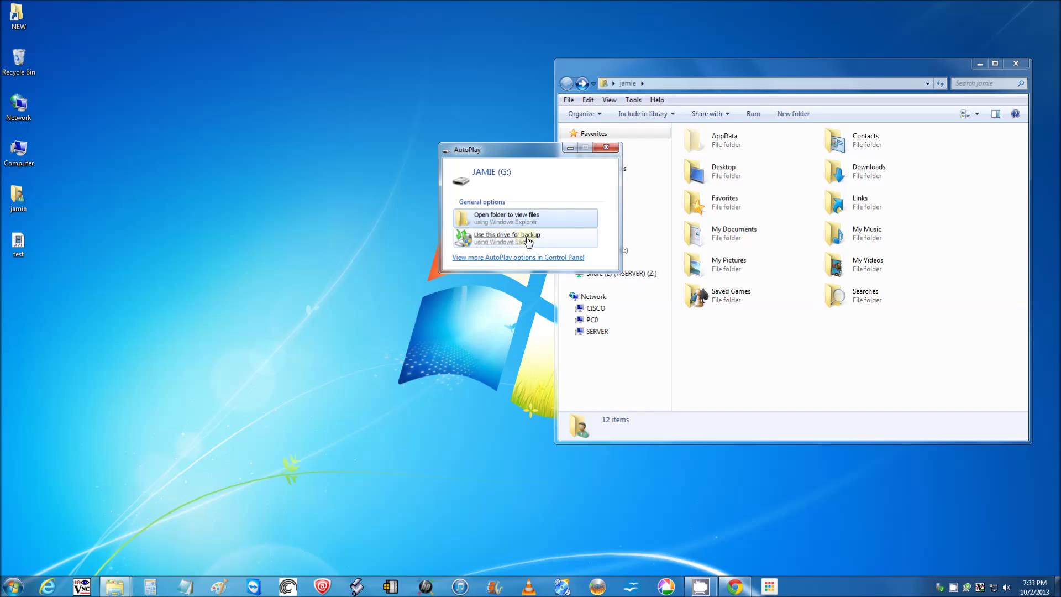
Open the inserted removable drive (G:) to view its files and place its window beside the user folder window without overlap
{"action": "left_click", "coordinate": [501, 219]}
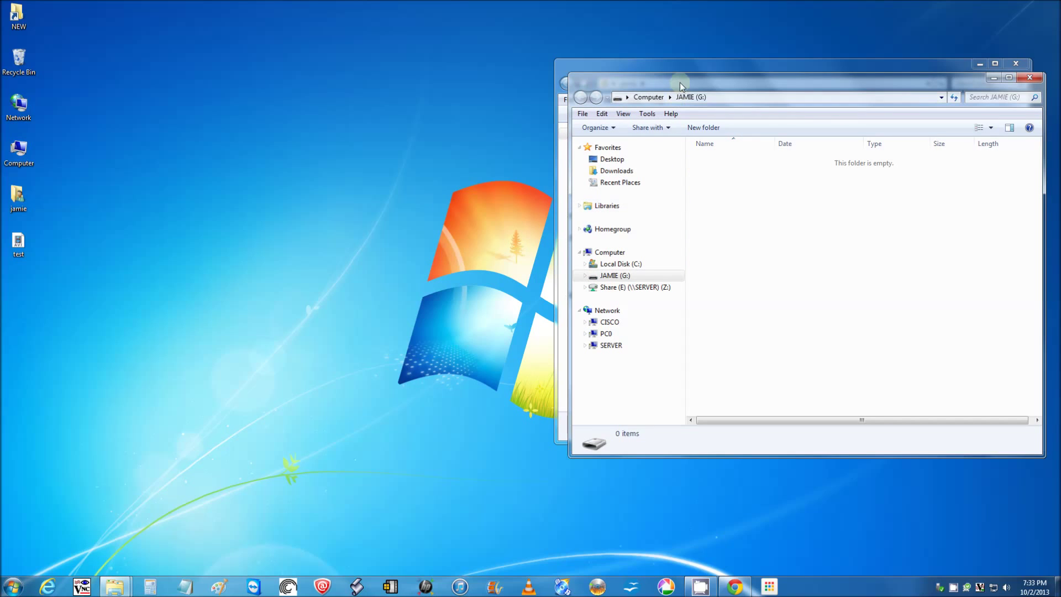
{"action": "left_click_drag", "start_coordinate": [727, 84], "coordinate": [338, 75]}
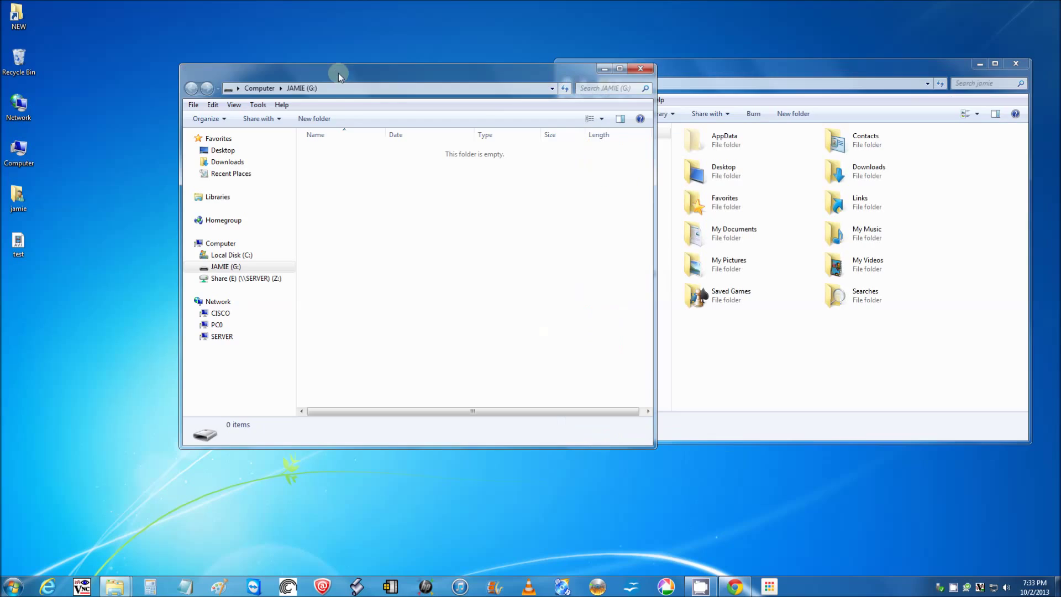
{"action": "left_click_drag", "start_coordinate": [463, 81], "coordinate": [712, 85]}
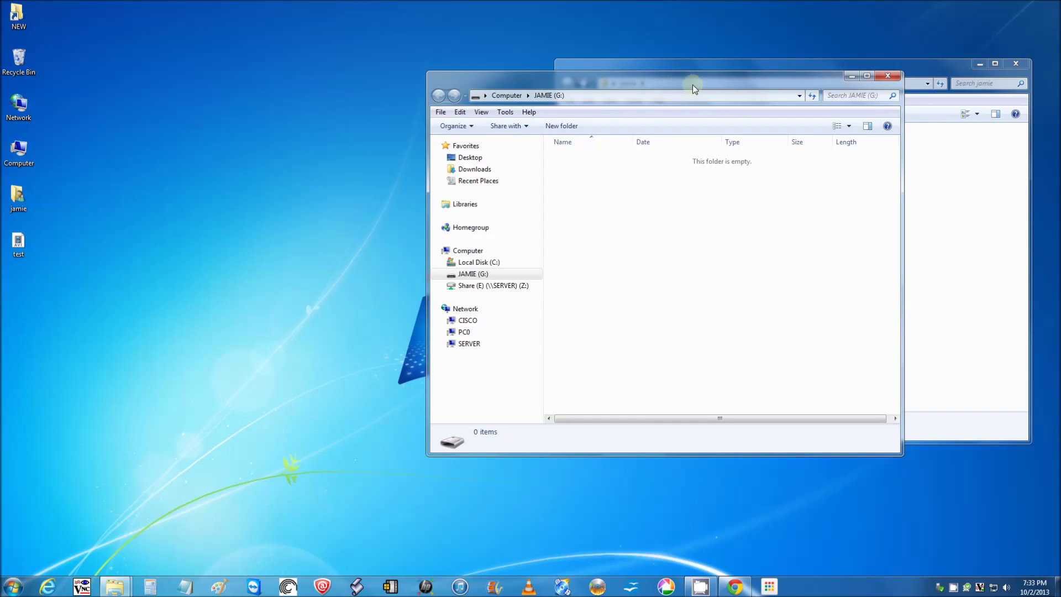
{"action": "left_click_drag", "start_coordinate": [671, 81], "coordinate": [603, 86]}
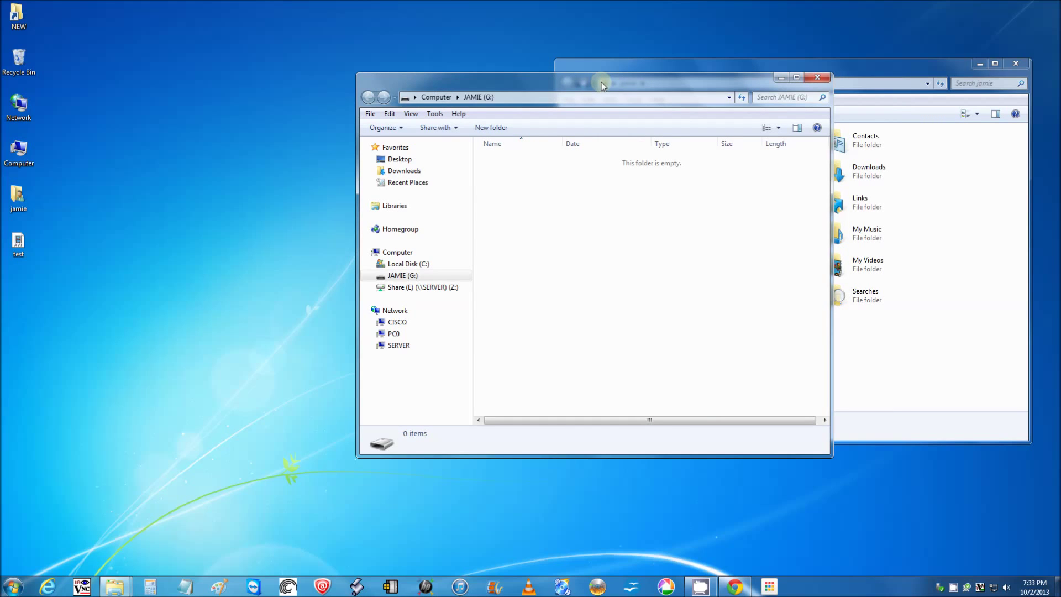
{"action": "left_click_drag", "start_coordinate": [602, 85], "coordinate": [304, 70]}
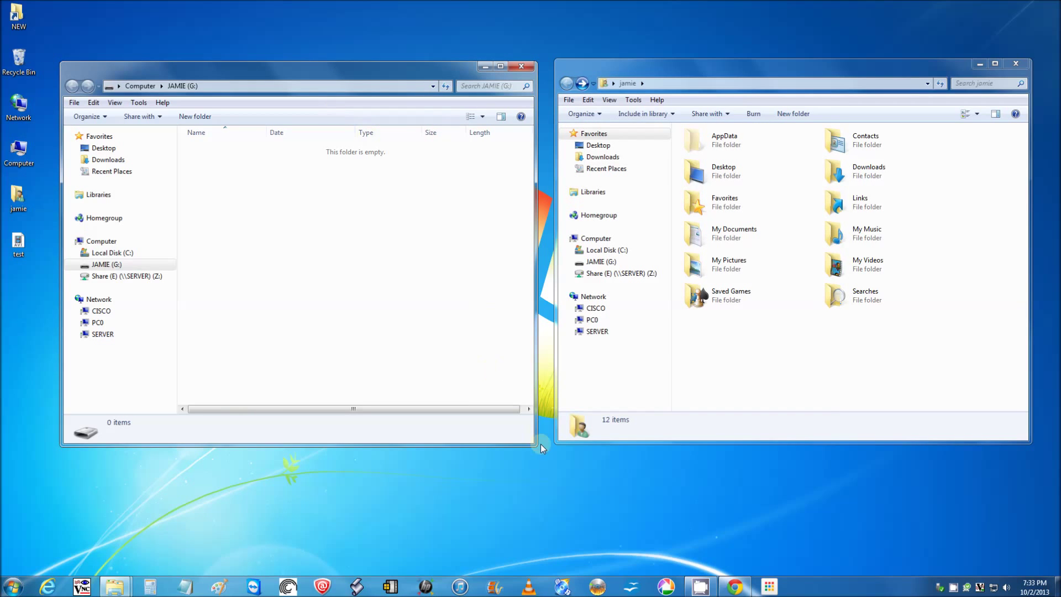
Shrink the G: drive and user folder windows to similar sizes and line them up side by side
{"action": "left_click_drag", "start_coordinate": [534, 444], "coordinate": [487, 393]}
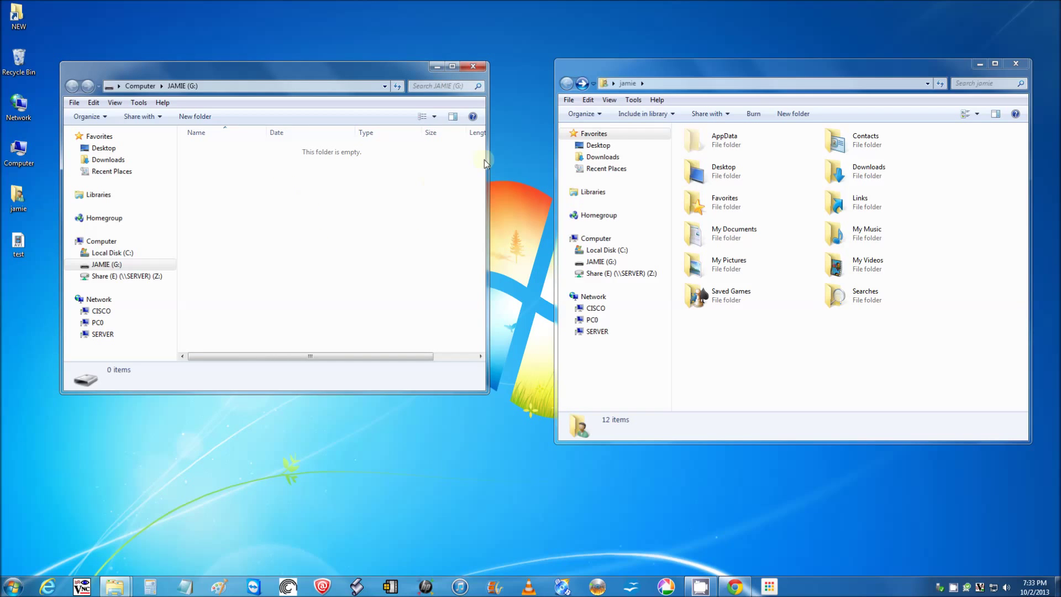
{"action": "left_click_drag", "start_coordinate": [613, 70], "coordinate": [597, 70]}
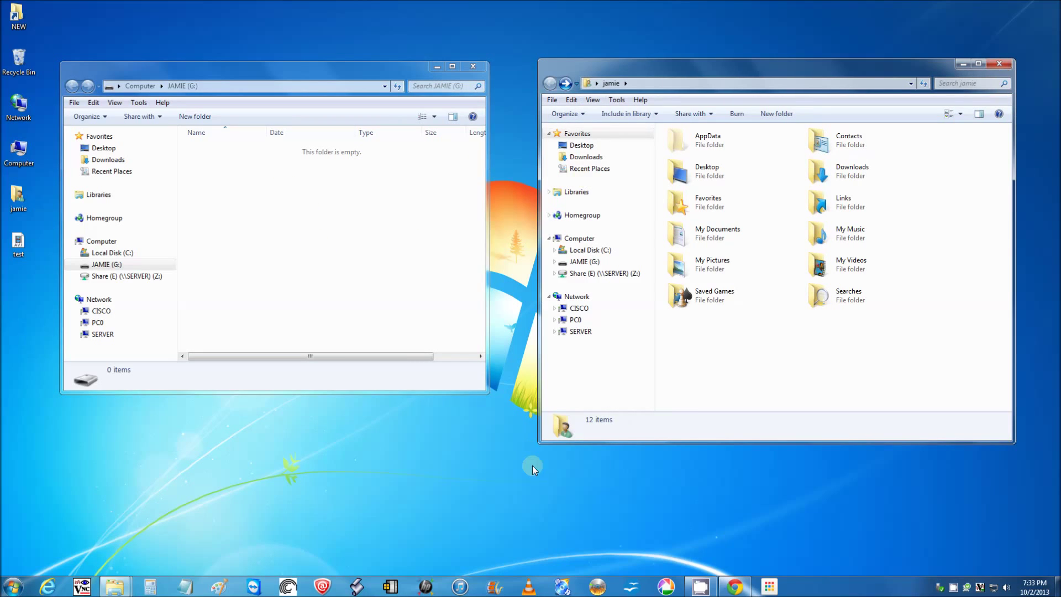
{"action": "left_click_drag", "start_coordinate": [537, 444], "coordinate": [592, 386]}
{"action": "left_click_drag", "start_coordinate": [713, 70], "coordinate": [640, 104]}
{"action": "left_click_drag", "start_coordinate": [415, 72], "coordinate": [438, 105]}
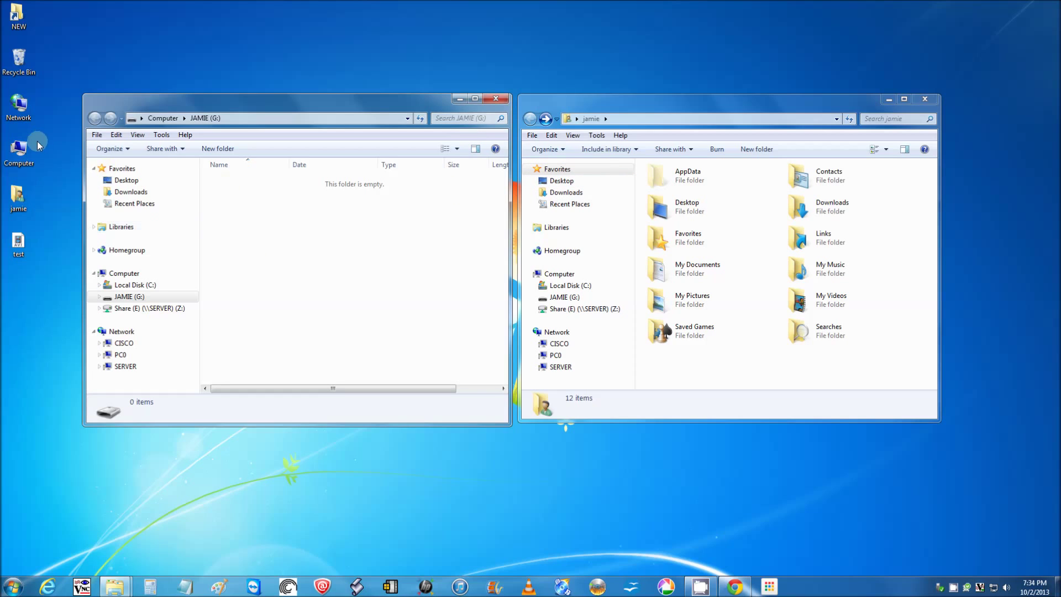
Open the removable drive (G:) through Computer to view its contents and close that extra window
{"action": "double_click", "coordinate": [18, 154]}
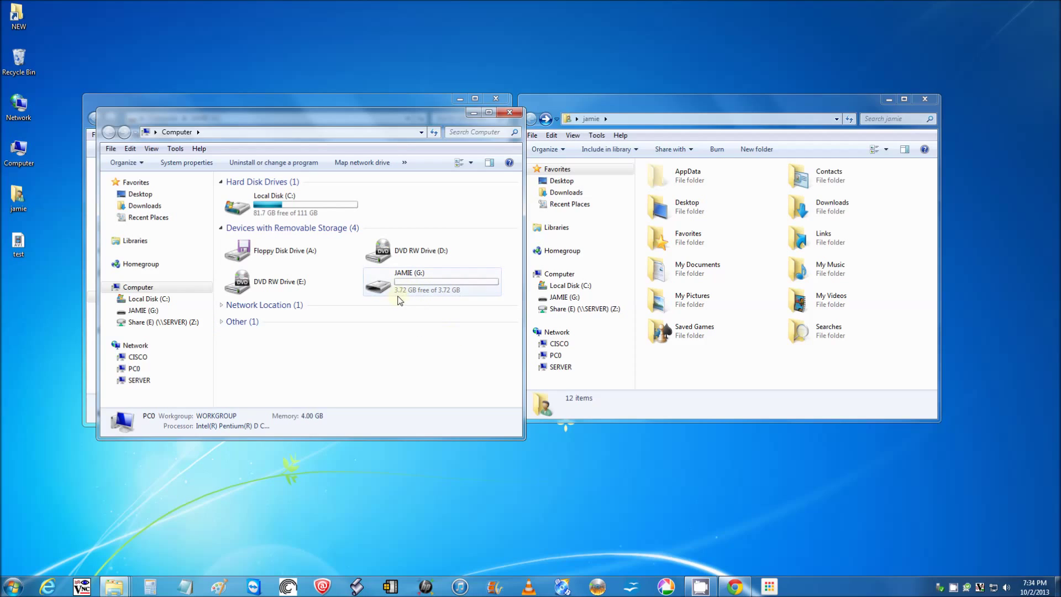
{"action": "mouse_move", "coordinate": [409, 285]}
{"action": "double_click", "coordinate": [410, 284]}
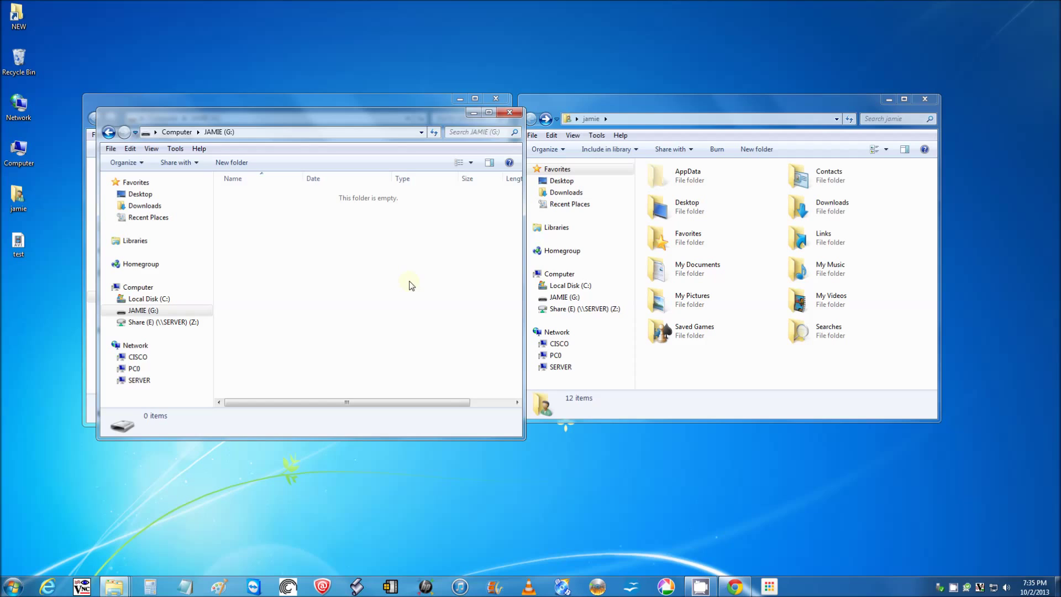
{"action": "left_click", "coordinate": [506, 114]}
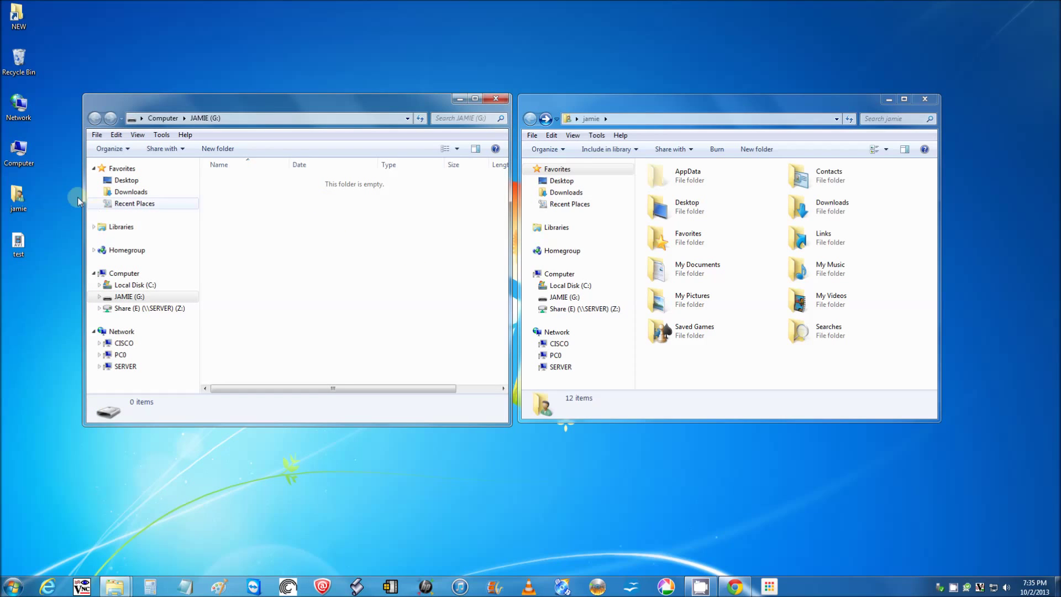
Check the capacity and free space in the removable drive (G:) properties, and close the dialog and the Computer window
{"action": "double_click", "coordinate": [18, 150]}
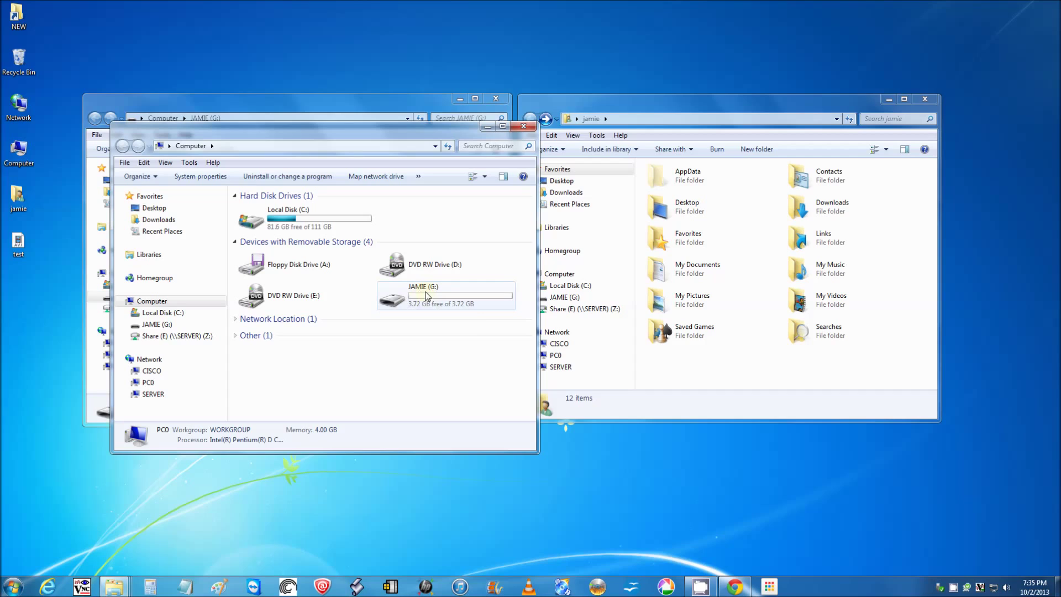
{"action": "mouse_move", "coordinate": [428, 299]}
{"action": "right_click", "coordinate": [430, 298]}
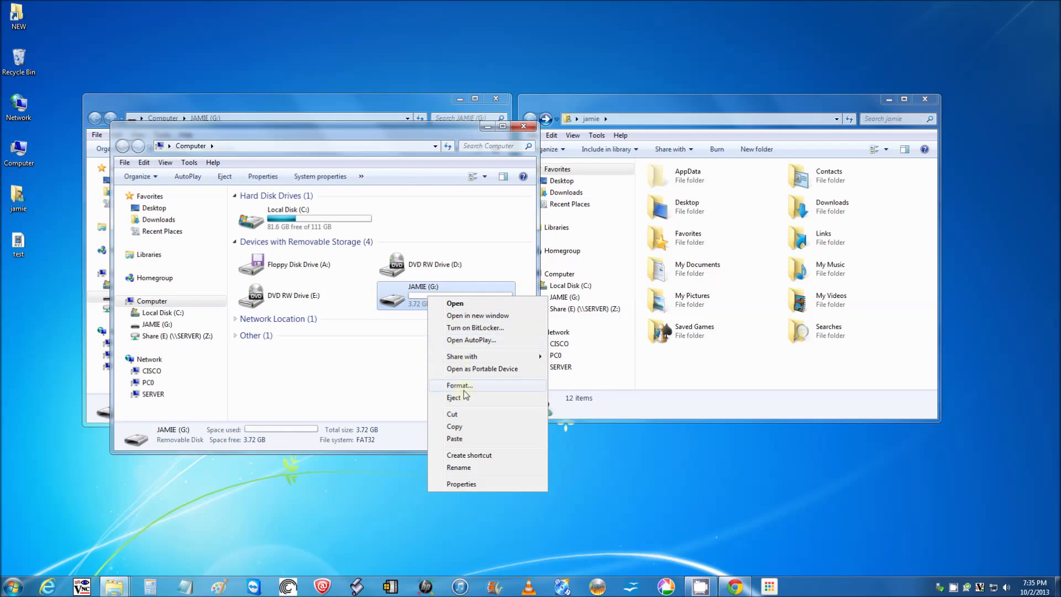
{"action": "left_click", "coordinate": [476, 489]}
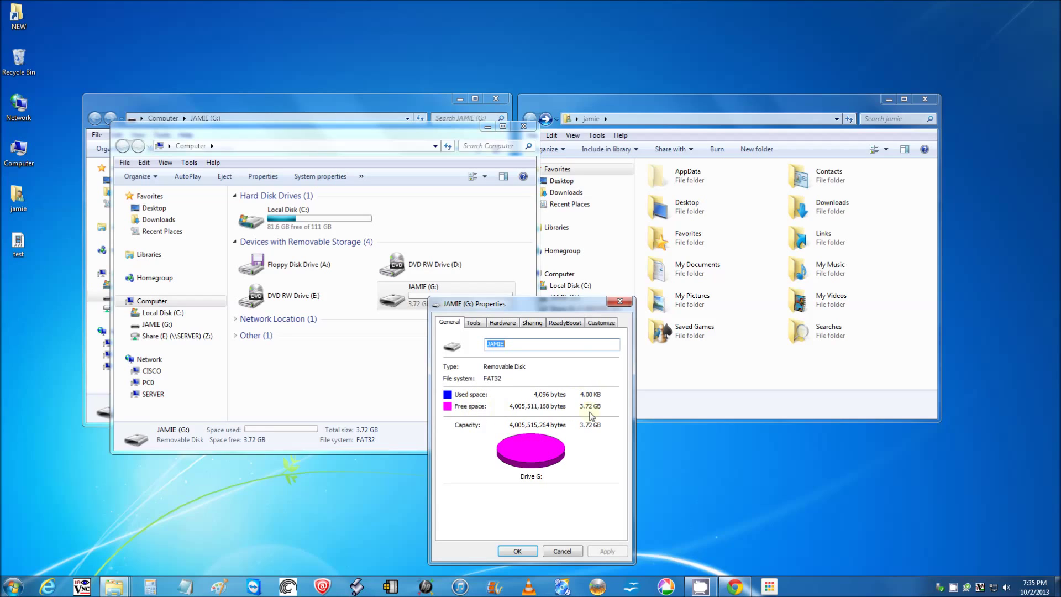
{"action": "left_click", "coordinate": [559, 551]}
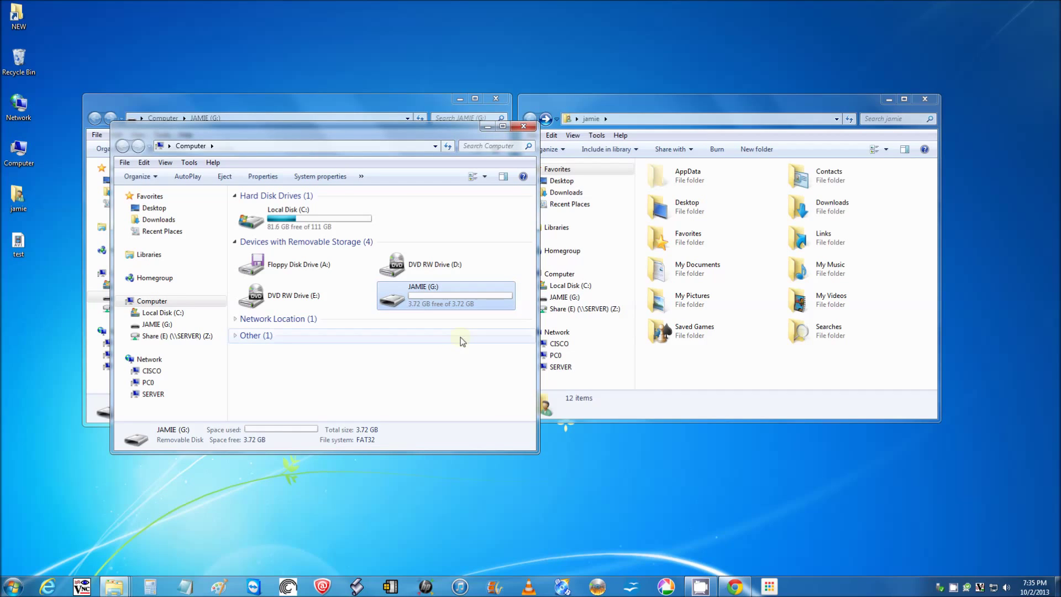
{"action": "left_click", "coordinate": [522, 128]}
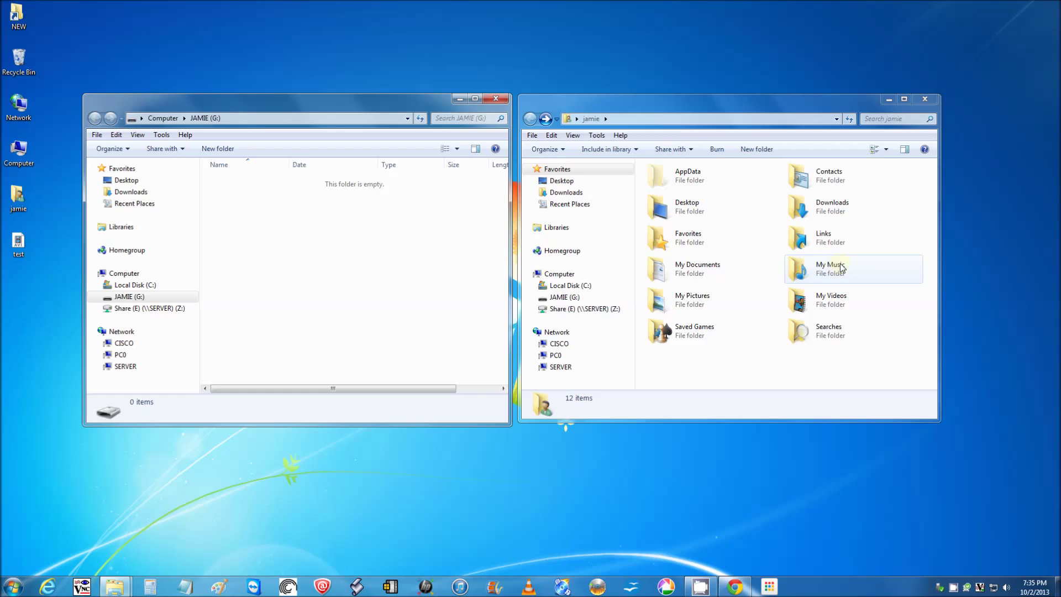
Open the properties of the My Pictures folder and examine its size and size on disk
{"action": "left_click", "coordinate": [689, 303]}
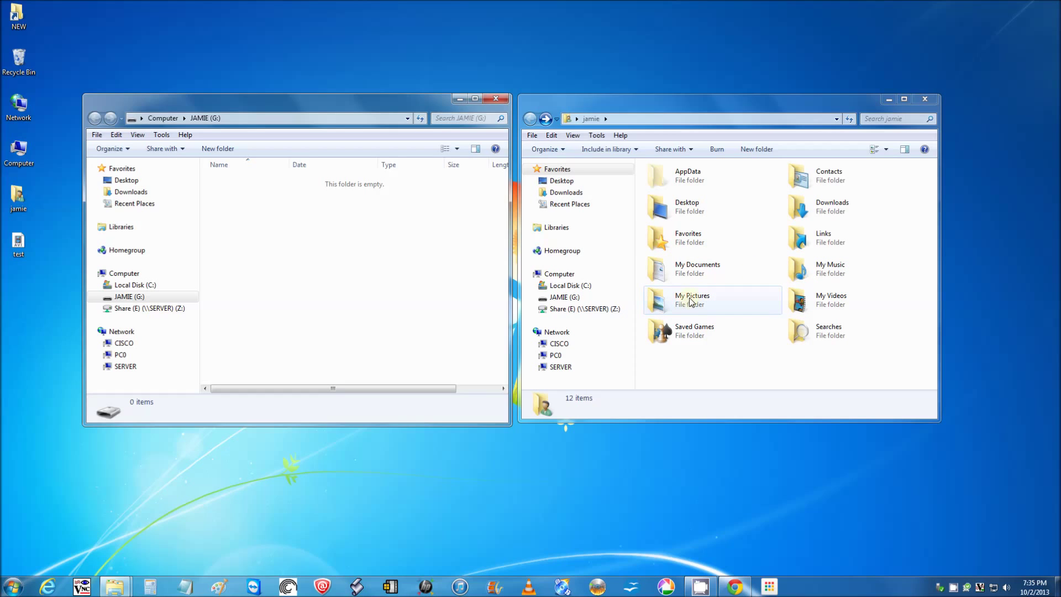
{"action": "right_click", "coordinate": [699, 301]}
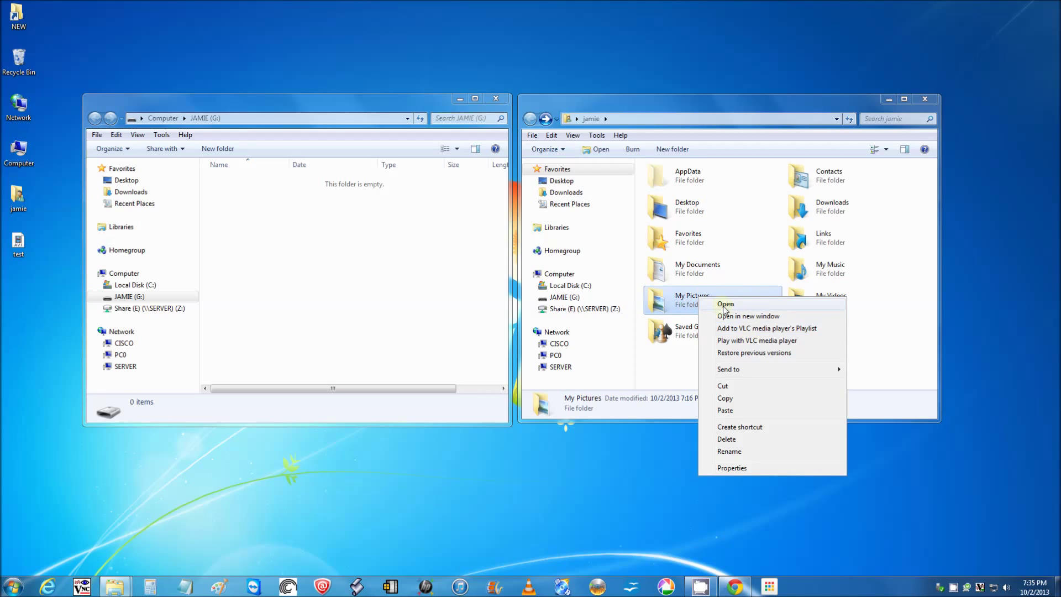
{"action": "right_click", "coordinate": [692, 297]}
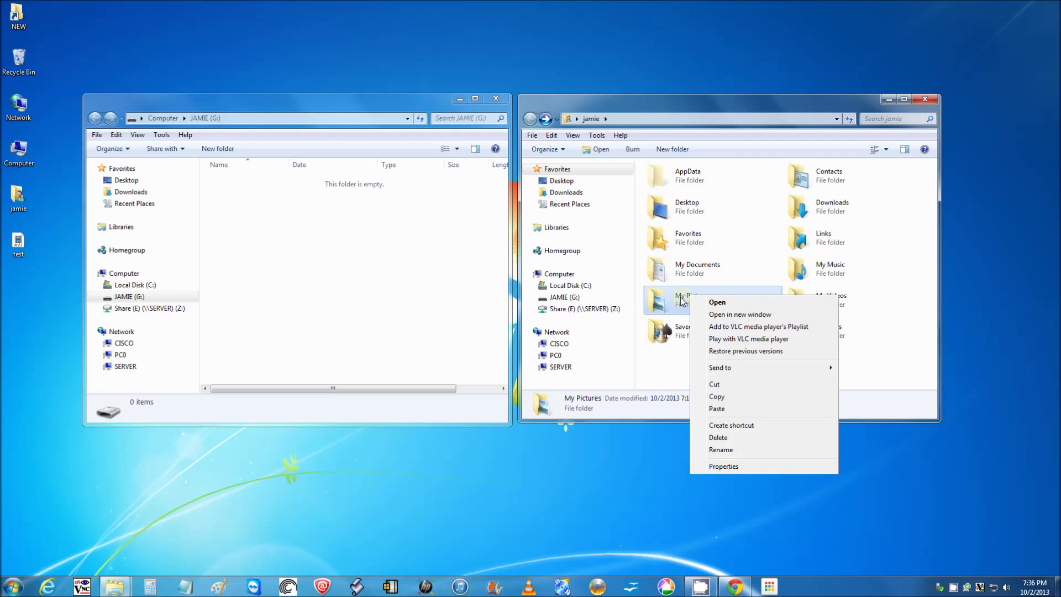
{"action": "left_click", "coordinate": [735, 466]}
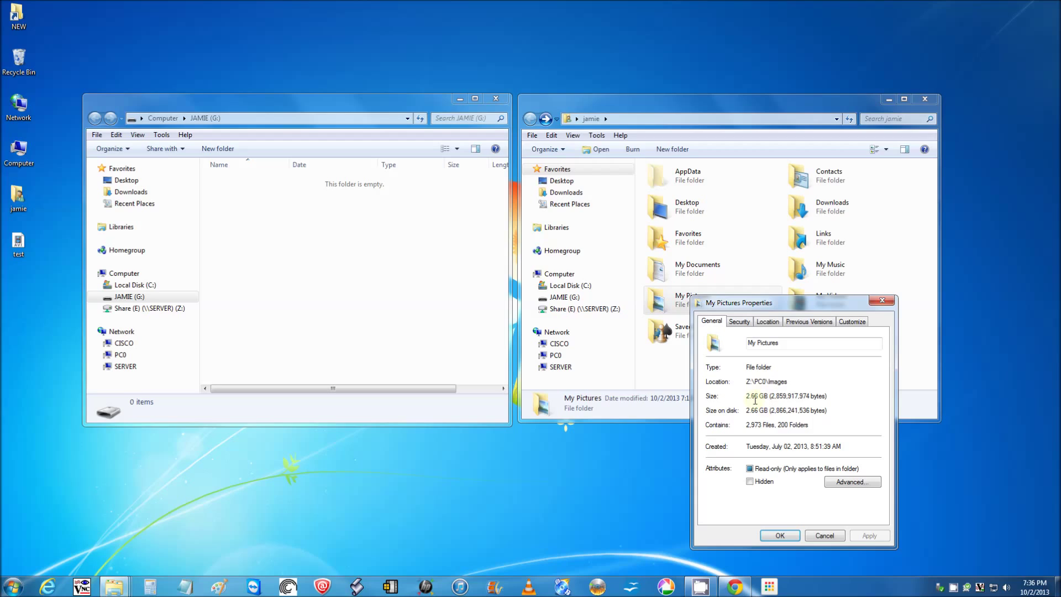
{"action": "left_click_drag", "start_coordinate": [768, 395], "coordinate": [746, 404]}
{"action": "left_click_drag", "start_coordinate": [768, 411], "coordinate": [745, 410]}
{"action": "left_click", "coordinate": [765, 396]}
{"action": "left_click_drag", "start_coordinate": [769, 397], "coordinate": [737, 394]}
Open the calculator beside the folder windows, enter the My Pictures size 2.66, and close the My Pictures properties
{"action": "left_click", "coordinate": [150, 587]}
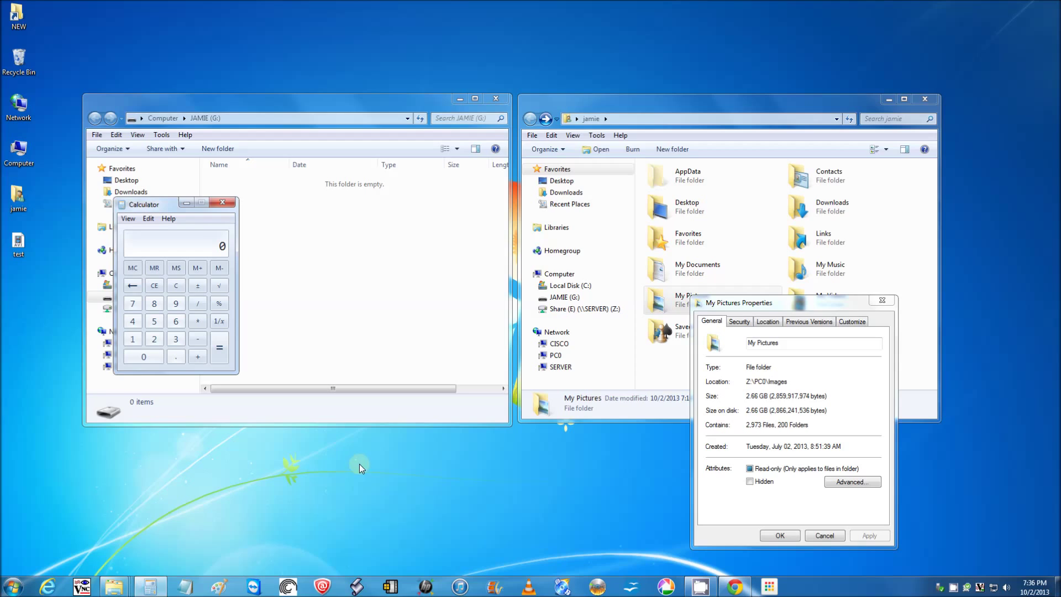
{"action": "left_click_drag", "start_coordinate": [160, 203], "coordinate": [388, 342]}
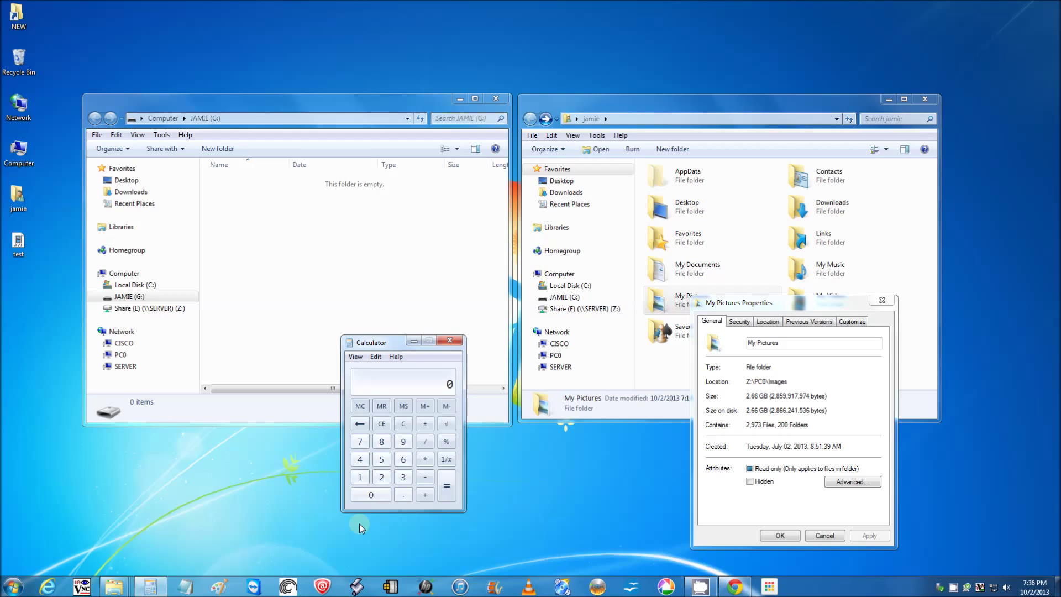
{"action": "left_click", "coordinate": [381, 476]}
{"action": "double_click", "coordinate": [399, 463]}
{"action": "left_click", "coordinate": [883, 300]}
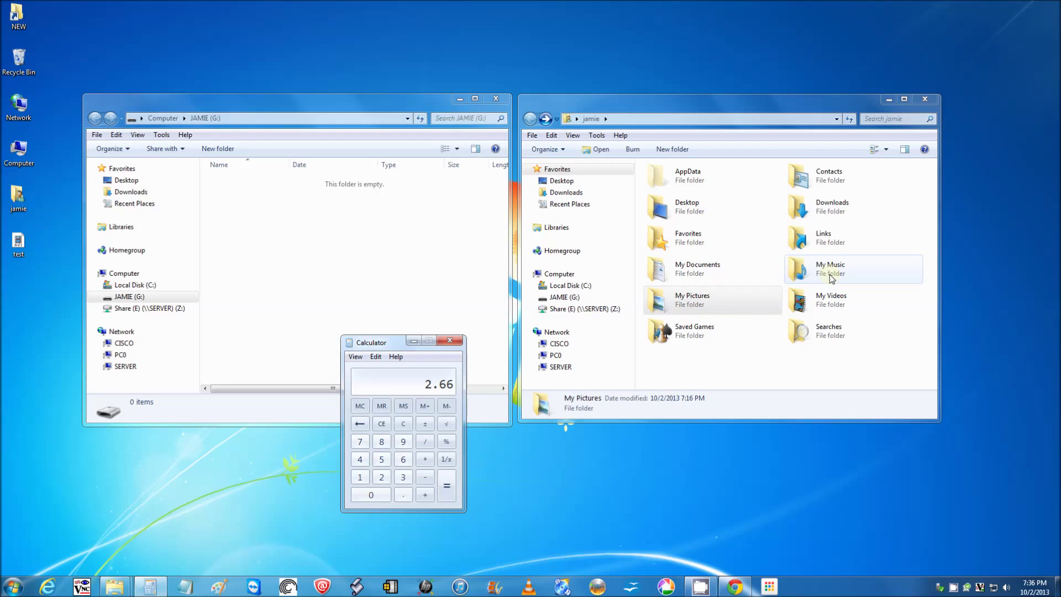
Check the size of the My Documents folder in its properties and close the dialog
{"action": "right_click", "coordinate": [695, 269]}
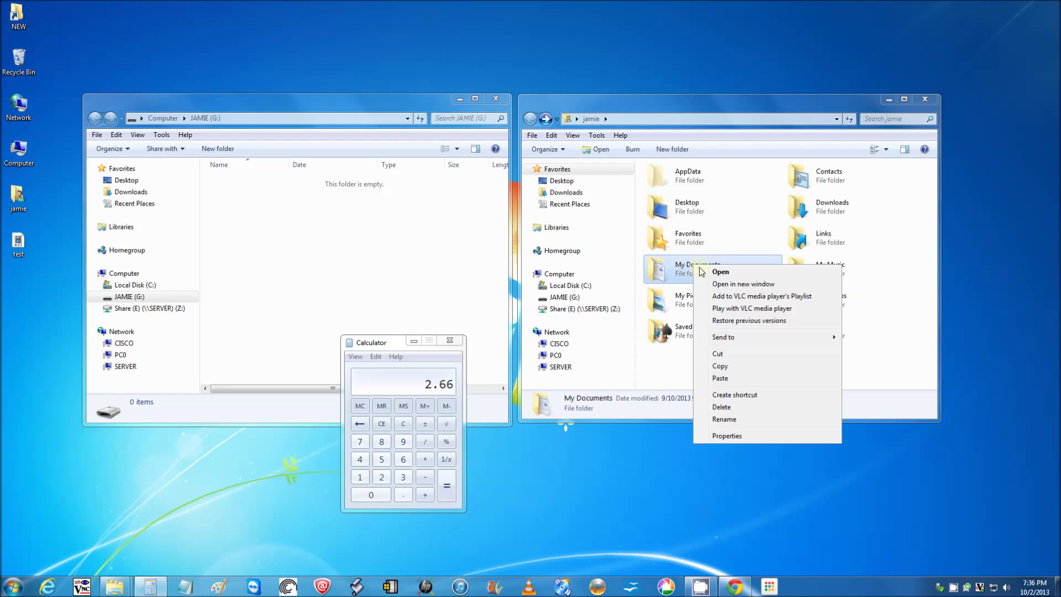
{"action": "left_click", "coordinate": [725, 436]}
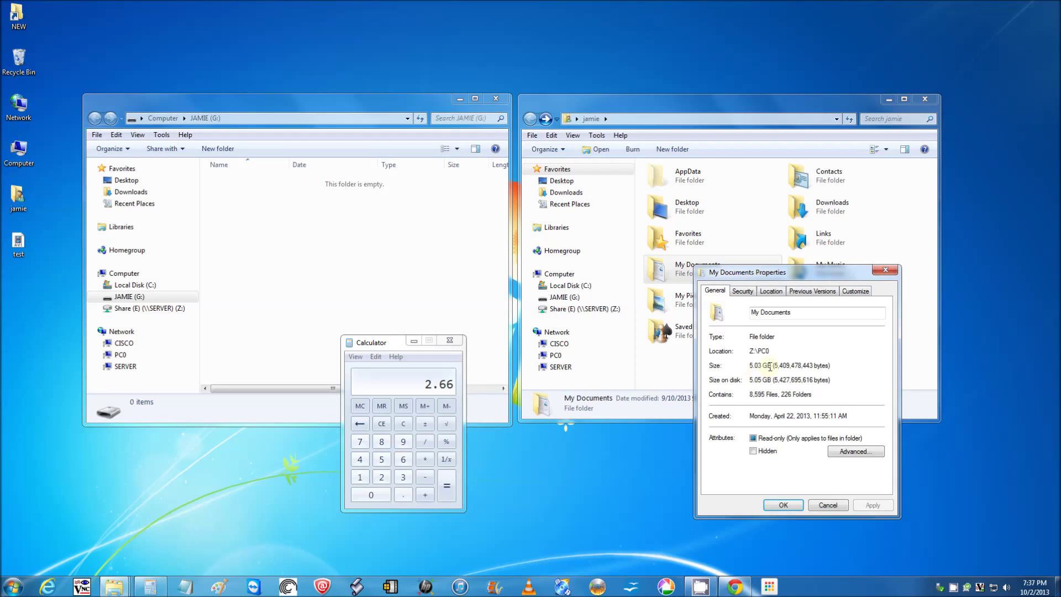
{"action": "left_click_drag", "start_coordinate": [772, 366], "coordinate": [748, 366]}
{"action": "left_click", "coordinate": [826, 504]}
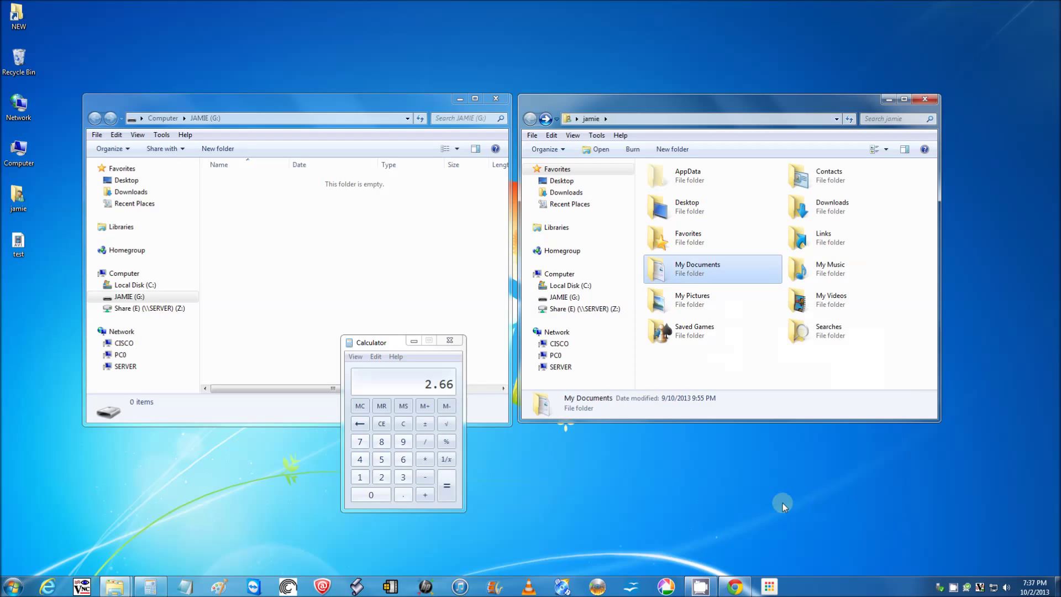
Add 5.03 to the 2.66 entered in the calculator, compute the sum, and close the calculator
{"action": "left_click", "coordinate": [426, 494]}
{"action": "left_click", "coordinate": [381, 459]}
{"action": "left_click", "coordinate": [403, 494]}
{"action": "left_click", "coordinate": [371, 494]}
{"action": "left_click", "coordinate": [403, 477]}
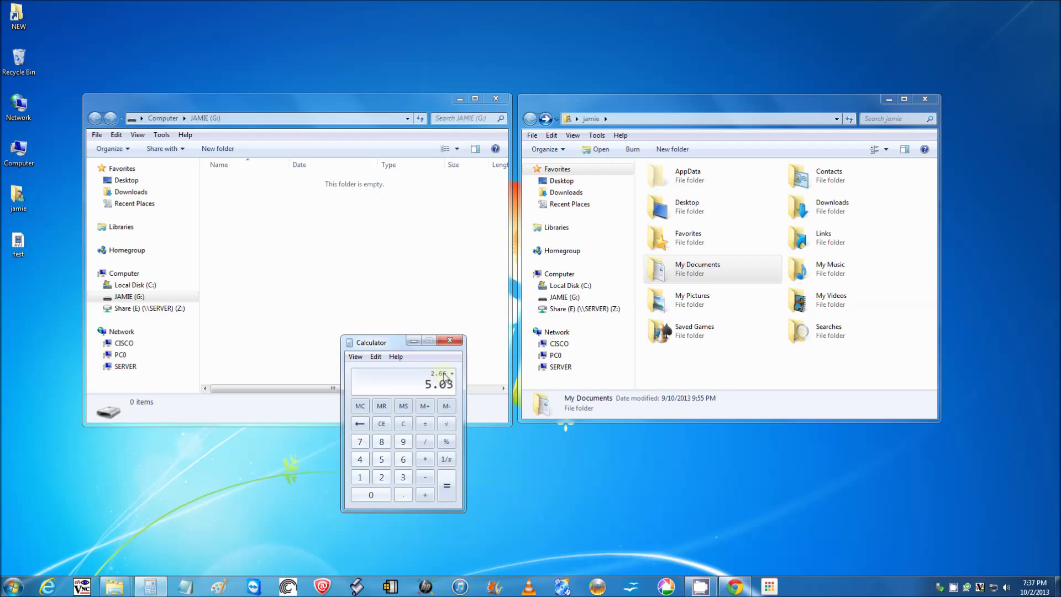
{"action": "left_click", "coordinate": [447, 485]}
{"action": "left_click", "coordinate": [456, 340]}
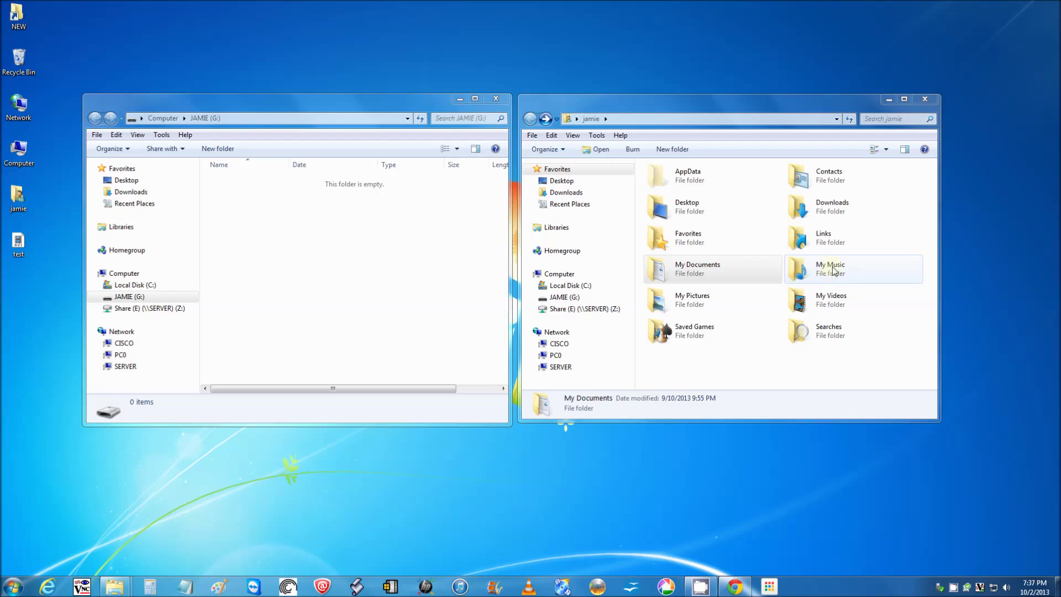
Recheck the My Documents folder's size in its properties, highlighting the size value, and dismiss the dialog
{"action": "left_click", "coordinate": [816, 270]}
{"action": "right_click", "coordinate": [816, 271]}
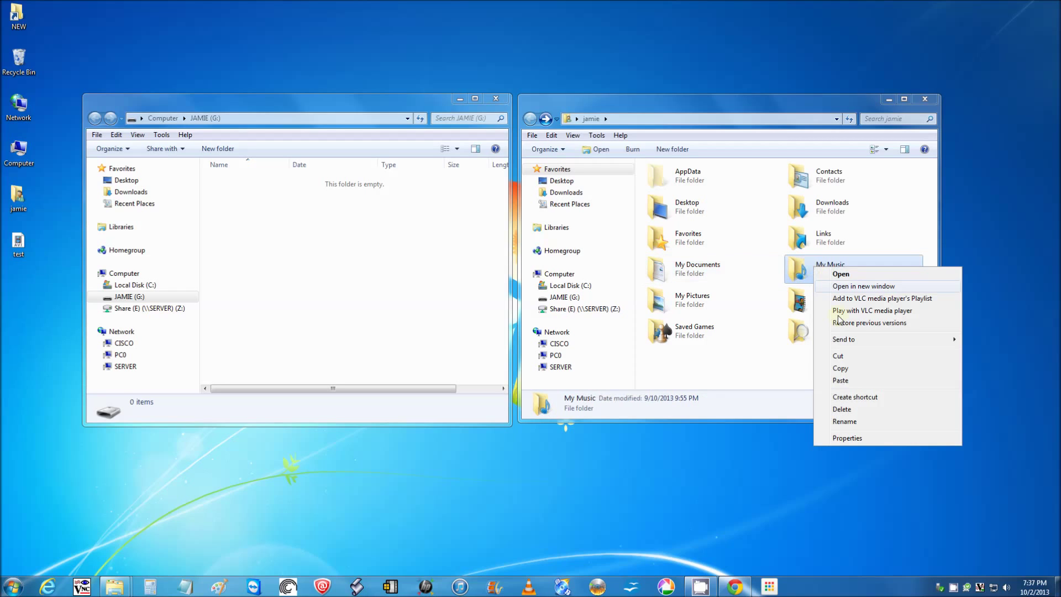
{"action": "right_click", "coordinate": [697, 273]}
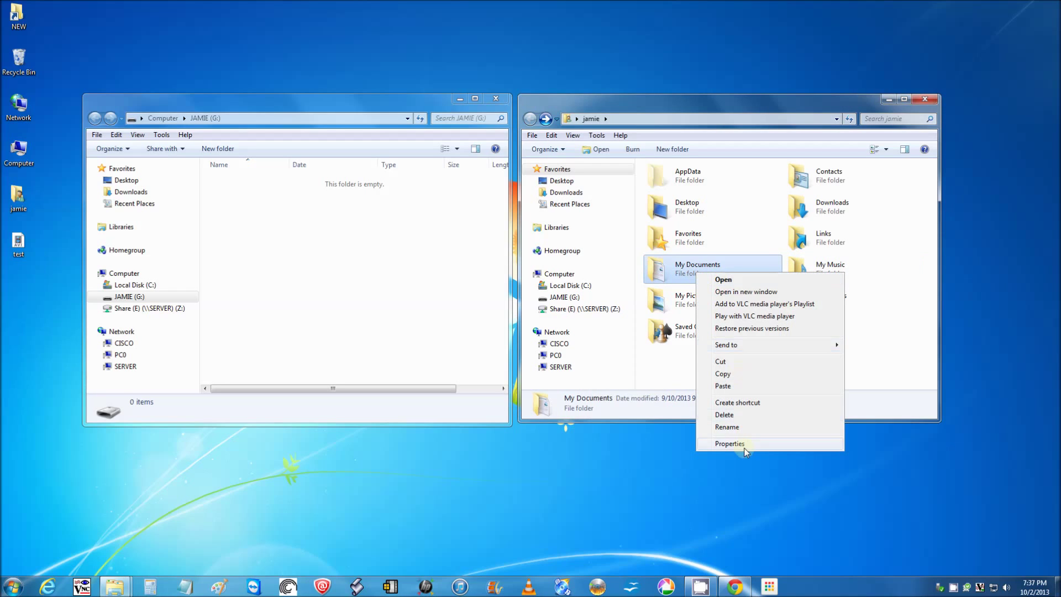
{"action": "left_click", "coordinate": [729, 443]}
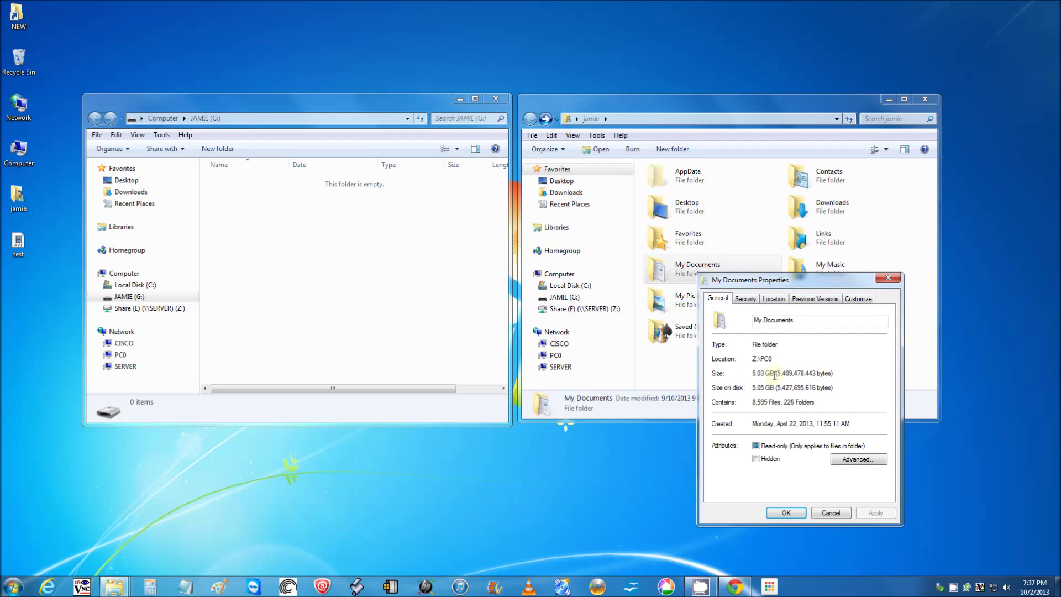
{"action": "left_click_drag", "start_coordinate": [775, 376], "coordinate": [740, 374]}
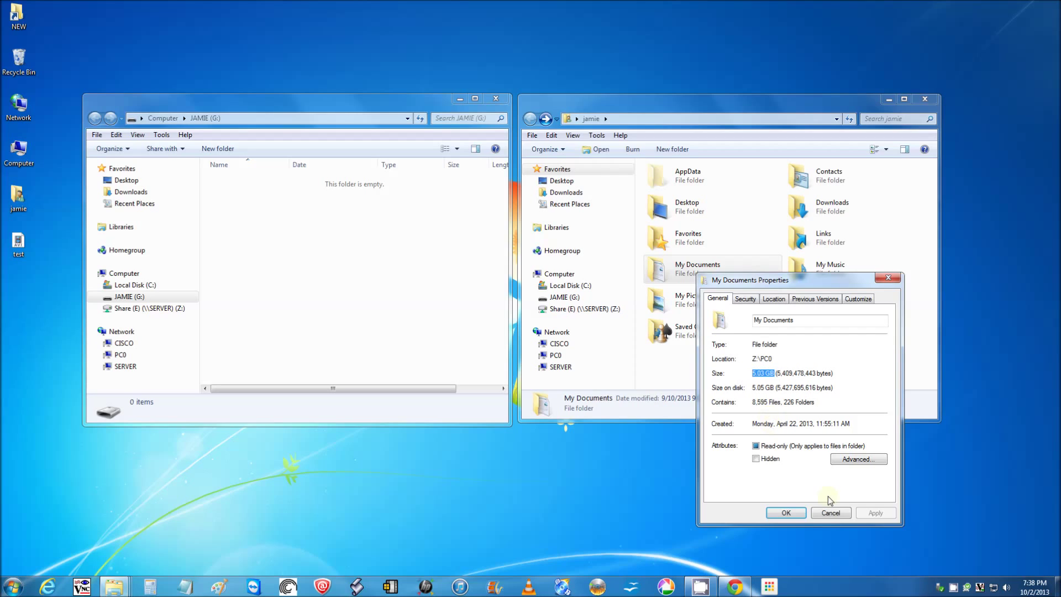
{"action": "left_click", "coordinate": [829, 513]}
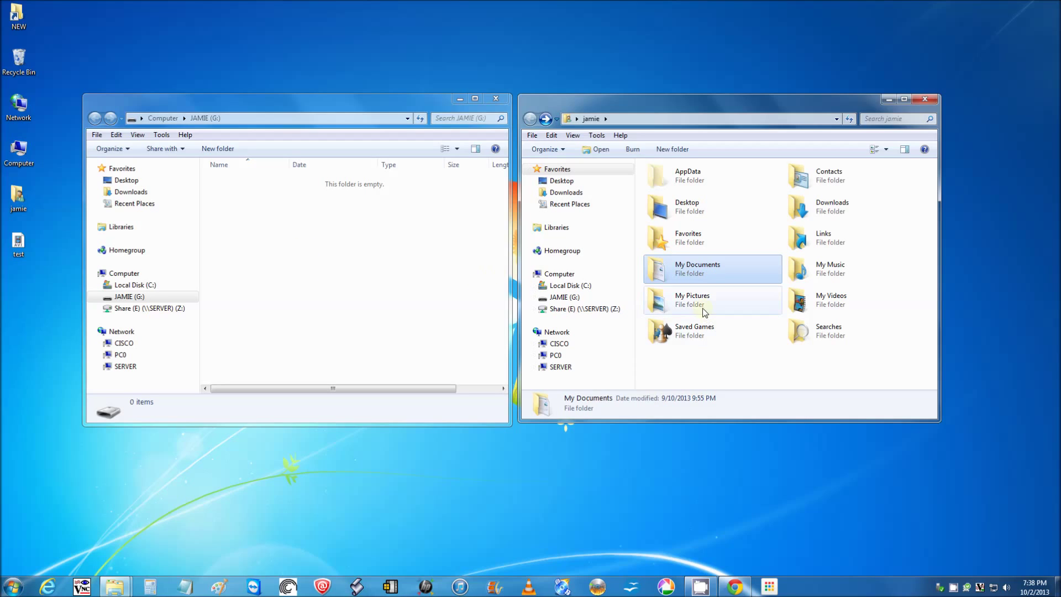
Open the My Pictures folder and browse to the end of its list of subfolders
{"action": "left_click", "coordinate": [689, 301]}
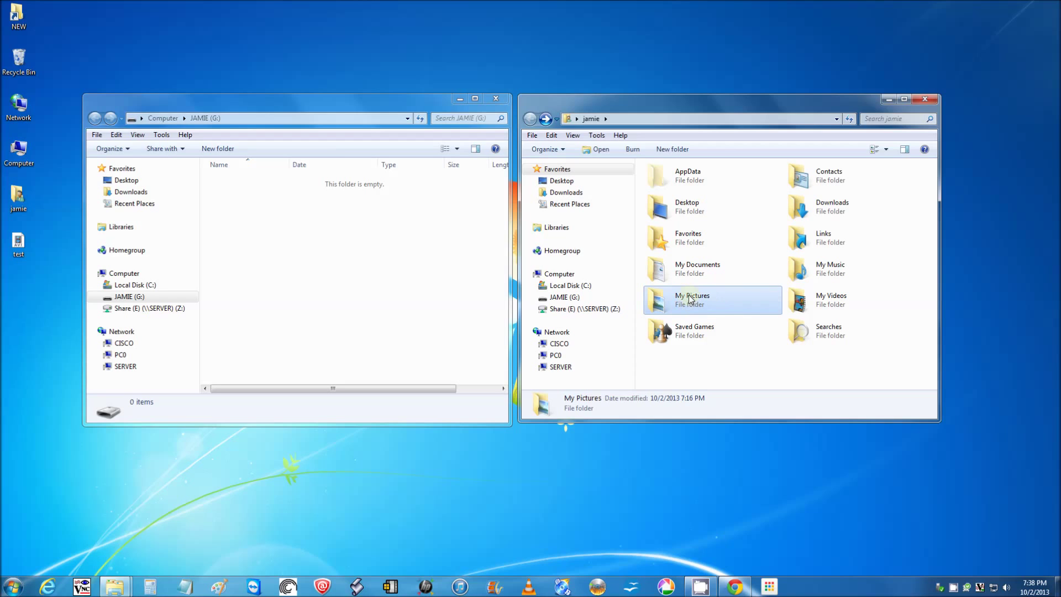
{"action": "double_click", "coordinate": [690, 299]}
{"action": "left_click_drag", "start_coordinate": [703, 388], "coordinate": [920, 390]}
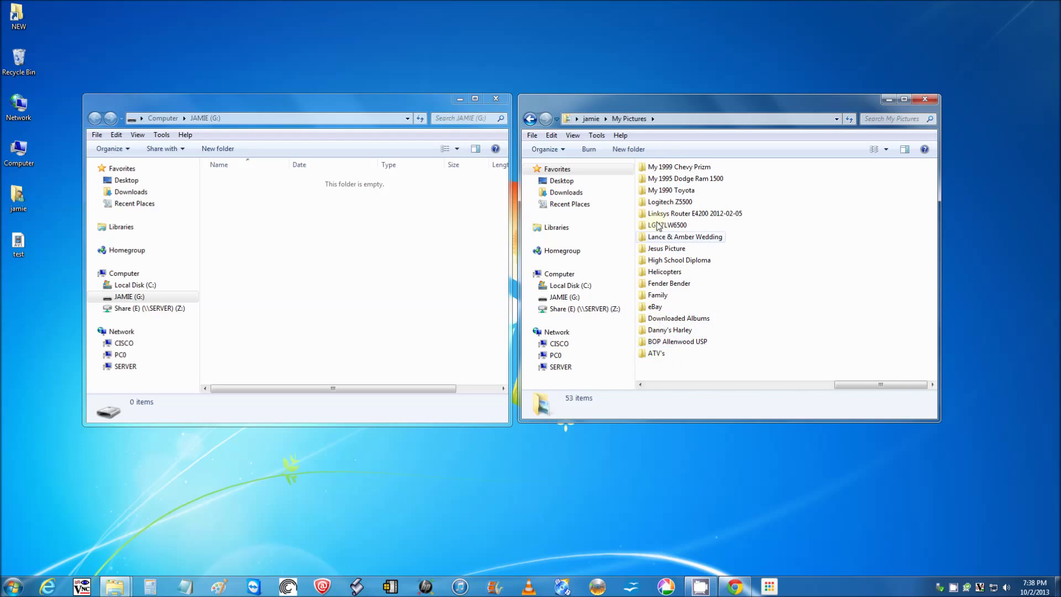
View the picture files inside the ATV's subfolder and return to My Pictures
{"action": "double_click", "coordinate": [658, 354]}
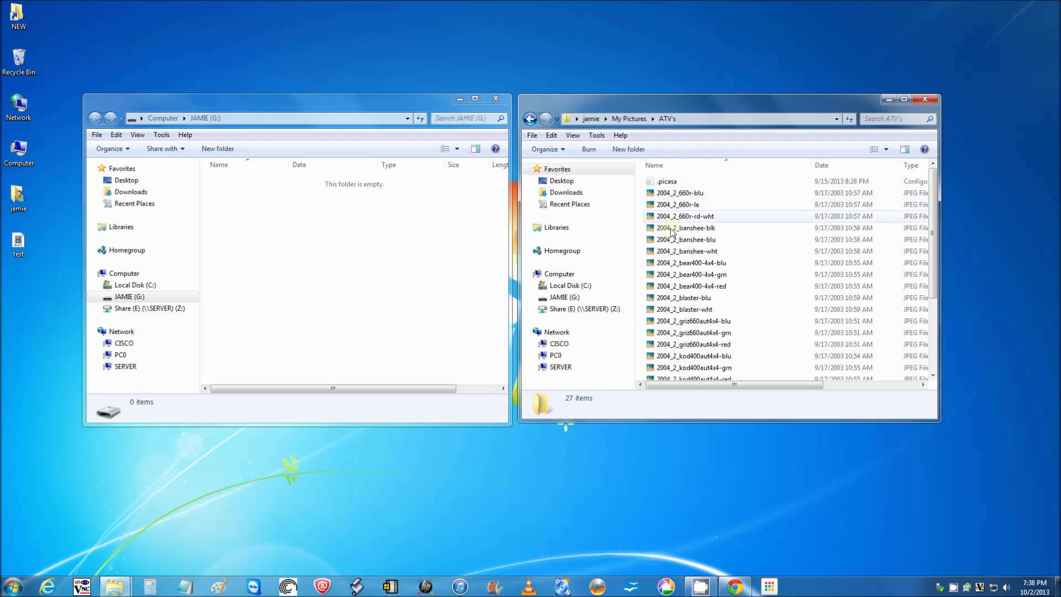
{"action": "left_click_drag", "start_coordinate": [685, 385], "coordinate": [773, 385]}
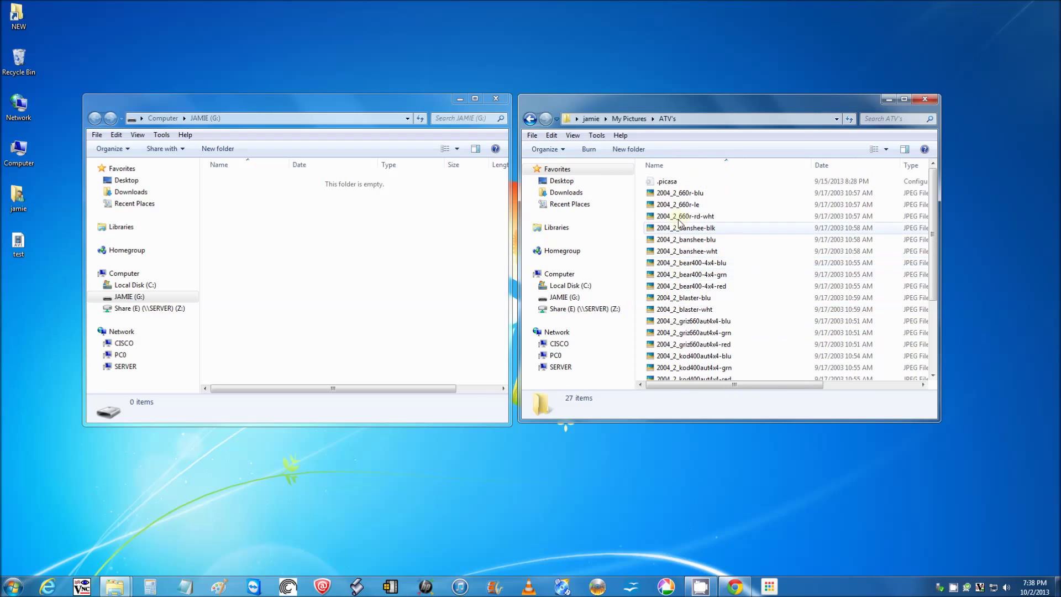
{"action": "left_click", "coordinate": [530, 120]}
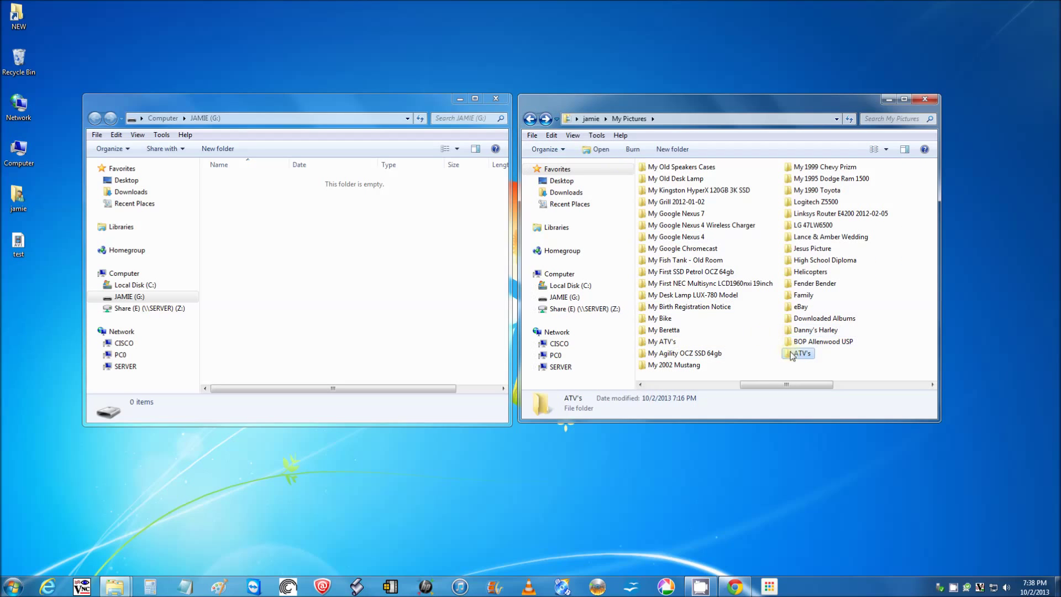
{"action": "left_click_drag", "start_coordinate": [788, 386], "coordinate": [882, 388]}
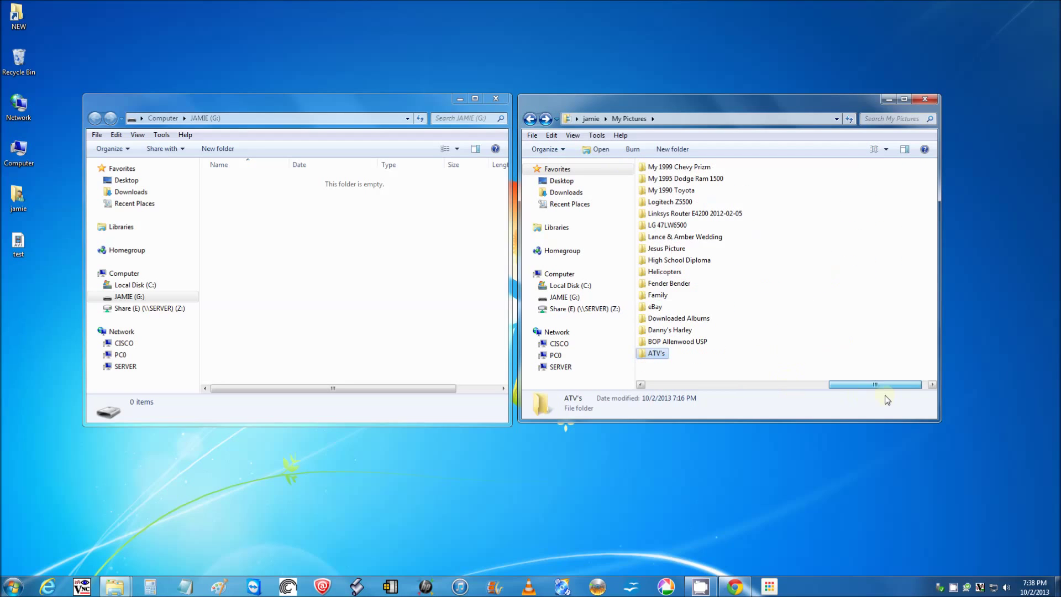
{"action": "double_click", "coordinate": [660, 355]}
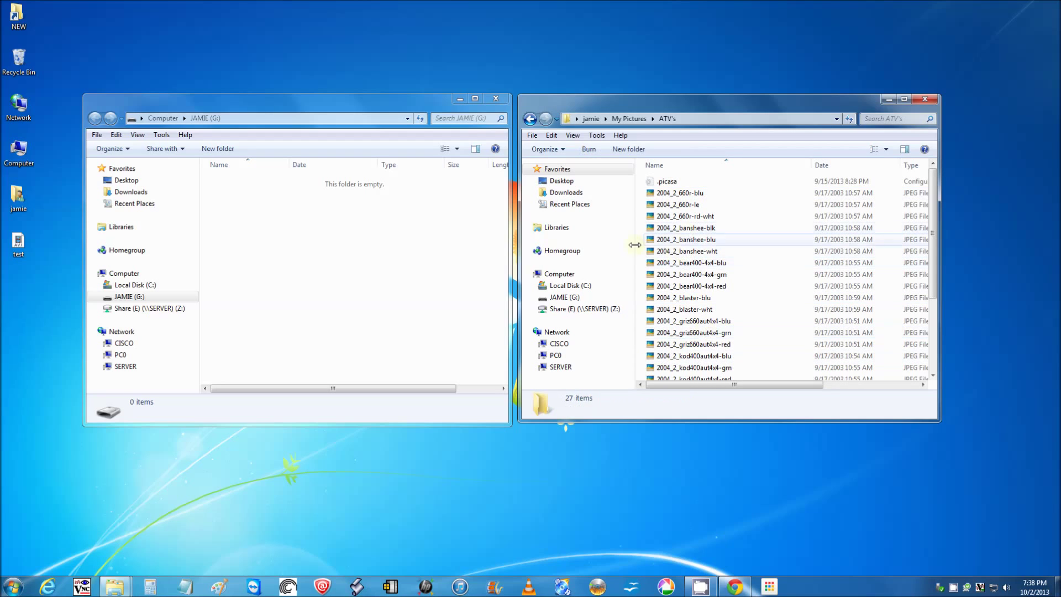
{"action": "left_click", "coordinate": [529, 119]}
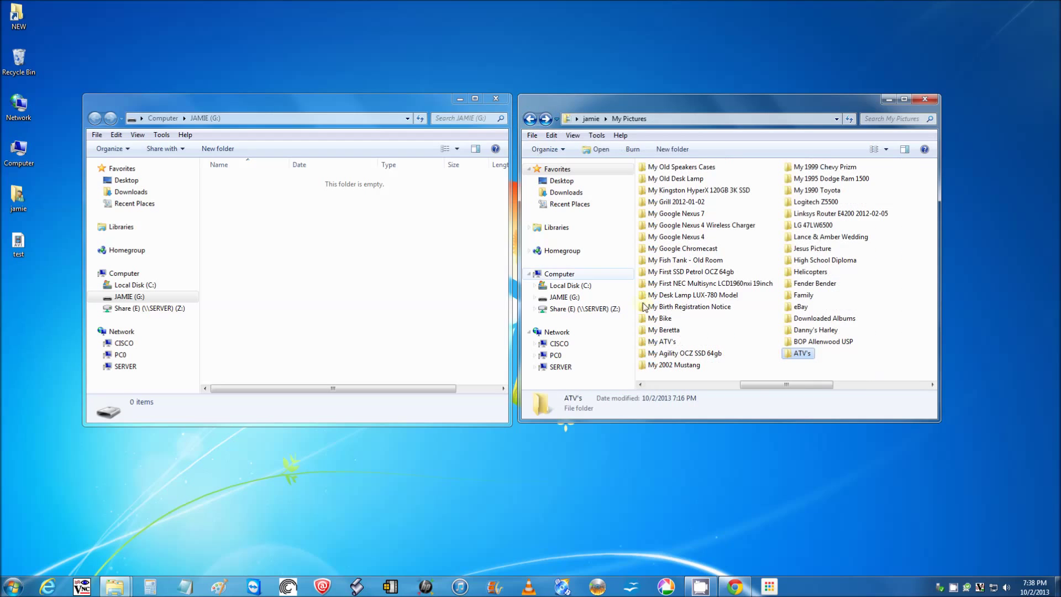
Move the ATV's folder from My Pictures to the removable drive (G:) by cutting and pasting it
{"action": "right_click", "coordinate": [804, 355]}
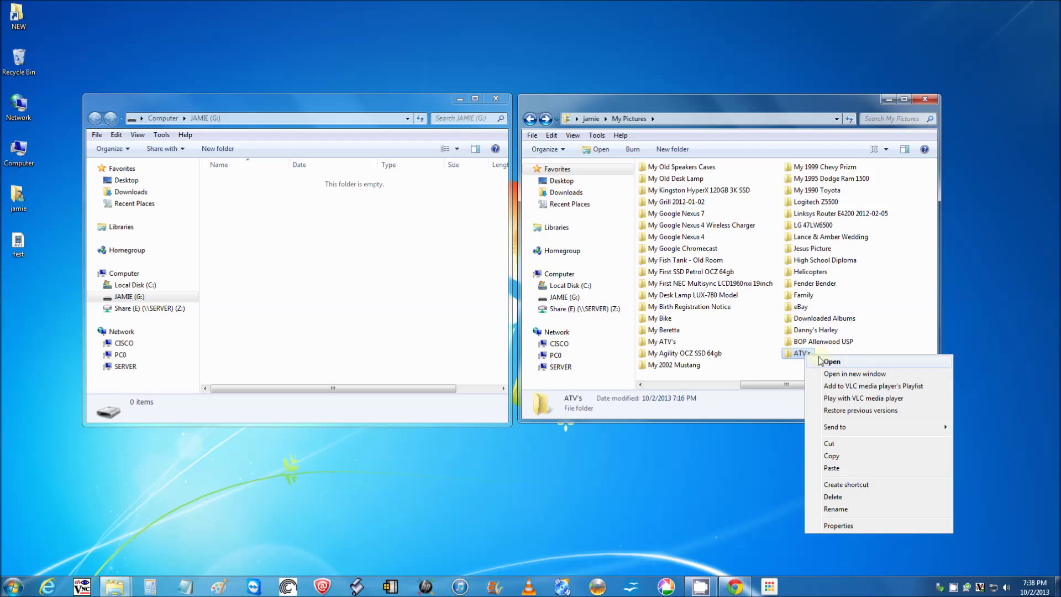
{"action": "left_click", "coordinate": [841, 444]}
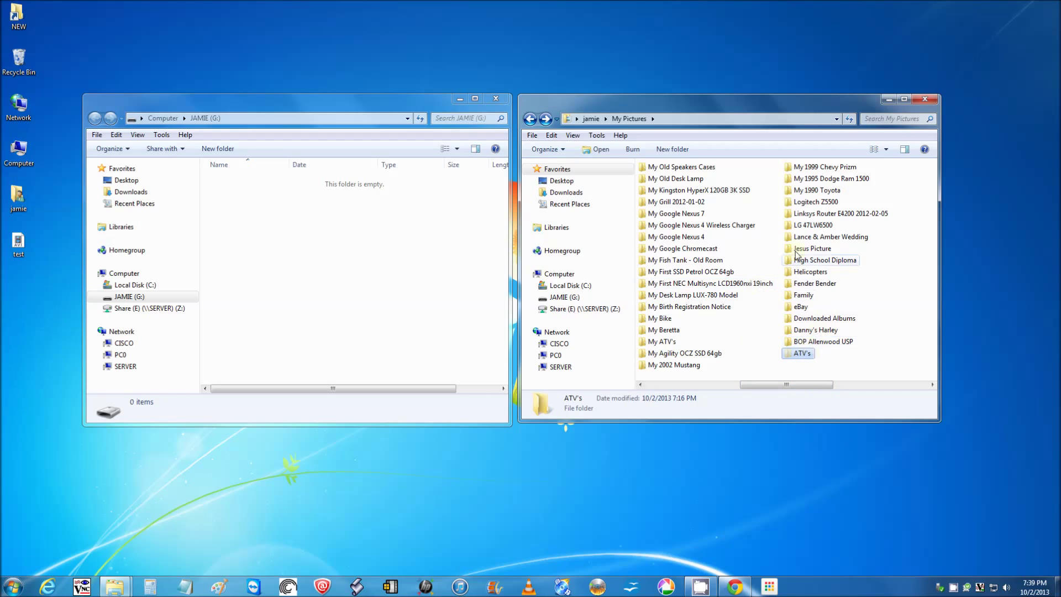
{"action": "left_click", "coordinate": [307, 228]}
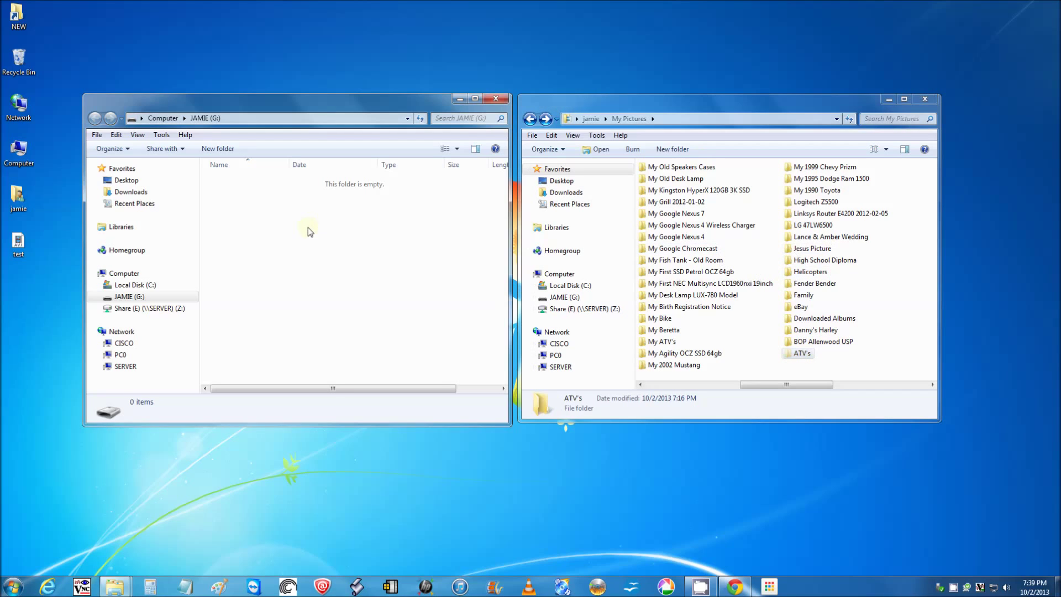
{"action": "right_click", "coordinate": [307, 229]}
{"action": "left_click", "coordinate": [290, 263]}
{"action": "right_click", "coordinate": [321, 244]}
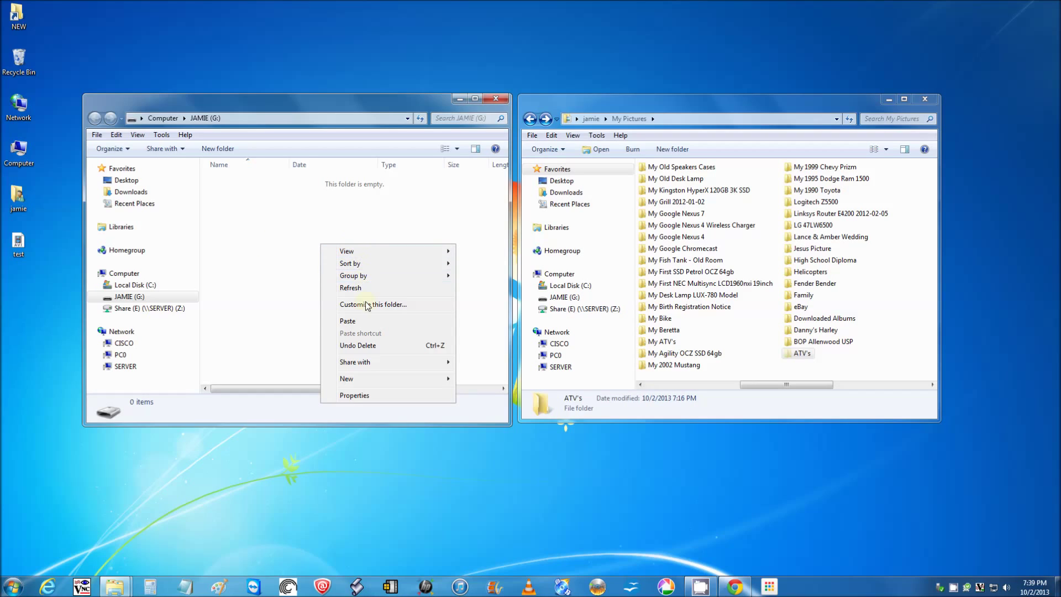
{"action": "left_click", "coordinate": [358, 321]}
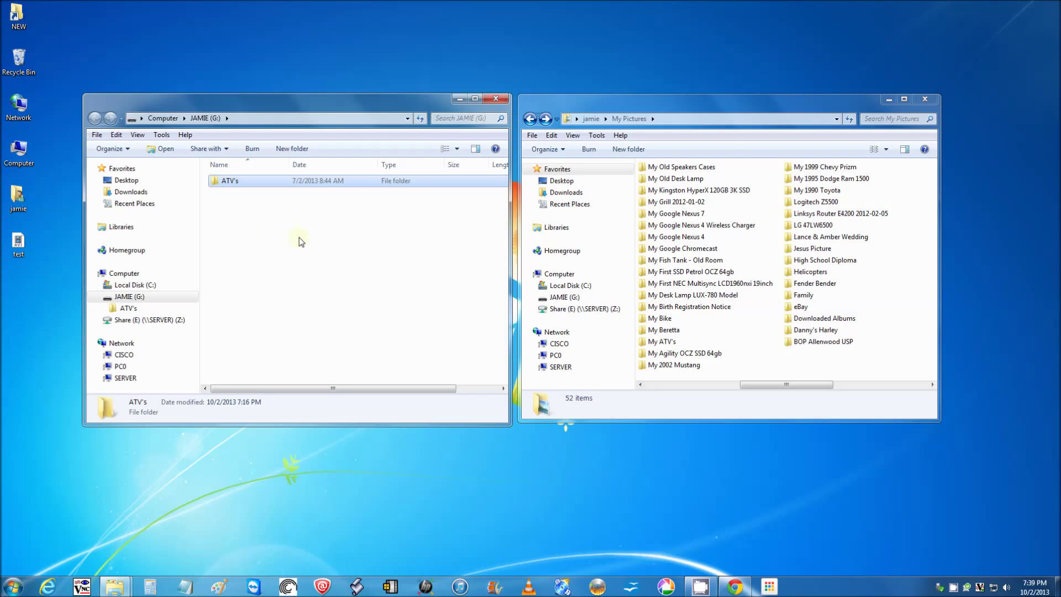
Cut the ATV's folder from the removable drive (G:) and paste it back into My Pictures
{"action": "right_click", "coordinate": [320, 182]}
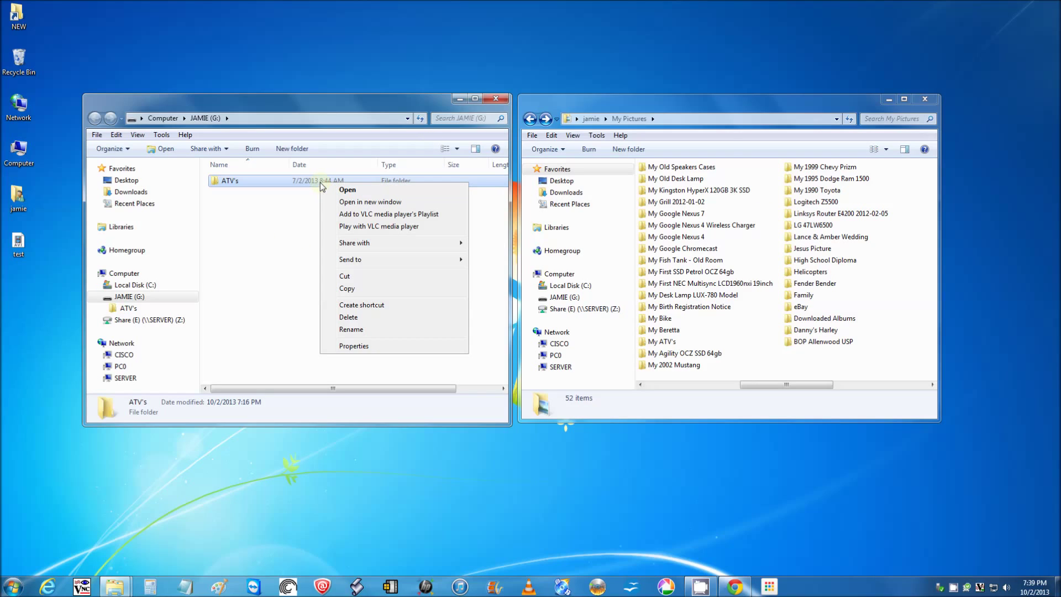
{"action": "left_click", "coordinate": [298, 247]}
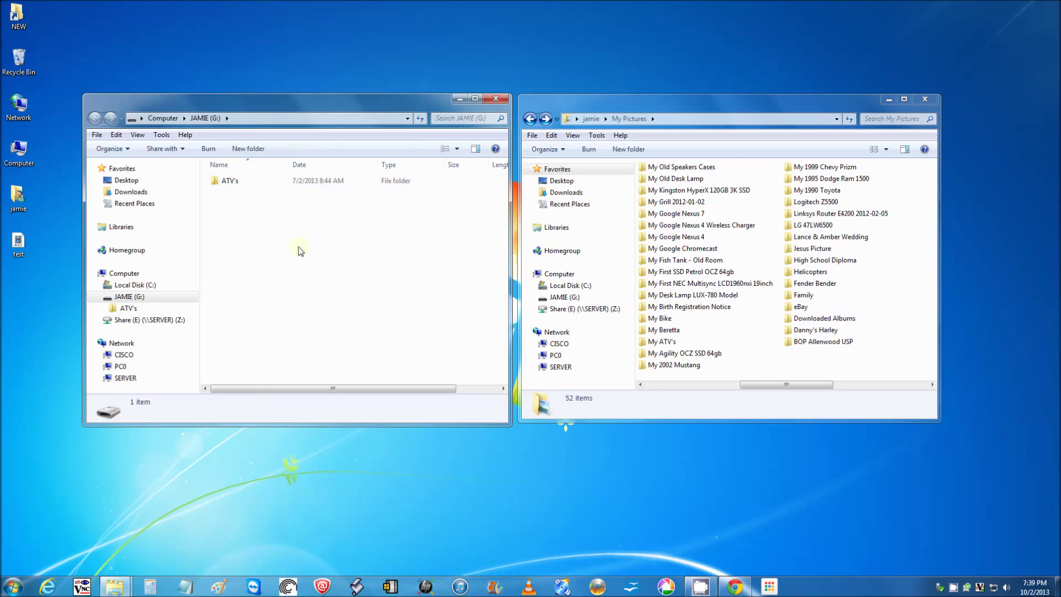
{"action": "right_click", "coordinate": [325, 230]}
{"action": "right_click", "coordinate": [313, 184]}
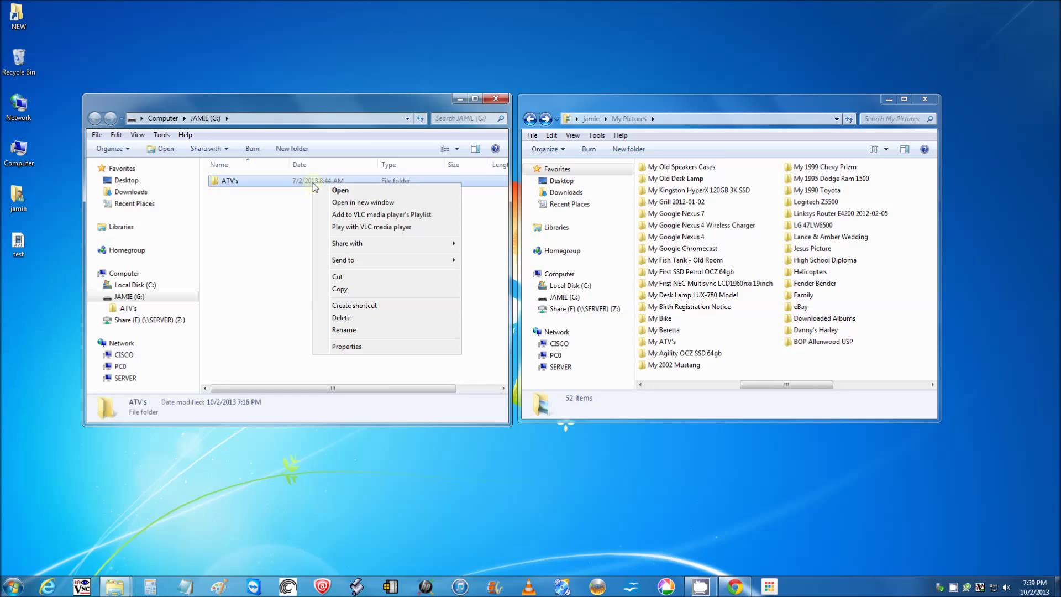
{"action": "right_click", "coordinate": [224, 182]}
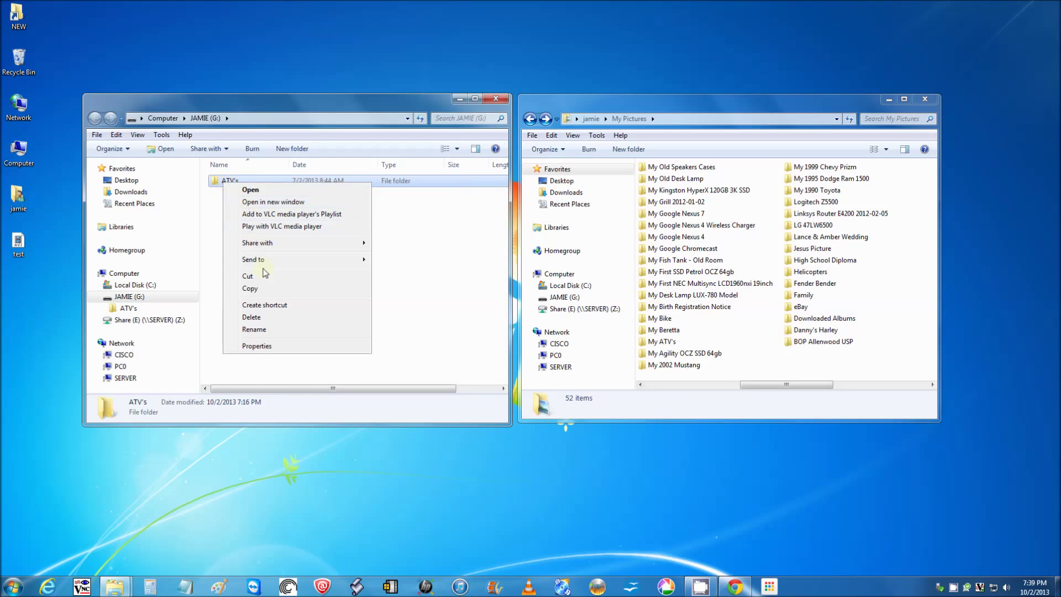
{"action": "left_click", "coordinate": [247, 276]}
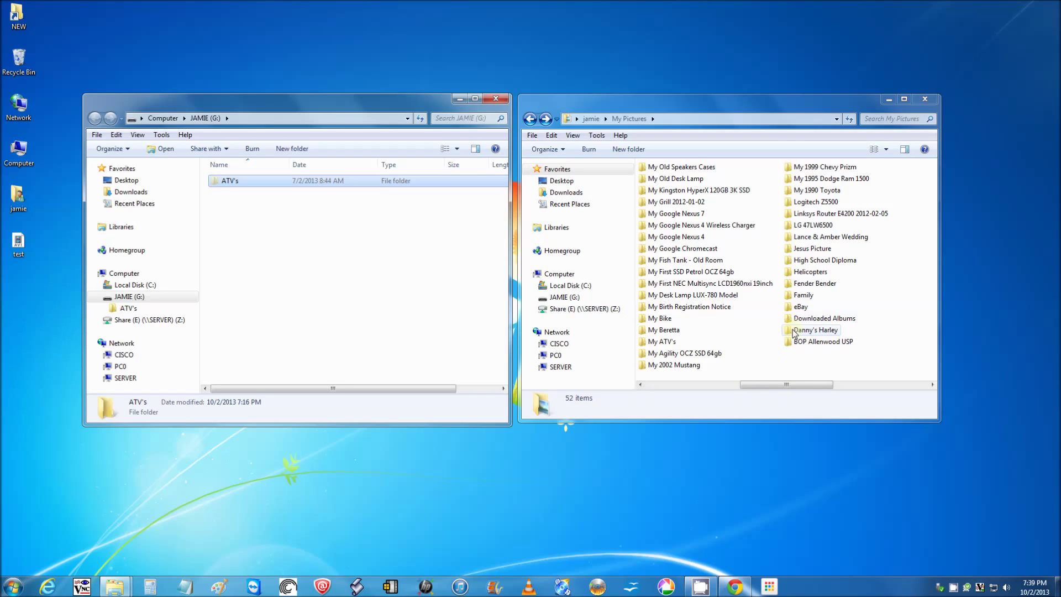
{"action": "right_click", "coordinate": [795, 364]}
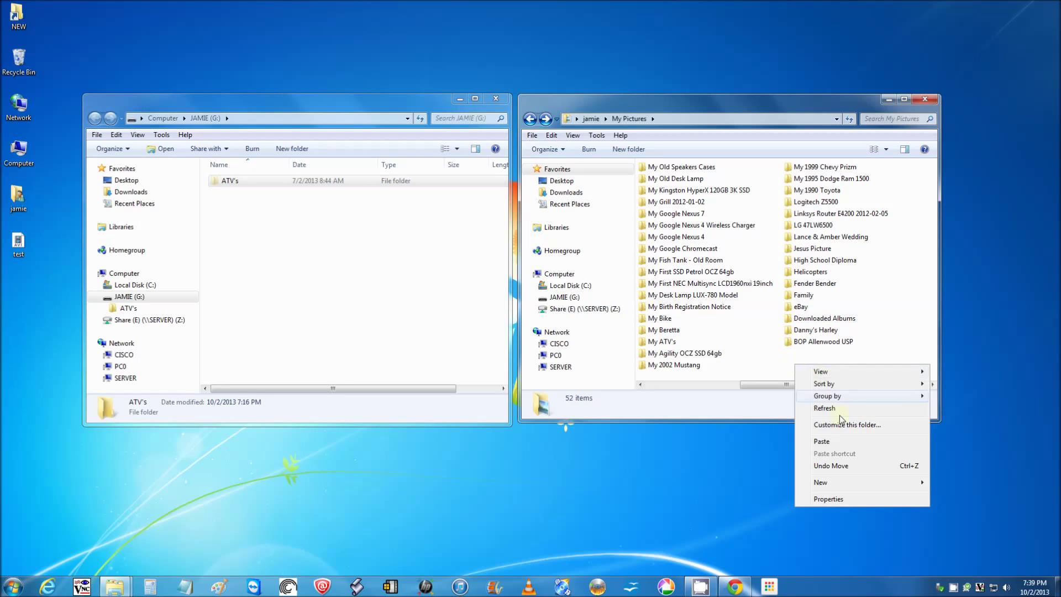
{"action": "left_click", "coordinate": [822, 441]}
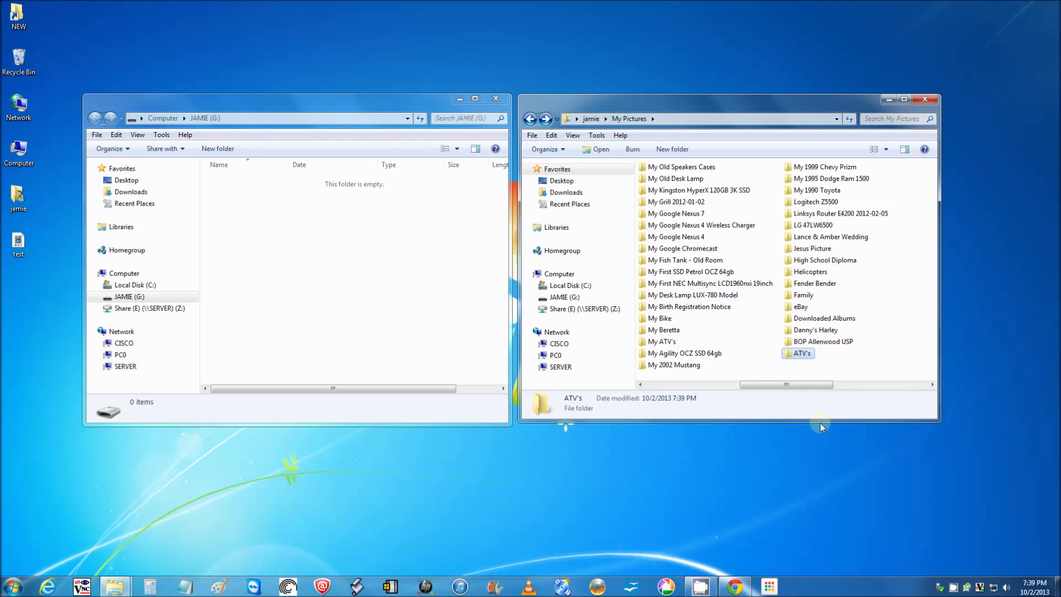
Select all folders in My Pictures, look over the editing commands available for them, and clear the selection
{"action": "left_click", "coordinate": [808, 367]}
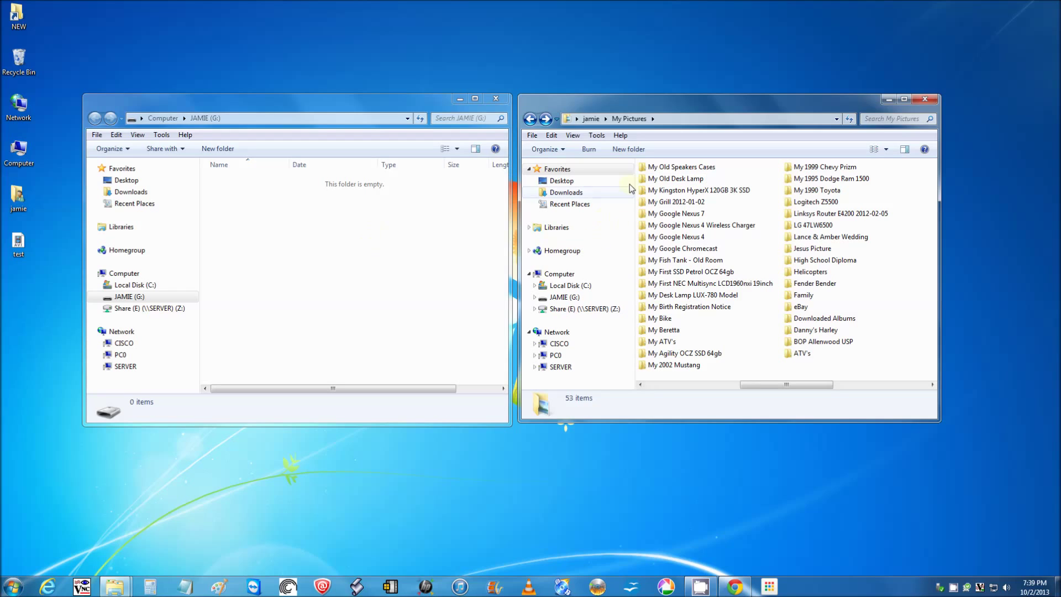
{"action": "left_click", "coordinate": [552, 136]}
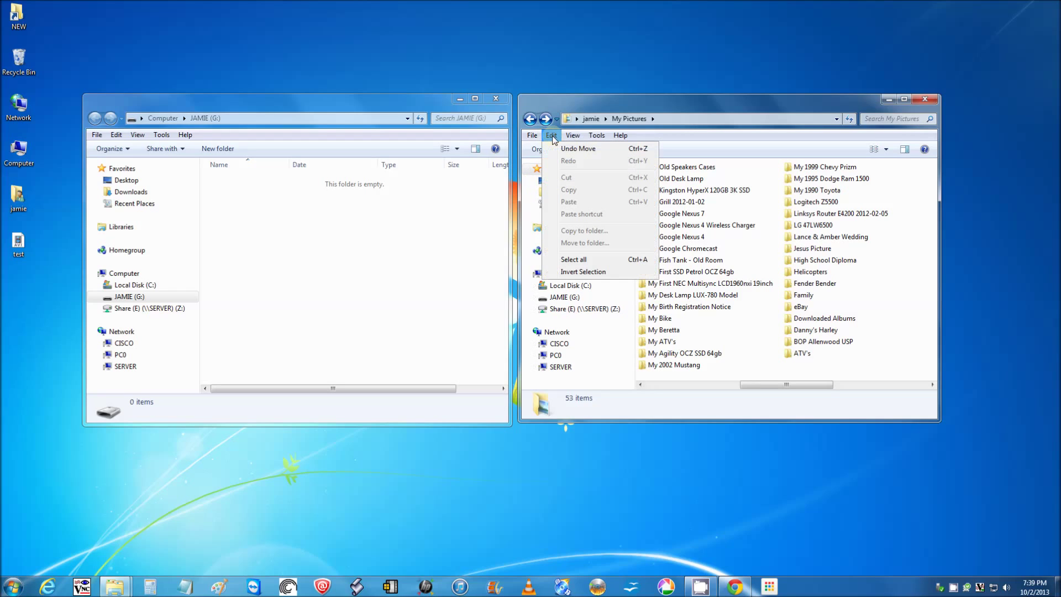
{"action": "left_click", "coordinate": [582, 261]}
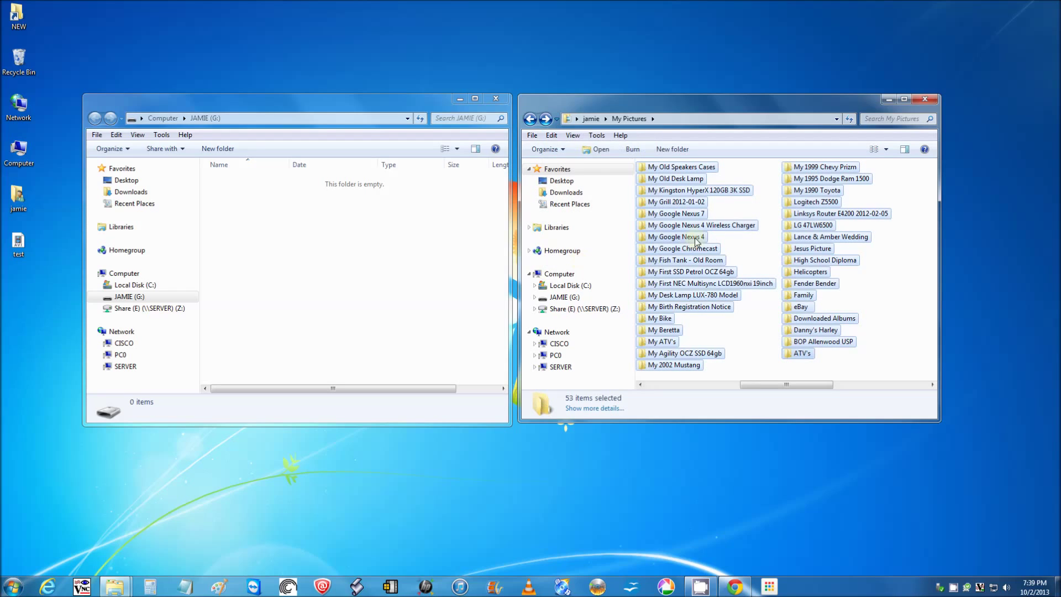
{"action": "left_click", "coordinate": [552, 137]}
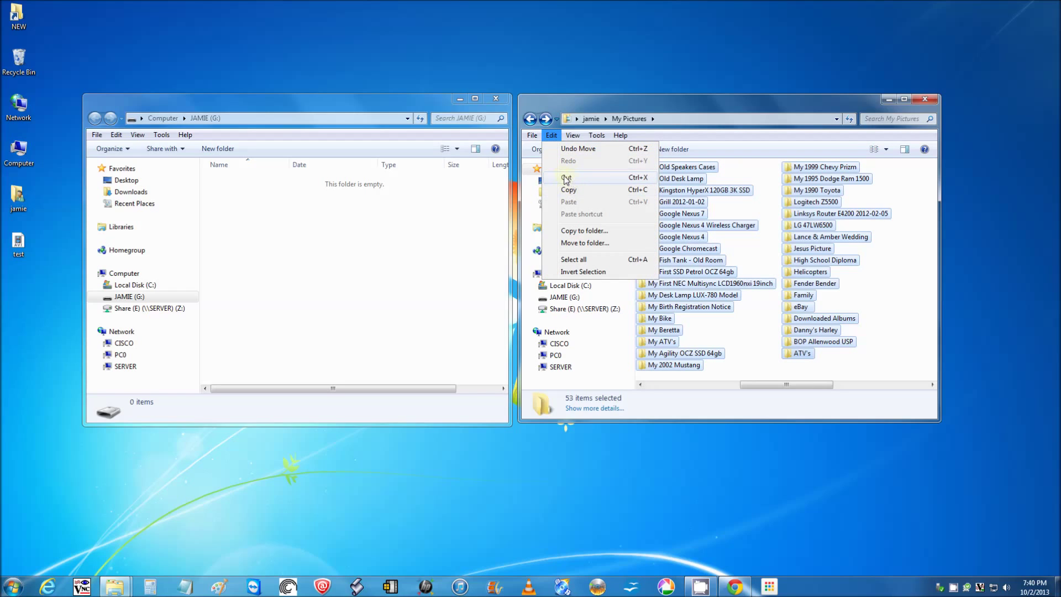
{"action": "mouse_move", "coordinate": [572, 135]}
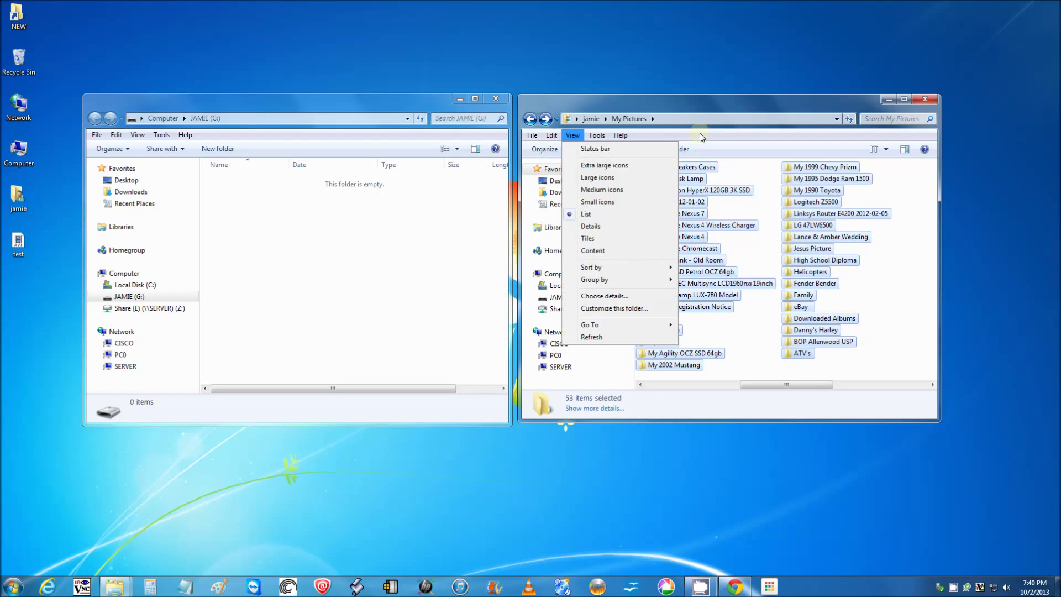
{"action": "left_click", "coordinate": [694, 130]}
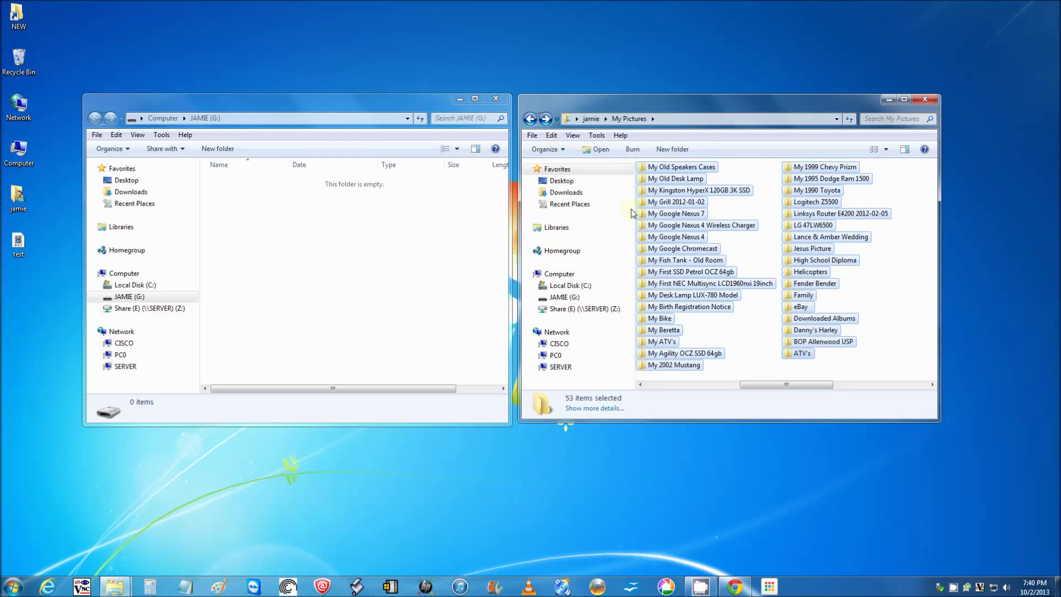
{"action": "left_click", "coordinate": [901, 361]}
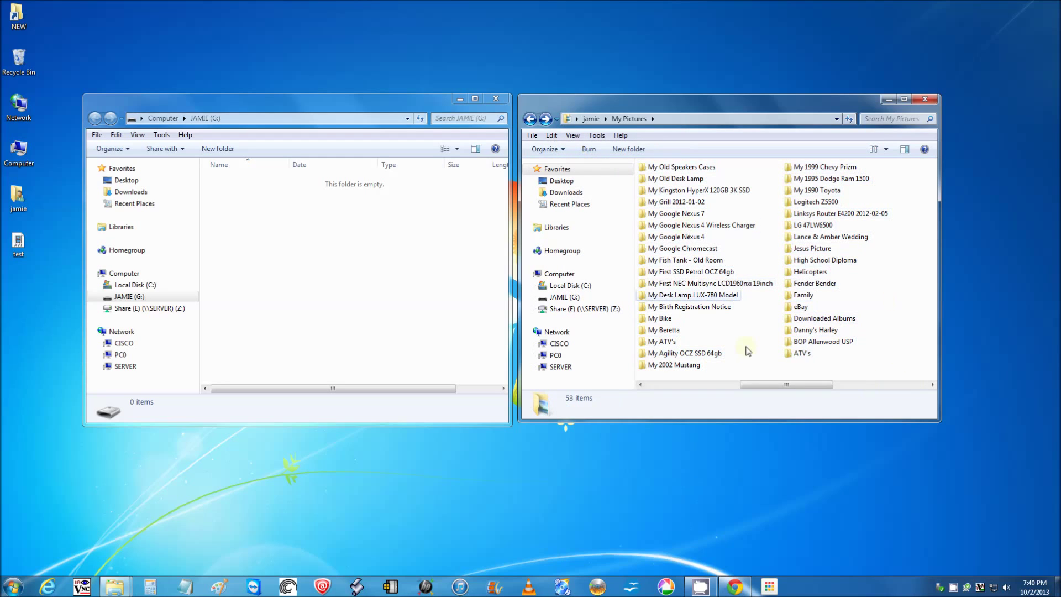
Select every folder in My Pictures once more, review the editing commands, and deselect all of them
{"action": "left_click", "coordinate": [551, 135]}
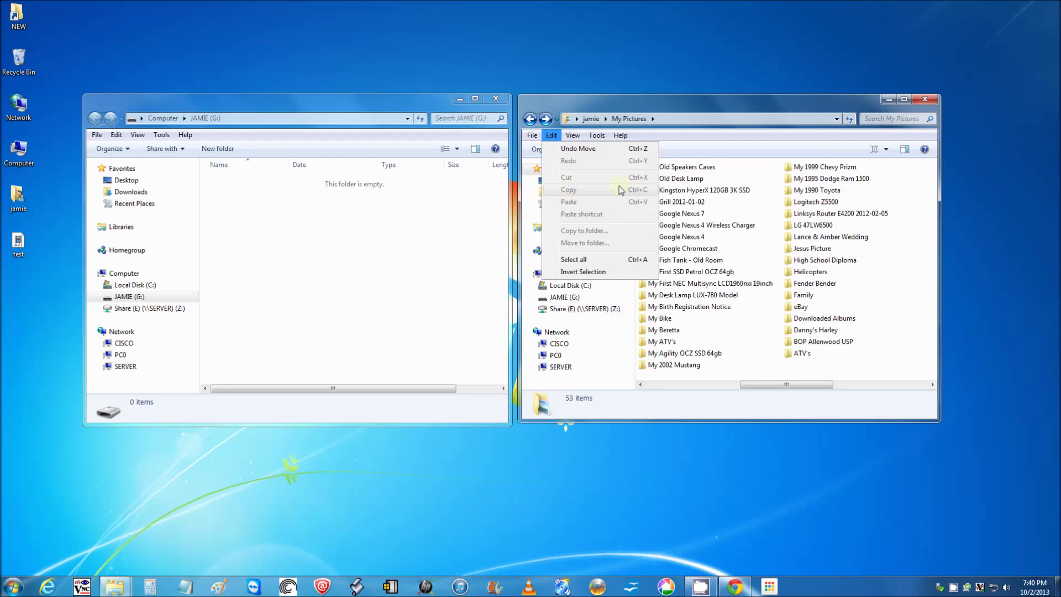
{"action": "left_click", "coordinate": [666, 104]}
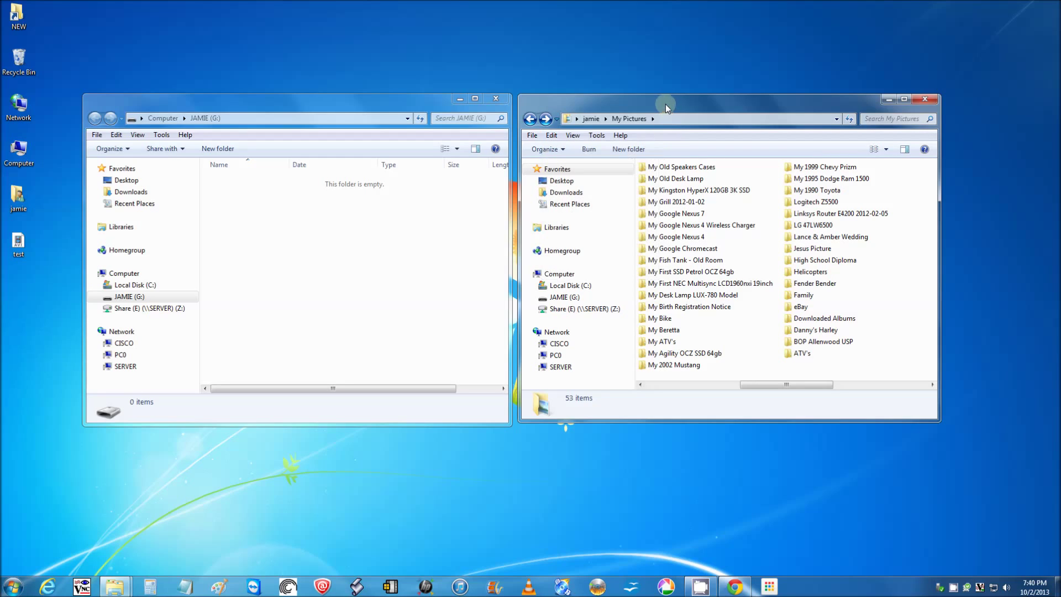
{"action": "left_click", "coordinate": [552, 135]}
{"action": "left_click", "coordinate": [575, 262]}
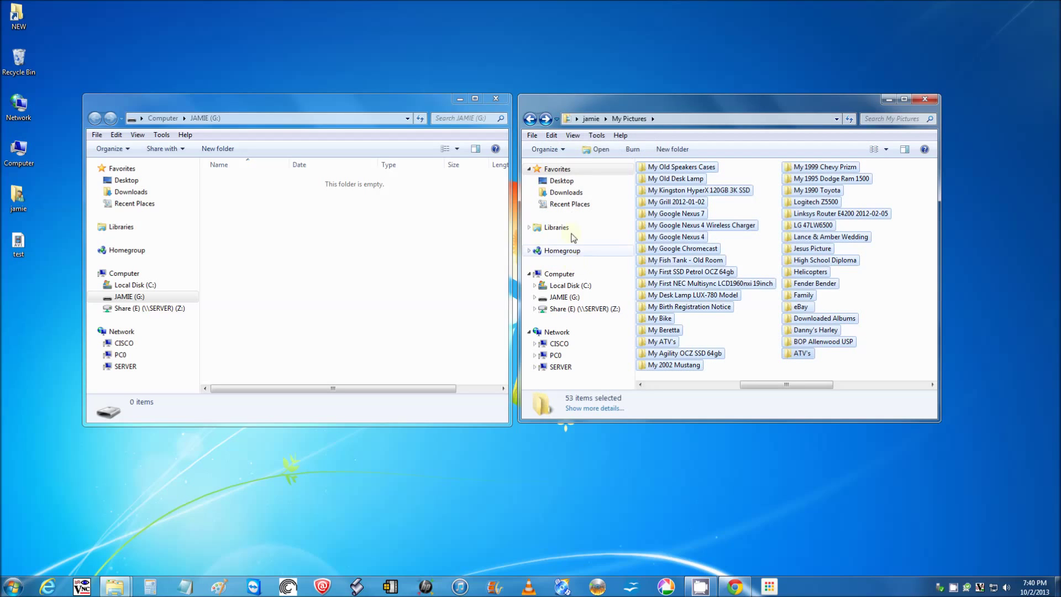
{"action": "left_click", "coordinate": [552, 136]}
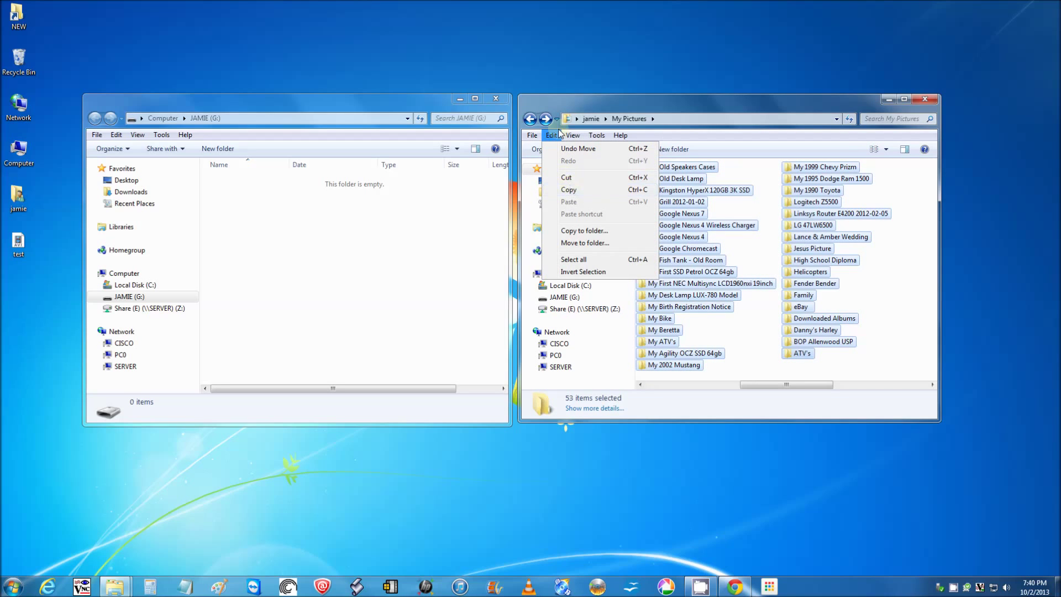
{"action": "left_click", "coordinate": [675, 101]}
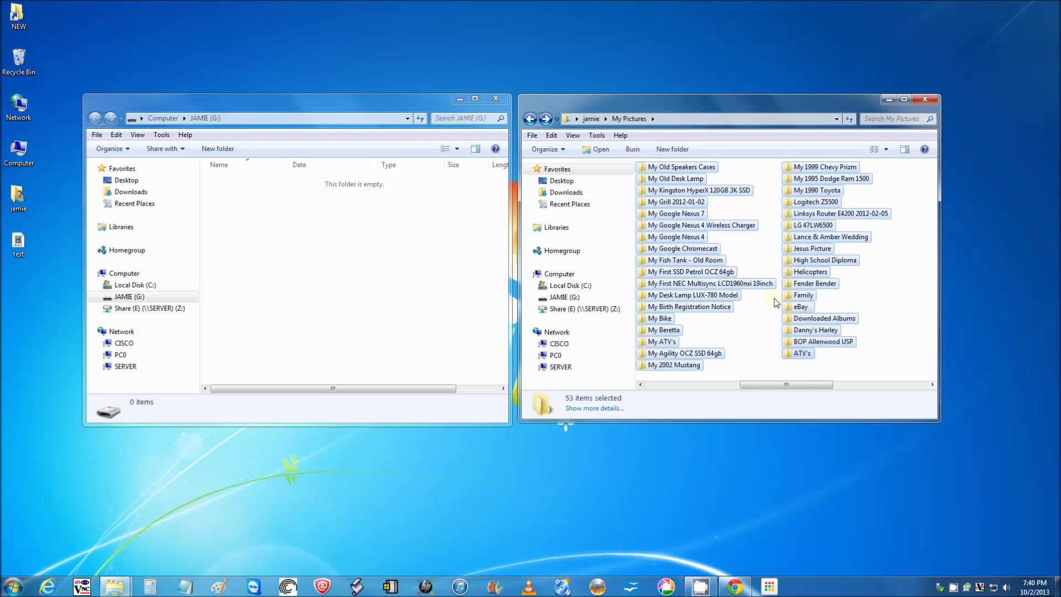
{"action": "left_click", "coordinate": [868, 357]}
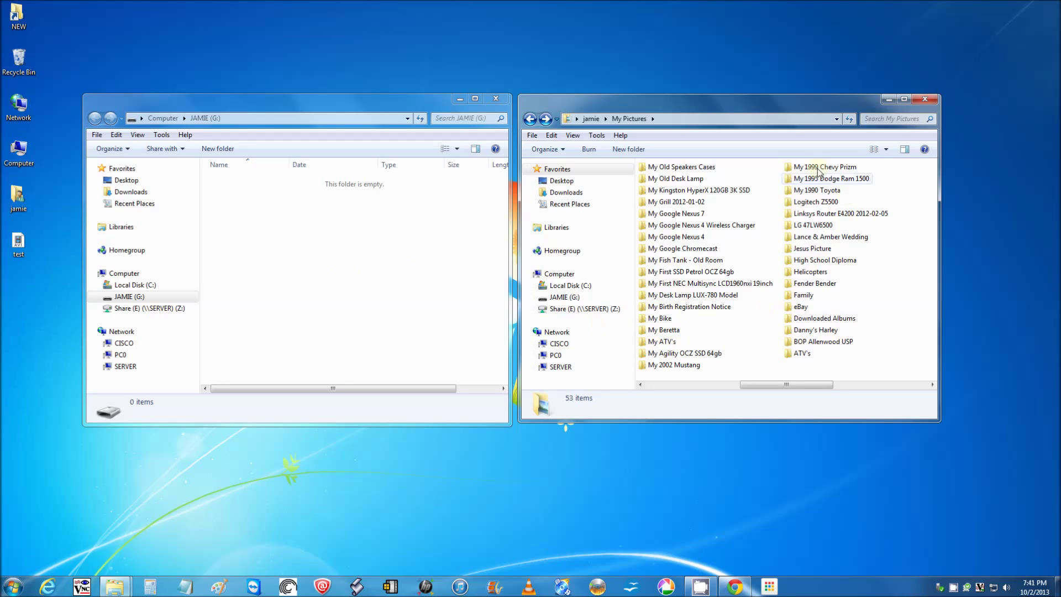
Copy the ATV's folder from My Pictures to the removable drive (G:) and check both locations for it
{"action": "right_click", "coordinate": [802, 354]}
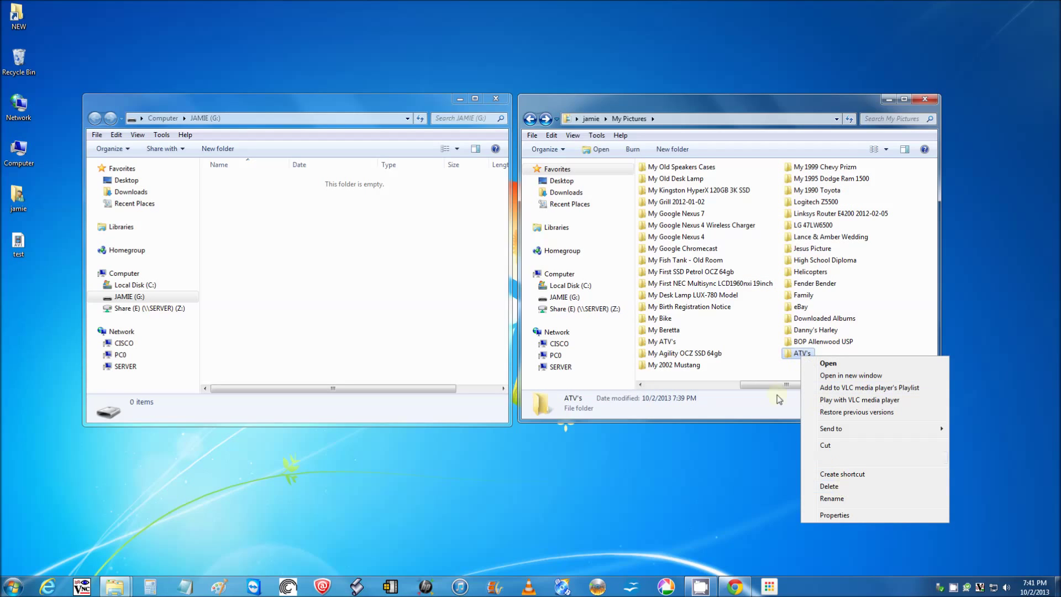
{"action": "left_click", "coordinate": [746, 341]}
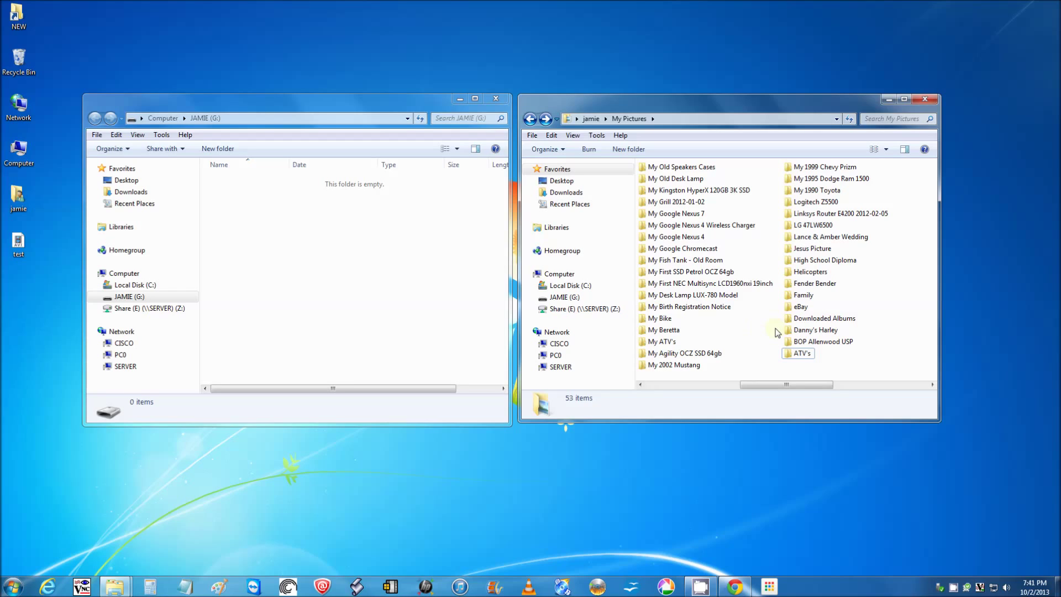
{"action": "left_click", "coordinate": [803, 356]}
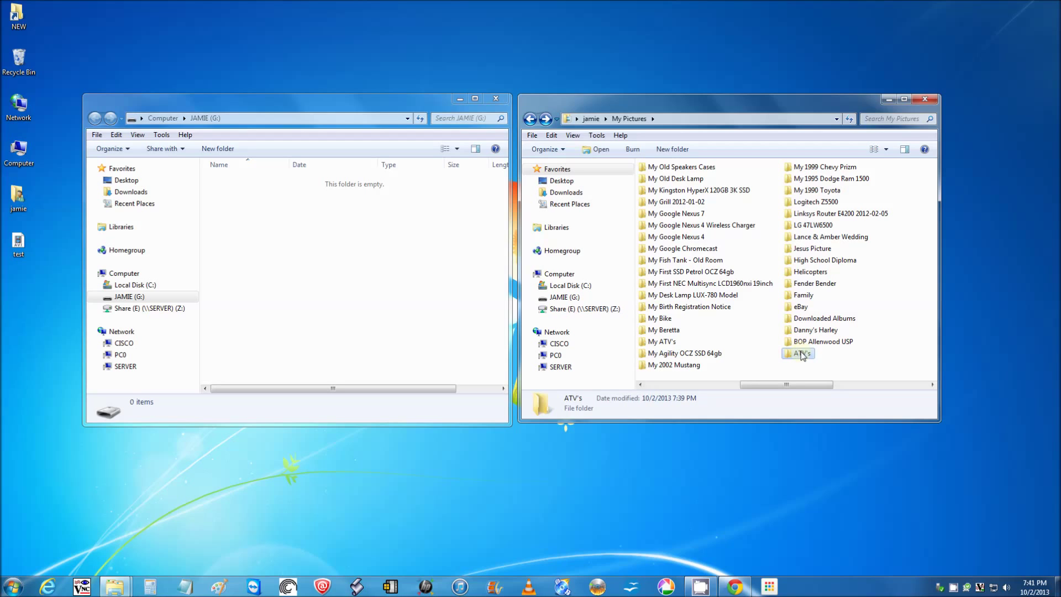
{"action": "left_click_drag", "start_coordinate": [803, 356], "coordinate": [287, 281]}
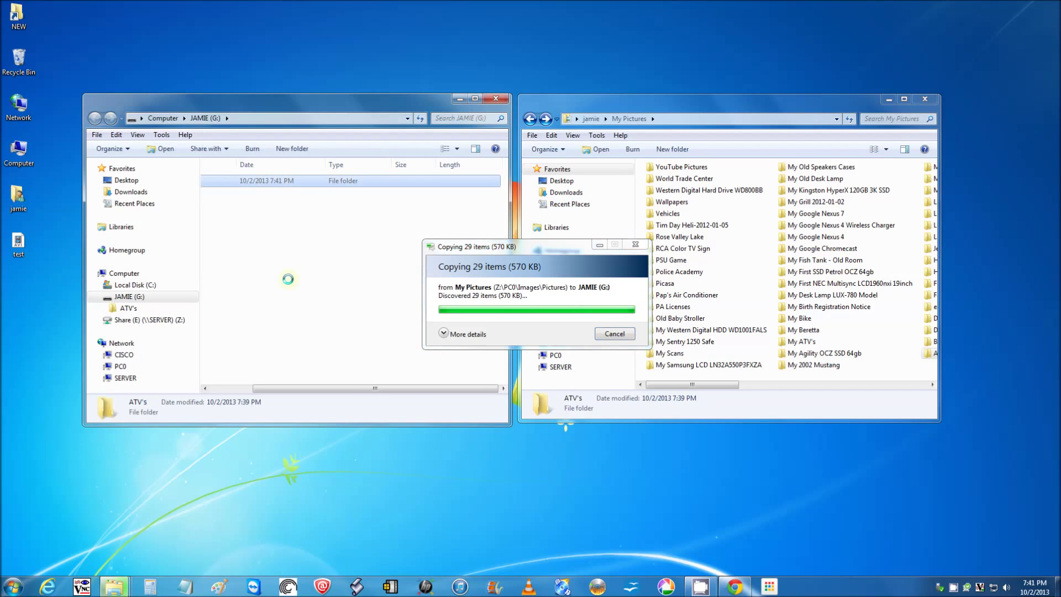
{"action": "left_click", "coordinate": [307, 256]}
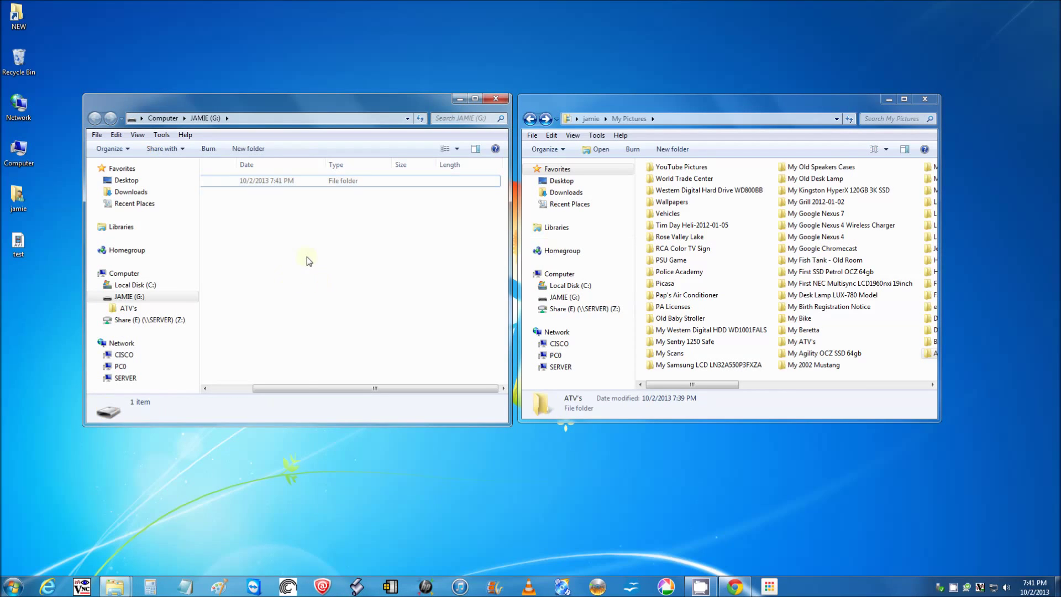
{"action": "left_click_drag", "start_coordinate": [308, 396], "coordinate": [265, 396]}
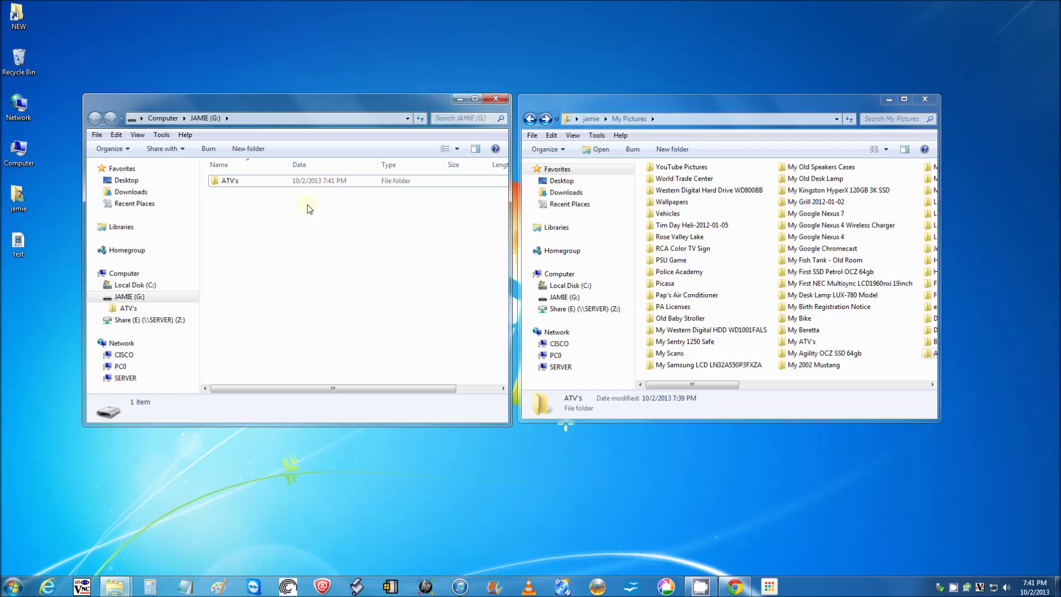
{"action": "left_click_drag", "start_coordinate": [668, 386], "coordinate": [846, 395]}
Delete the ATV's folder from the removable drive (G:) and confirm the deletion
{"action": "right_click", "coordinate": [326, 183]}
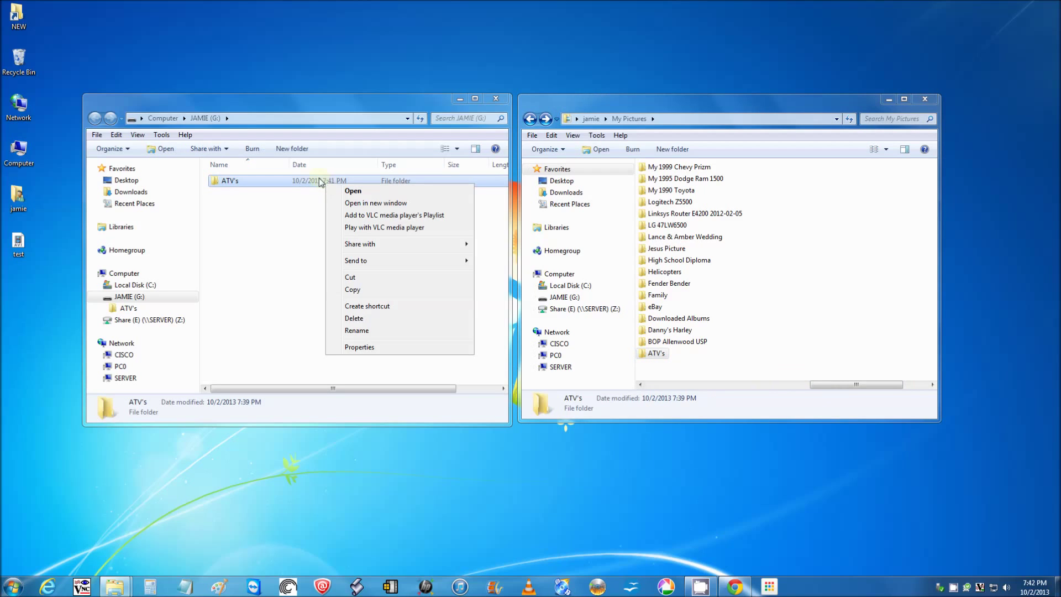
{"action": "left_click", "coordinate": [383, 321]}
{"action": "left_click", "coordinate": [569, 340]}
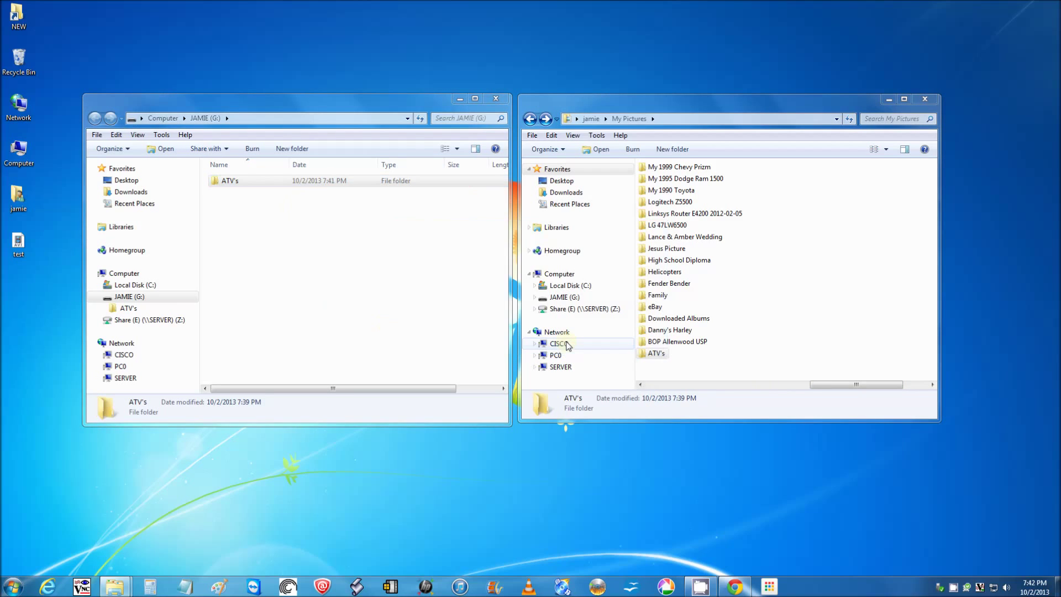
{"action": "left_click", "coordinate": [180, 283]}
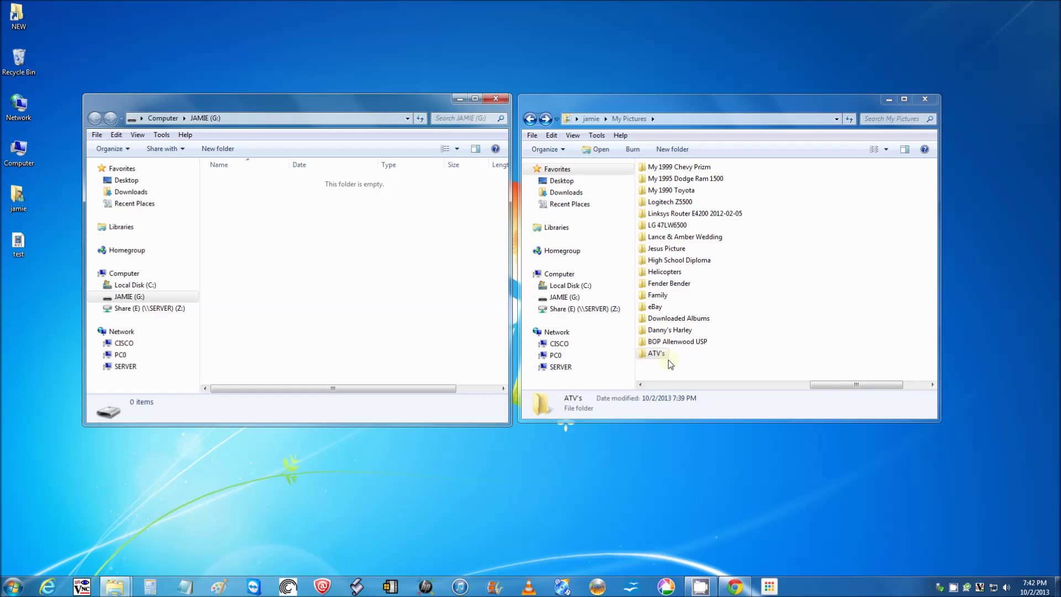
Open the ATV's folder in My Pictures, select all its files, and clear the selection, leaving them sorted by ascending name
{"action": "double_click", "coordinate": [656, 353]}
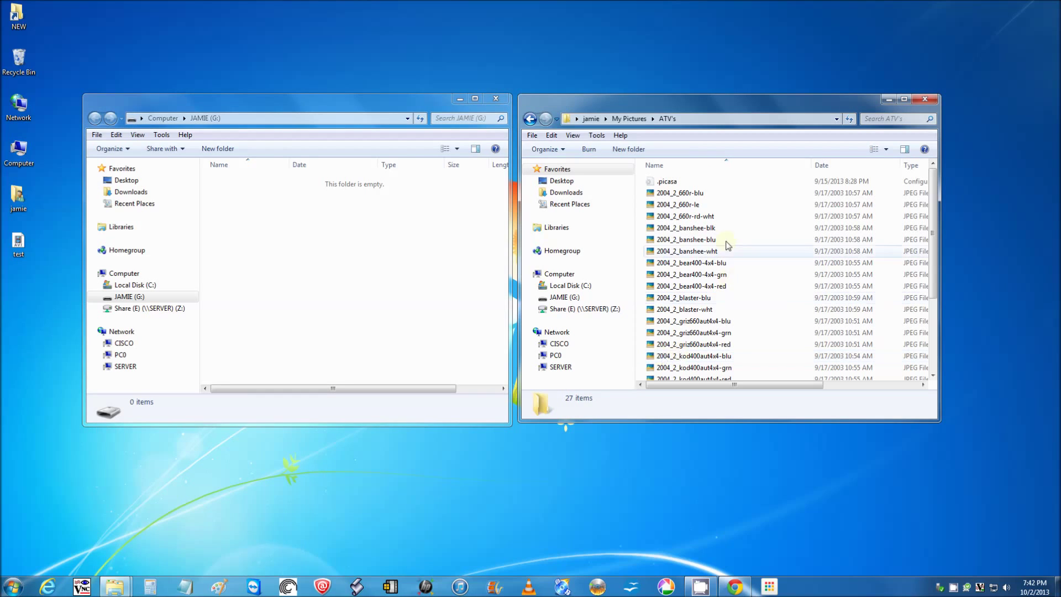
{"action": "left_click", "coordinate": [699, 196]}
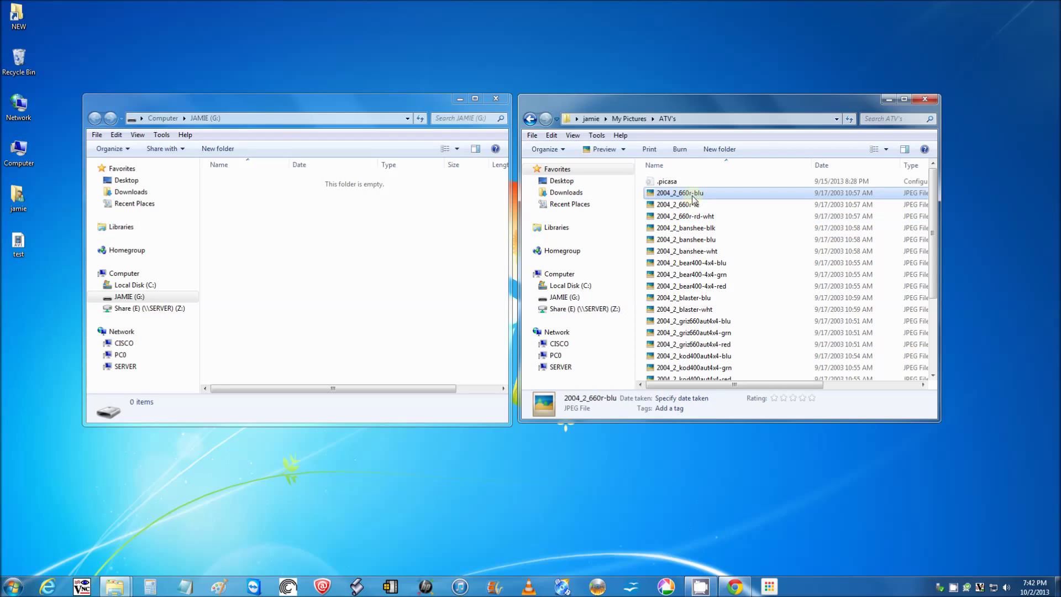
{"action": "left_click", "coordinate": [552, 135]}
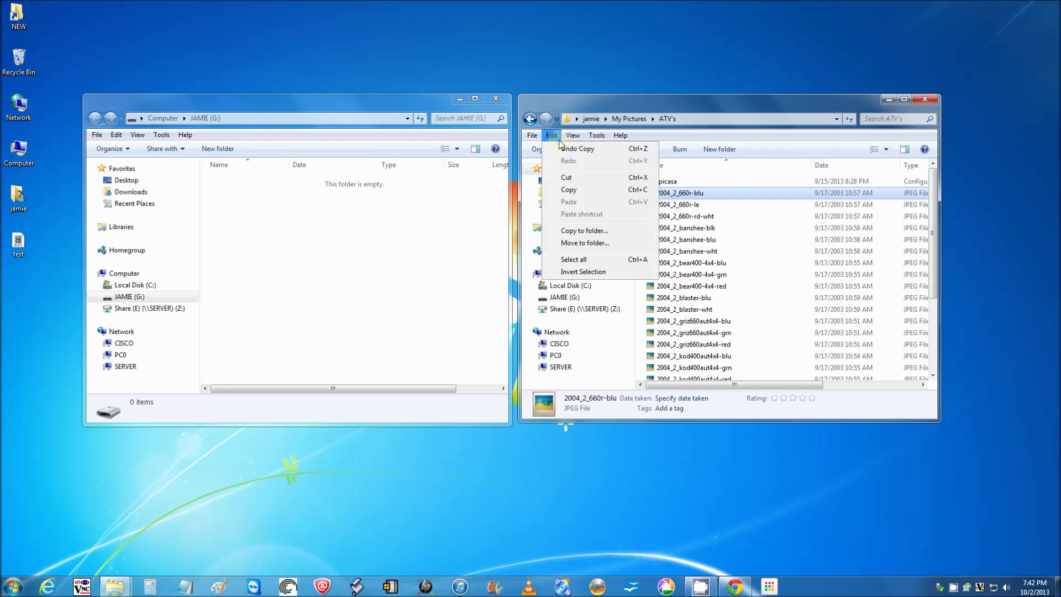
{"action": "left_click", "coordinate": [581, 259]}
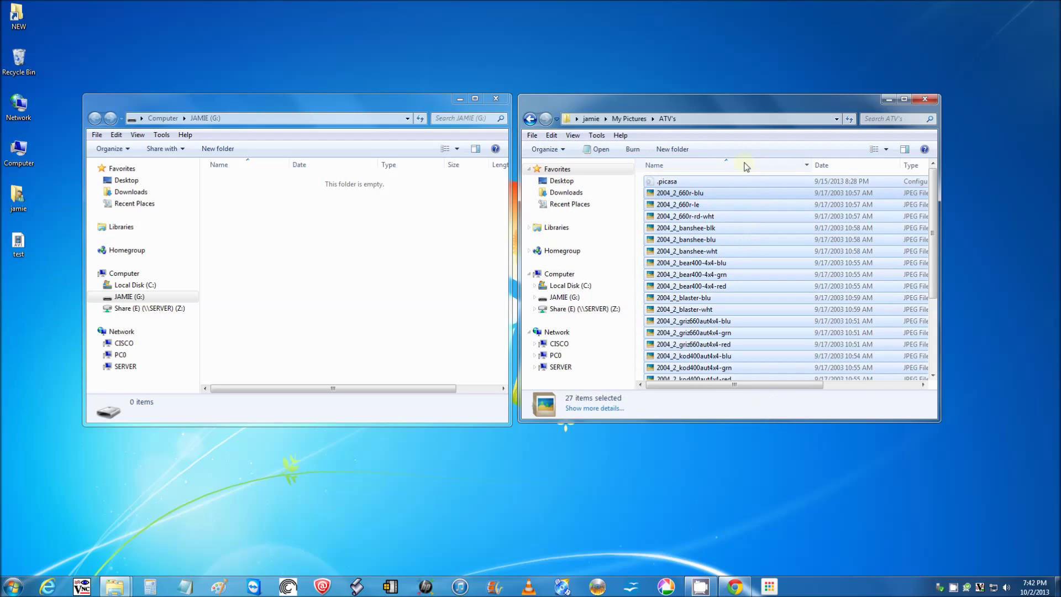
{"action": "left_click", "coordinate": [768, 166]}
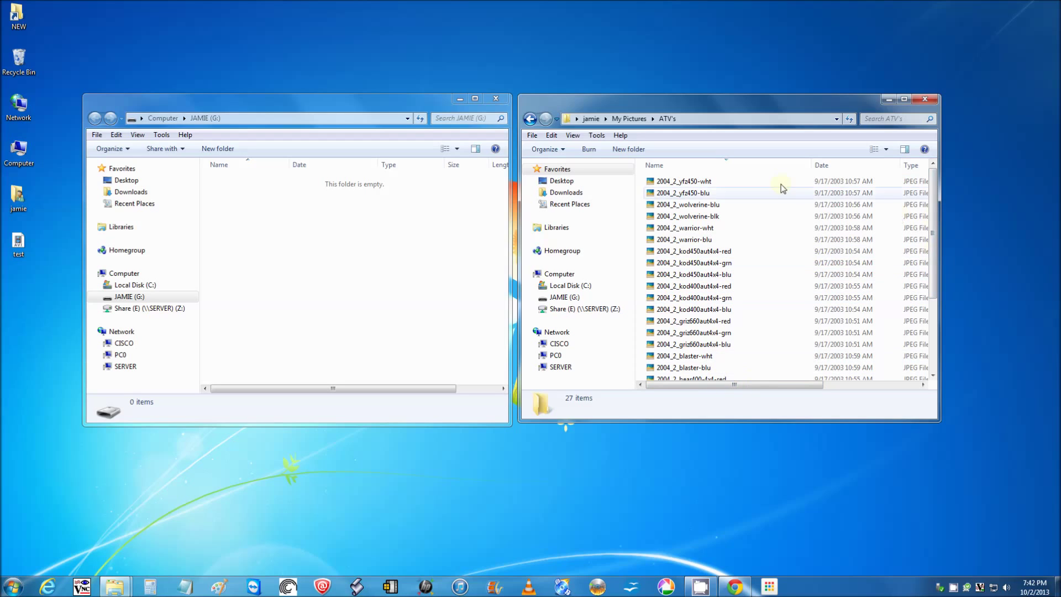
{"action": "left_click", "coordinate": [704, 165]}
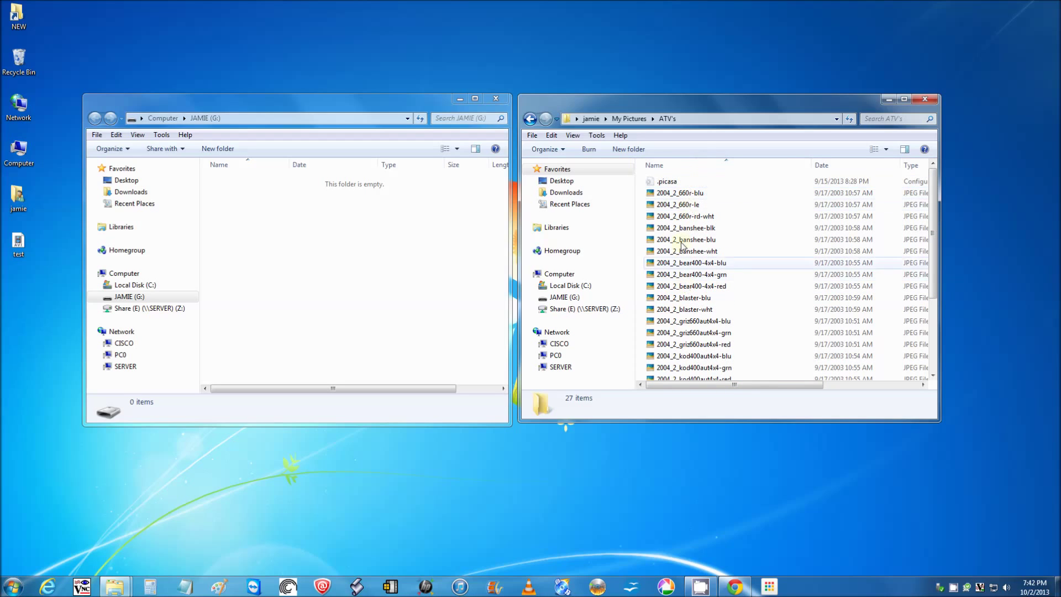
Select the six consecutive picture files from 2004_2_660r-blu through 2004_2_banshee-wht in the ATV's folder
{"action": "left_click", "coordinate": [685, 194]}
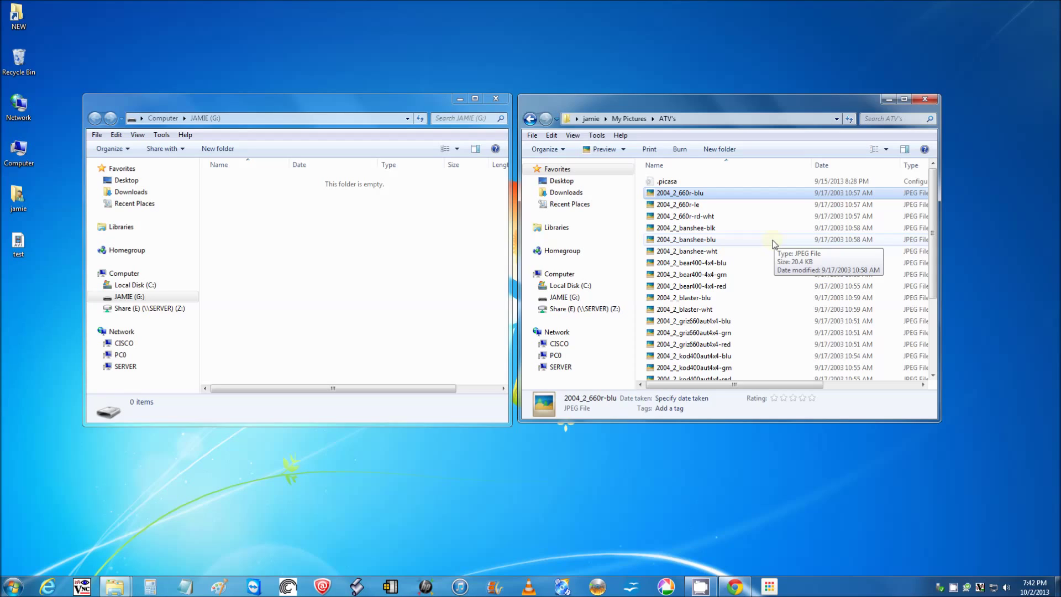
{"action": "left_click", "coordinate": [690, 217], "text": "shift"}
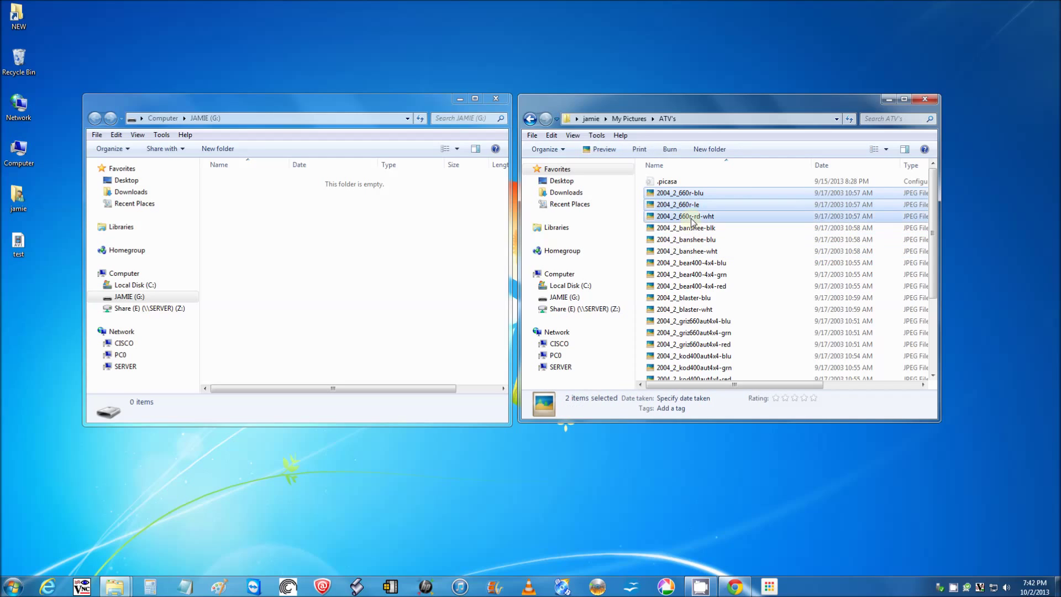
{"action": "key", "text": "shift+Down"}
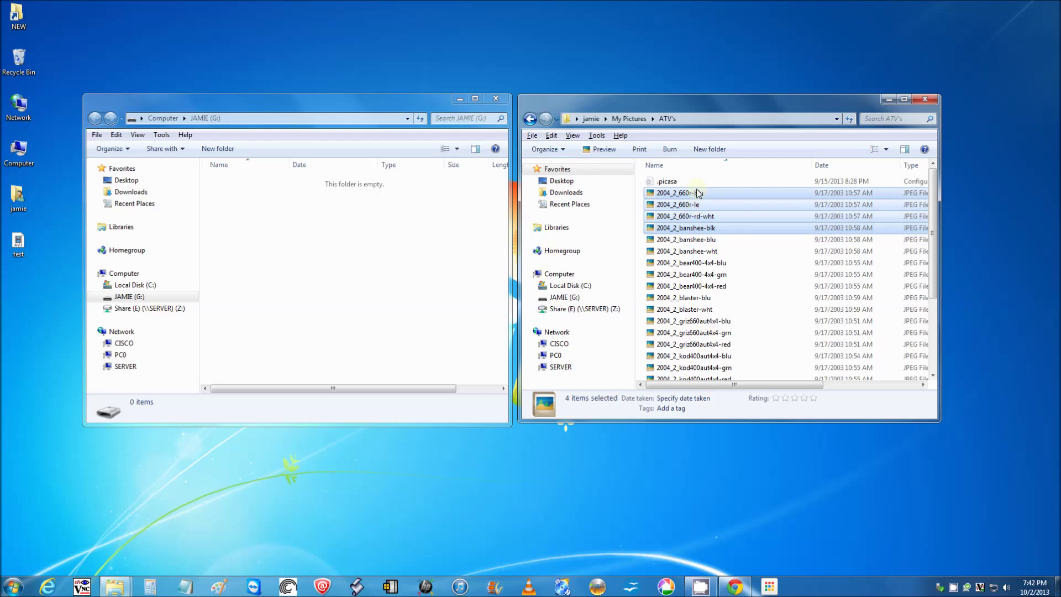
{"action": "left_click", "coordinate": [694, 239], "text": "ctrl"}
{"action": "left_click", "coordinate": [695, 252], "text": "ctrl"}
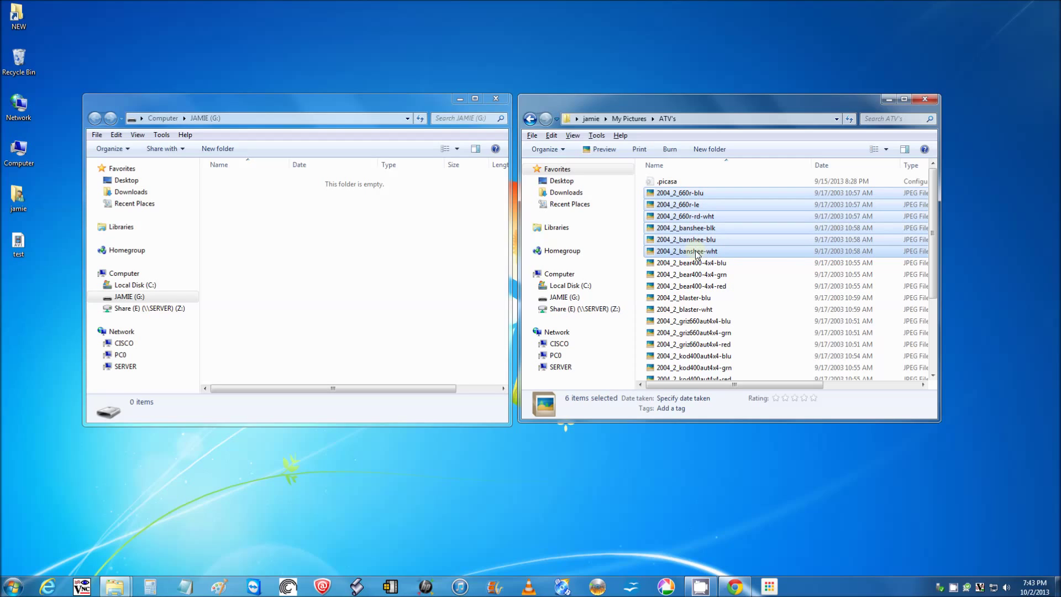
Remove the three banshee pictures from the selection one by one and add them back to it
{"action": "left_click", "coordinate": [697, 251], "text": "ctrl"}
{"action": "left_click", "coordinate": [697, 240], "text": "ctrl"}
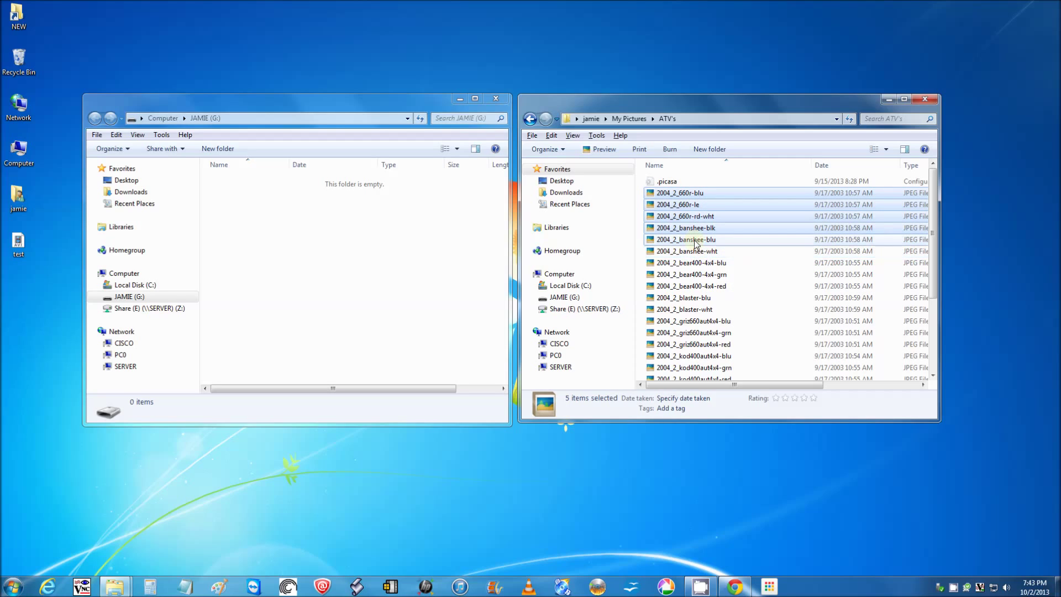
{"action": "left_click", "coordinate": [697, 228], "text": "ctrl"}
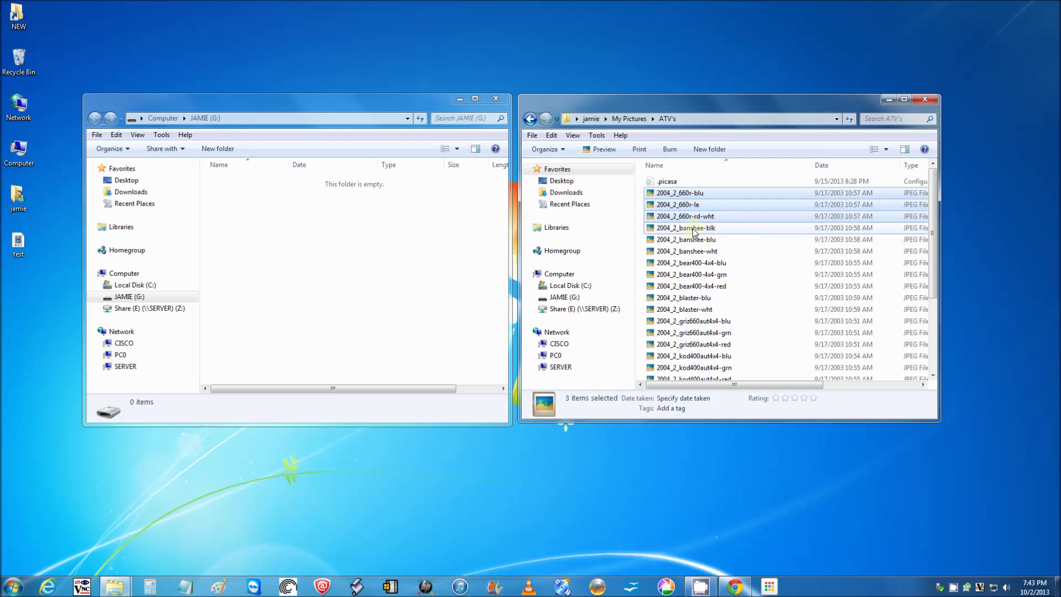
{"action": "left_click", "coordinate": [692, 228], "text": "ctrl"}
{"action": "left_click", "coordinate": [690, 239], "text": "ctrl"}
{"action": "left_click", "coordinate": [691, 251], "text": "ctrl"}
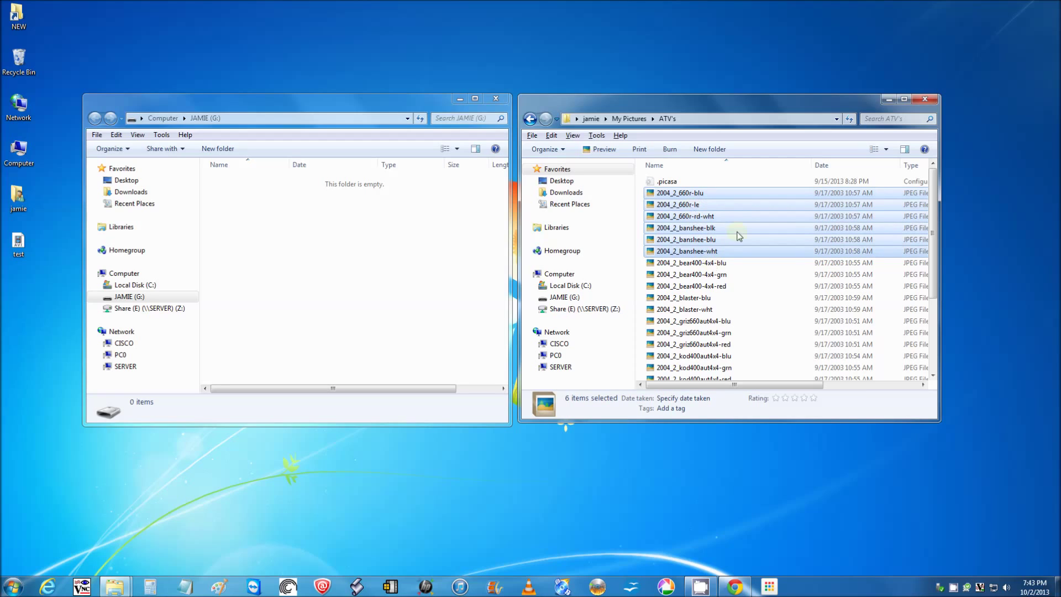
{"action": "right_click", "coordinate": [691, 220]}
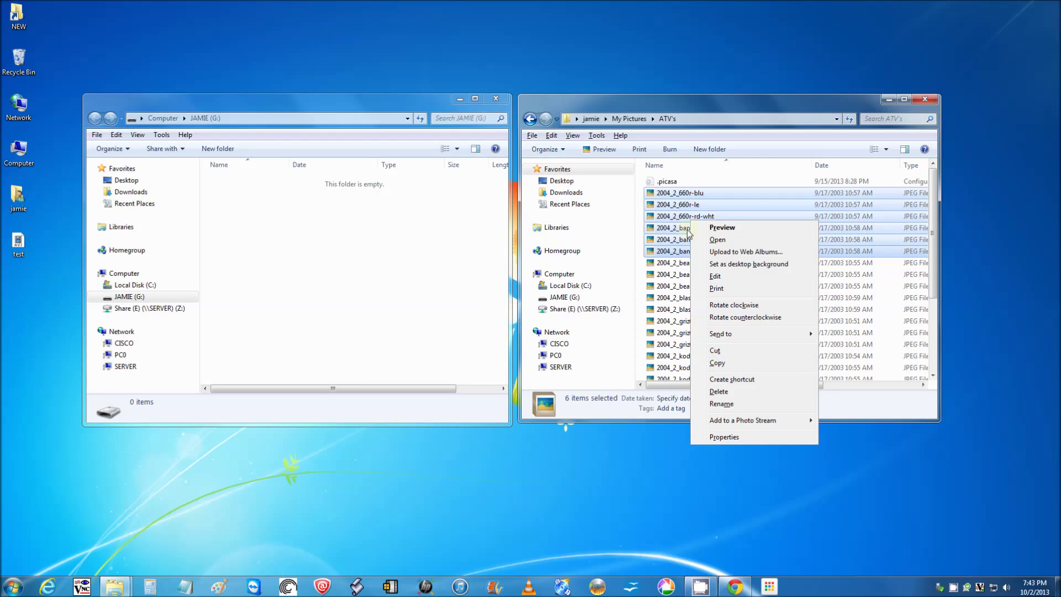
{"action": "left_click", "coordinate": [699, 182]}
{"action": "right_click", "coordinate": [359, 242]}
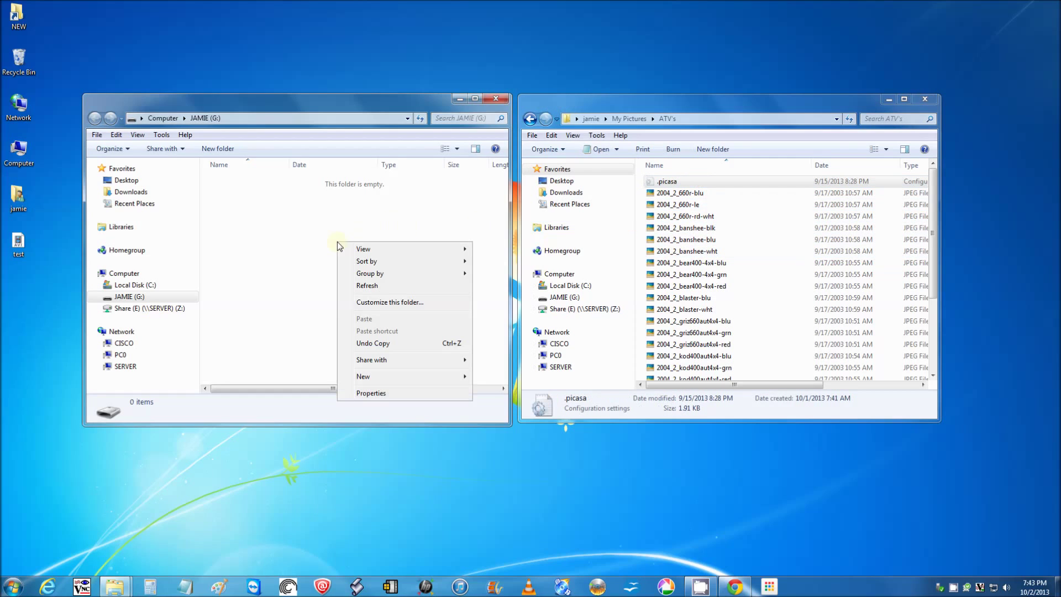
{"action": "left_click", "coordinate": [328, 220]}
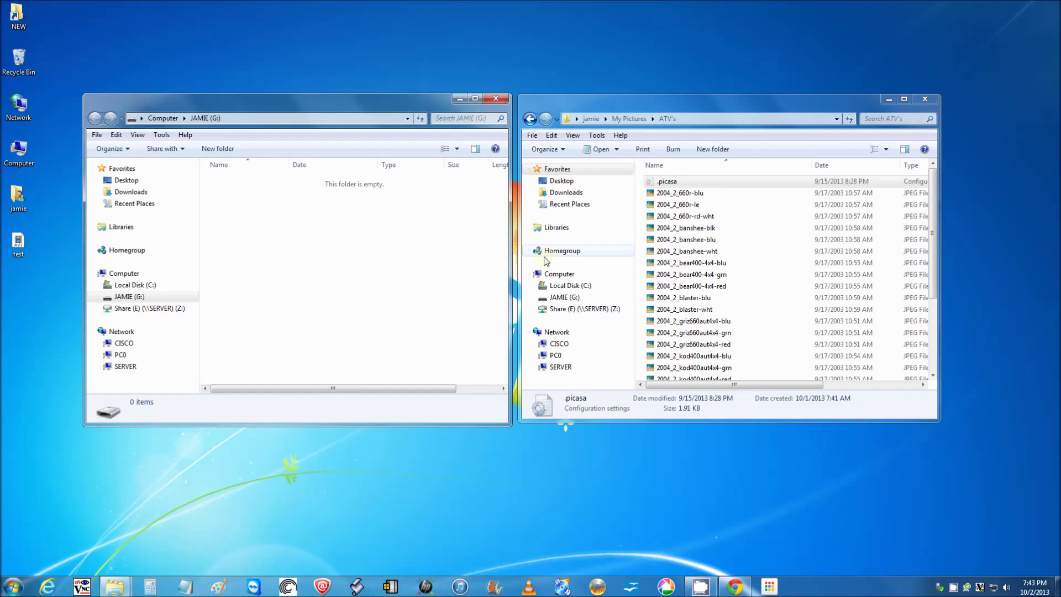
Select the five picture files from 2004_2_660r-blu through 2004_2_banshee-blu one by one in the ATV's folder
{"action": "left_click", "coordinate": [695, 198]}
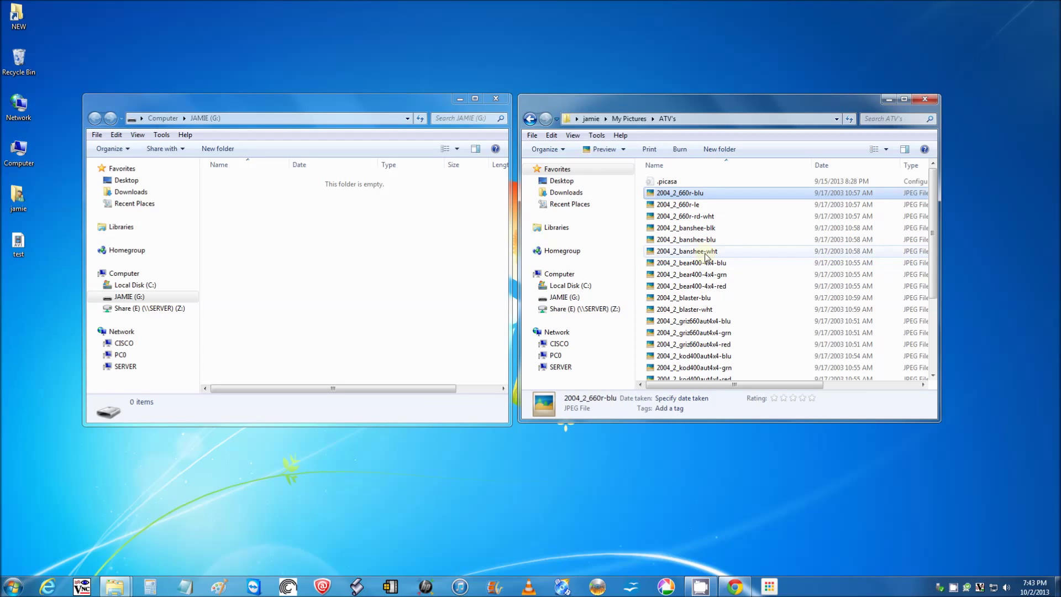
{"action": "left_click", "coordinate": [690, 206], "text": "ctrl"}
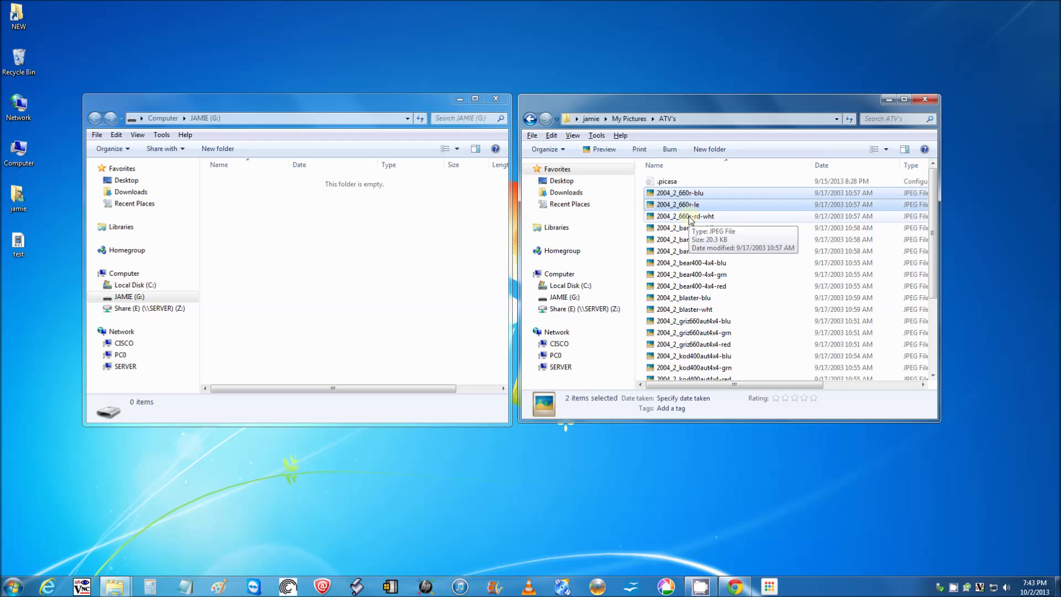
{"action": "left_click", "coordinate": [690, 217], "text": "ctrl"}
{"action": "left_click", "coordinate": [689, 228], "text": "ctrl"}
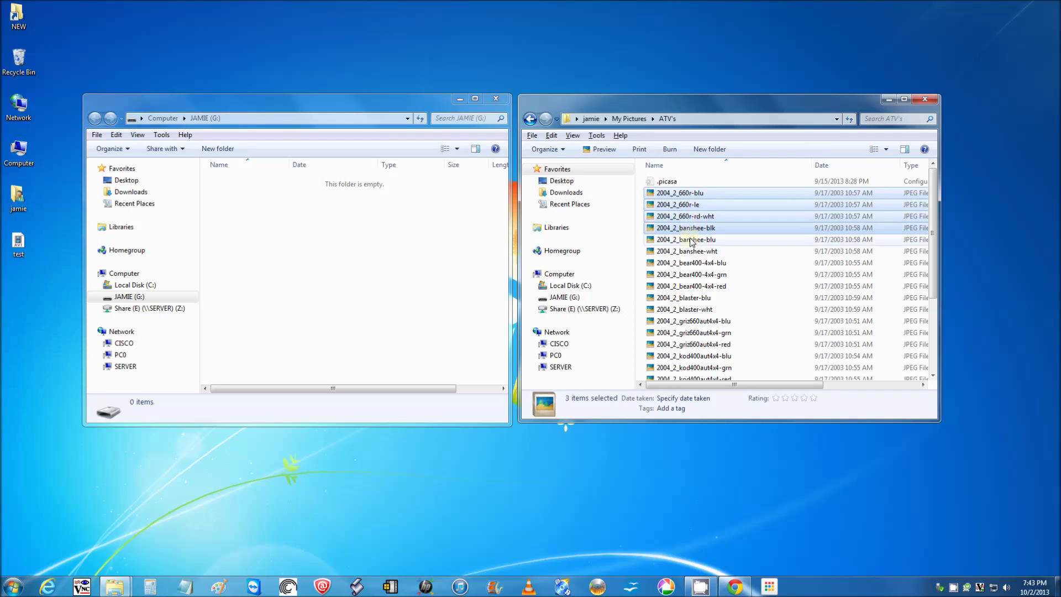
{"action": "left_click", "coordinate": [691, 240], "text": "ctrl"}
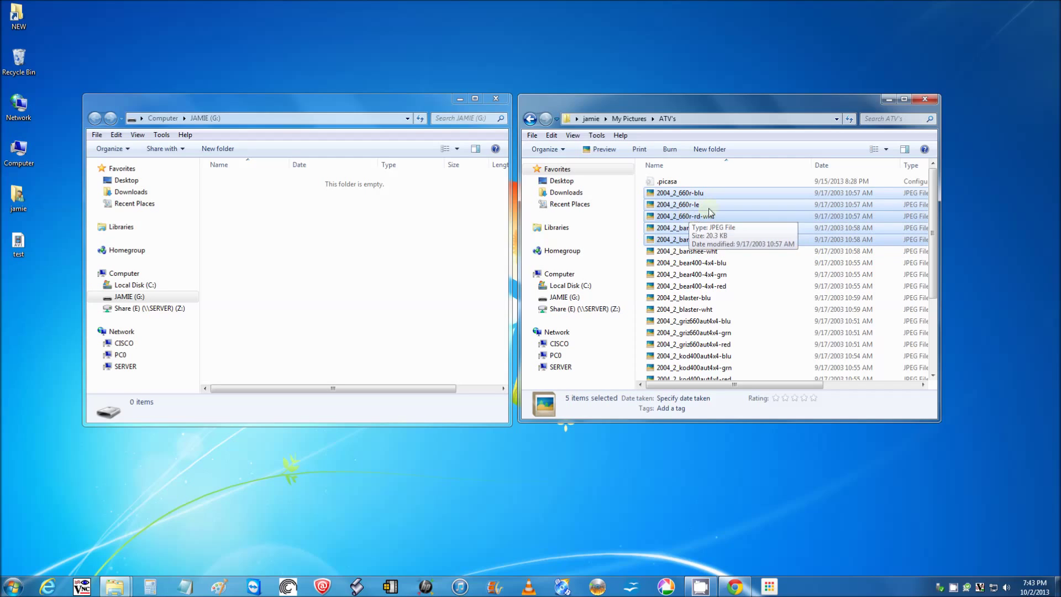
Copy the five selected pictures to the removable drive (G:) and clear the selection there
{"action": "right_click", "coordinate": [688, 217]}
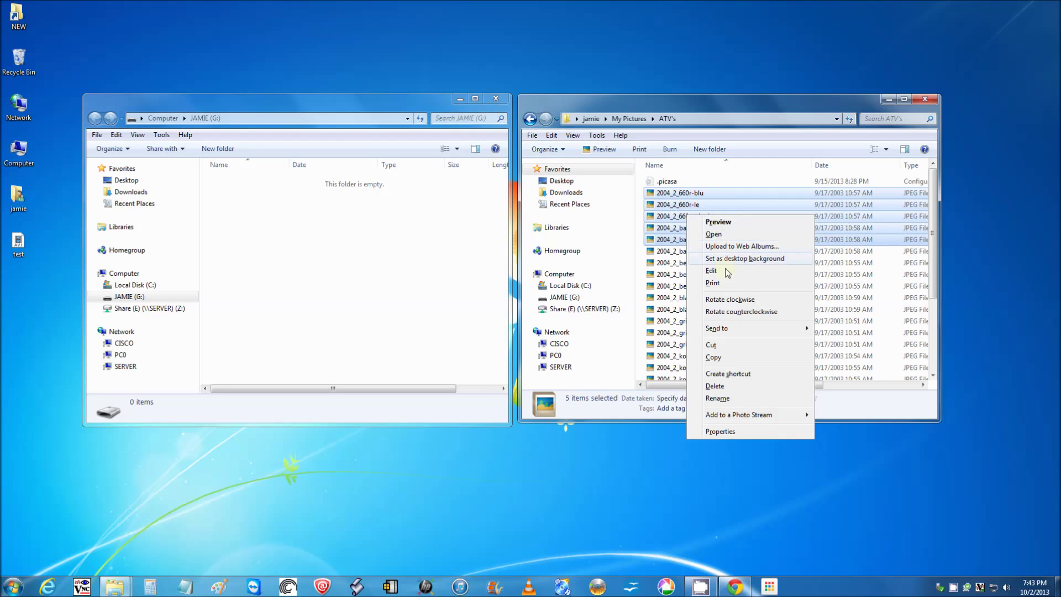
{"action": "left_click", "coordinate": [713, 358]}
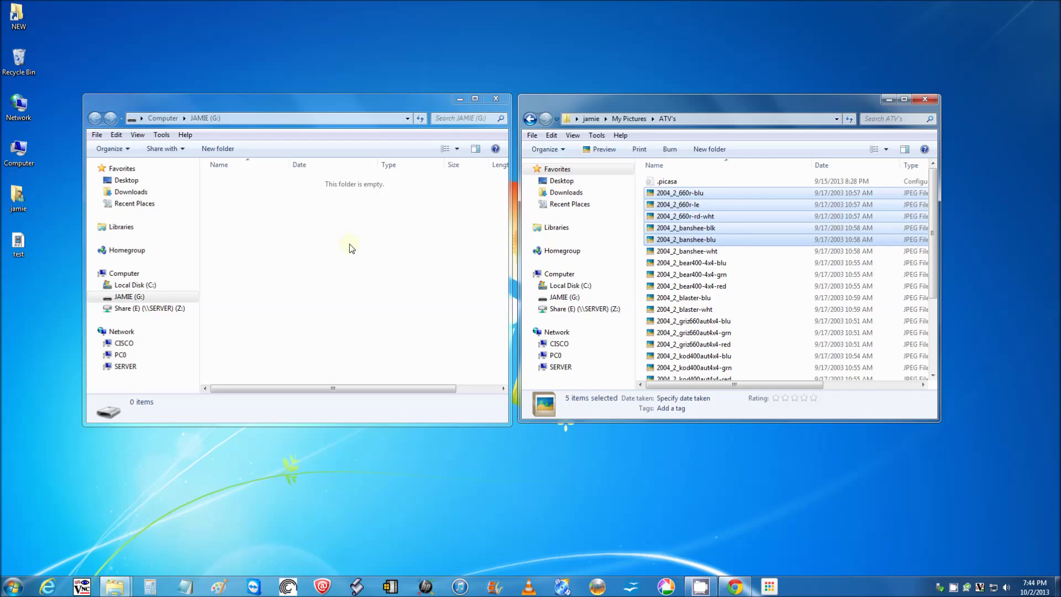
{"action": "right_click", "coordinate": [328, 247]}
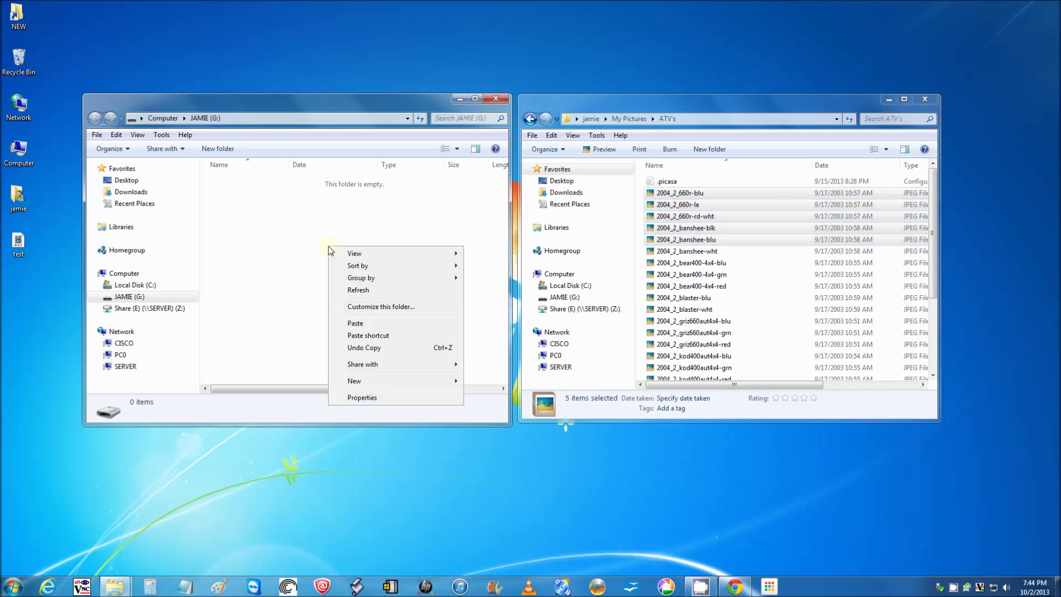
{"action": "left_click", "coordinate": [376, 321]}
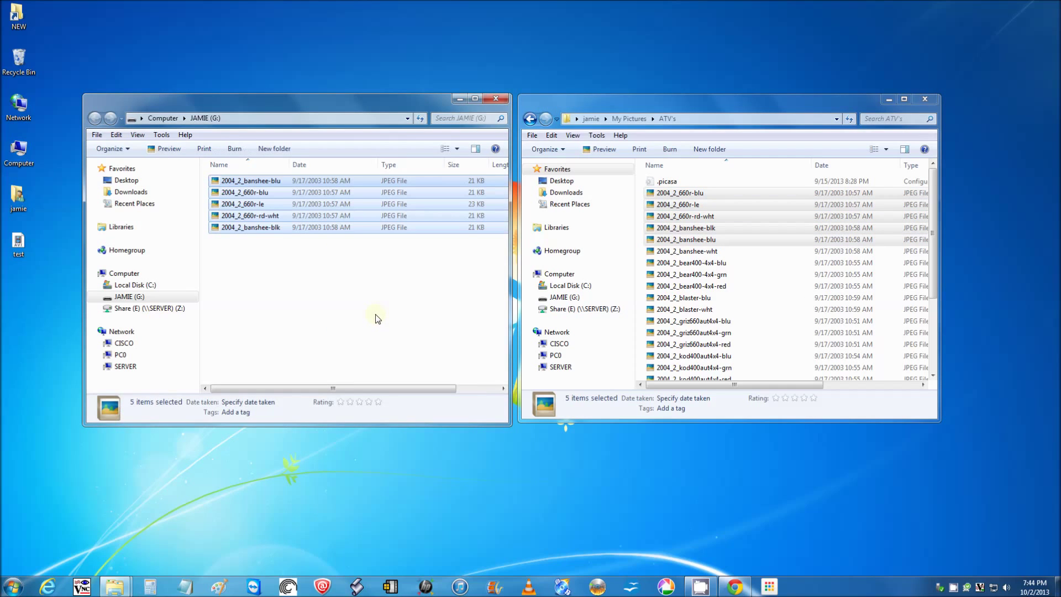
{"action": "left_click", "coordinate": [378, 319]}
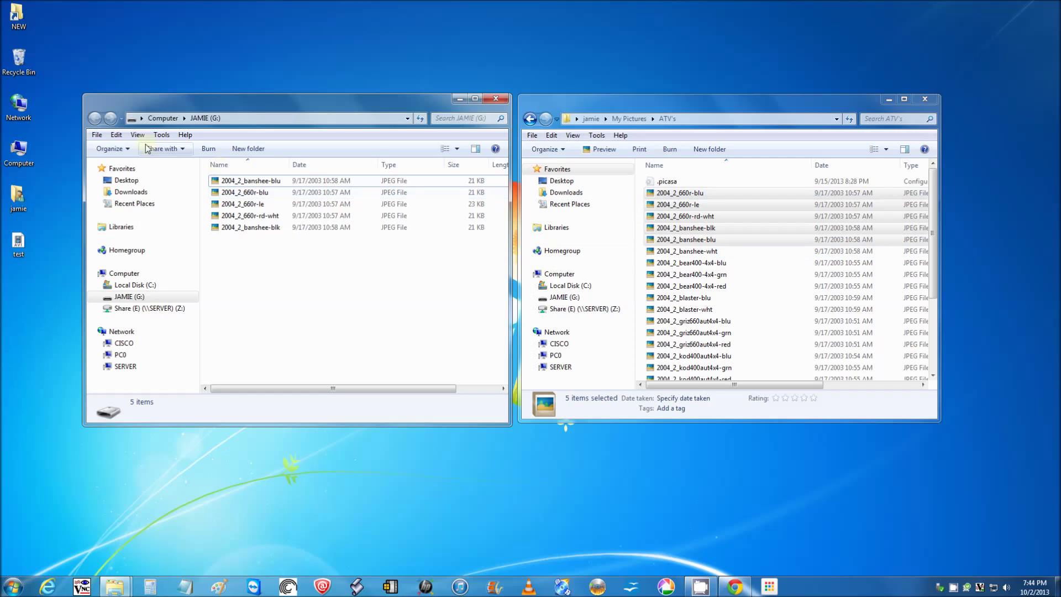
{"action": "left_click", "coordinate": [116, 138]}
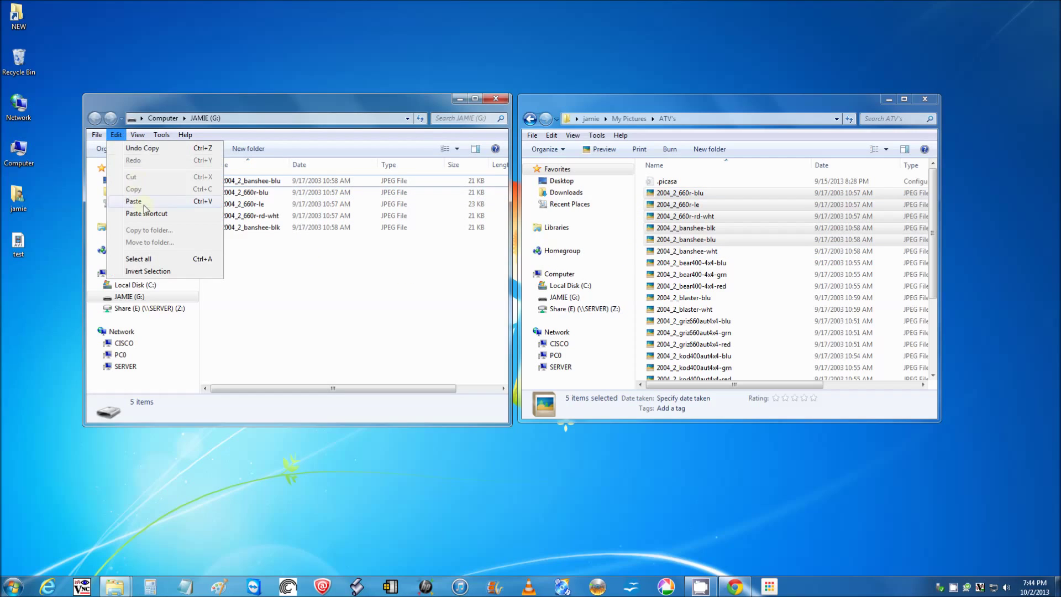
{"action": "left_click", "coordinate": [153, 257]}
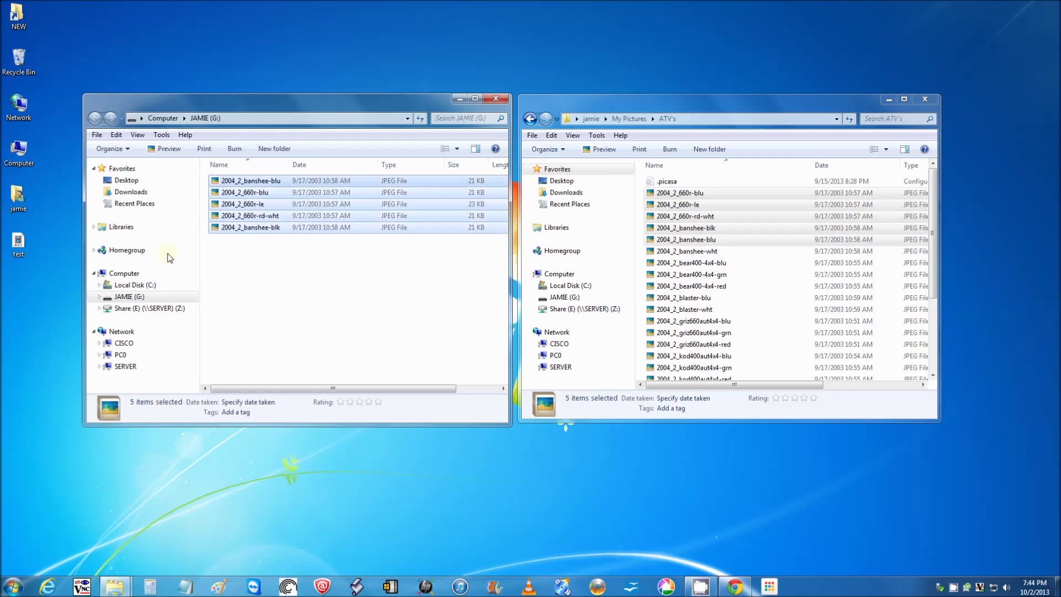
{"action": "right_click", "coordinate": [279, 207]}
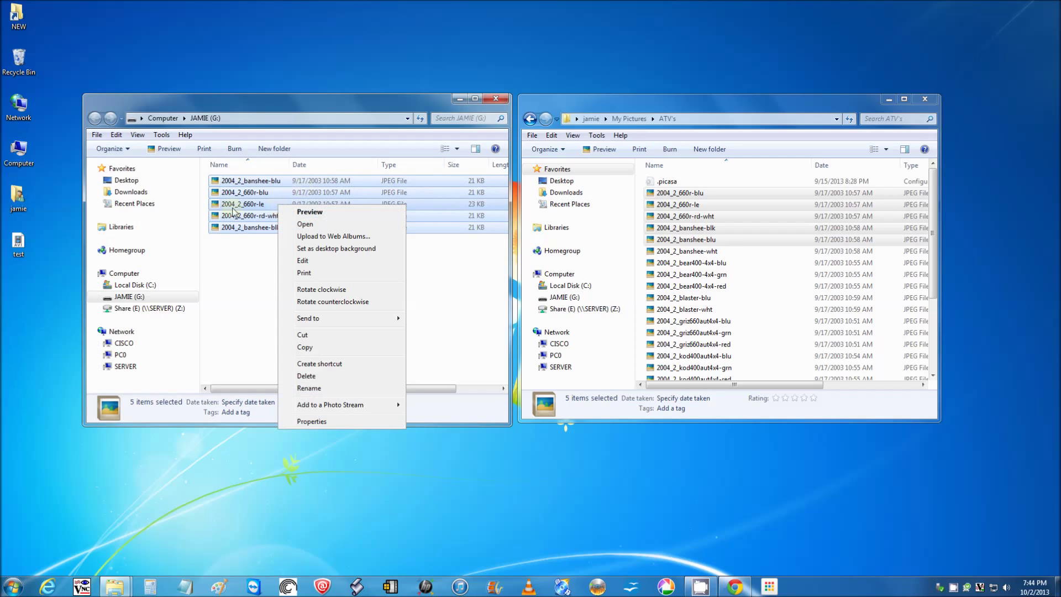
{"action": "right_click", "coordinate": [247, 201]}
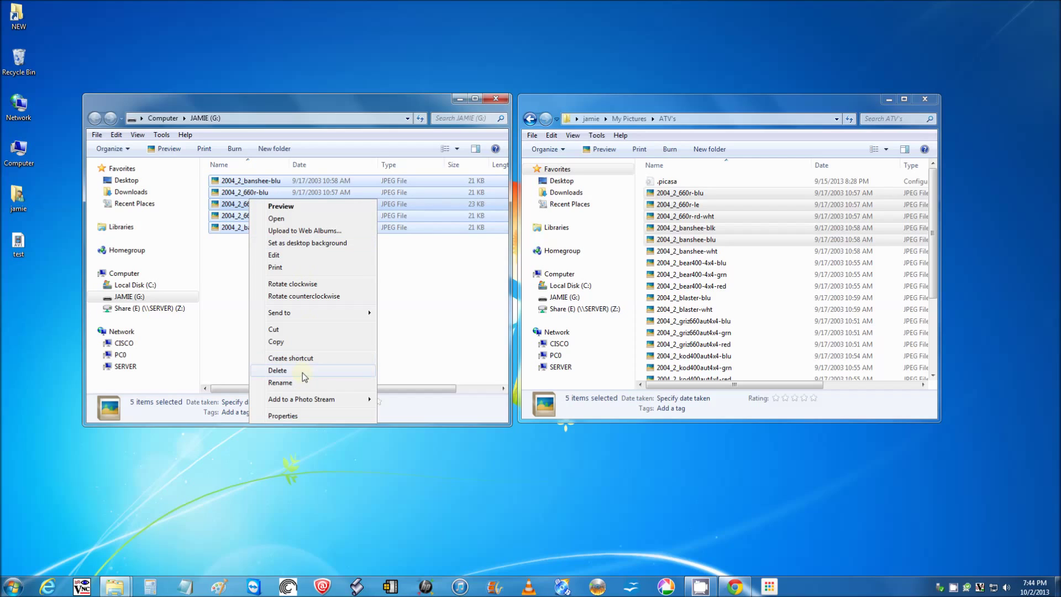
{"action": "left_click", "coordinate": [436, 325]}
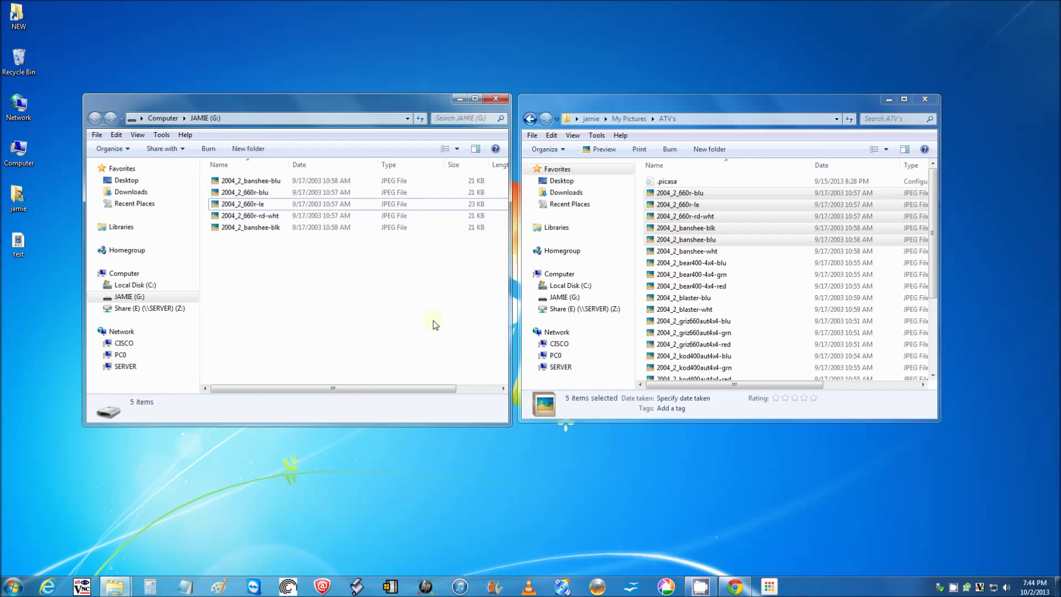
Select all the pictures on the removable drive (G:) and permanently delete them
{"action": "left_click", "coordinate": [117, 135]}
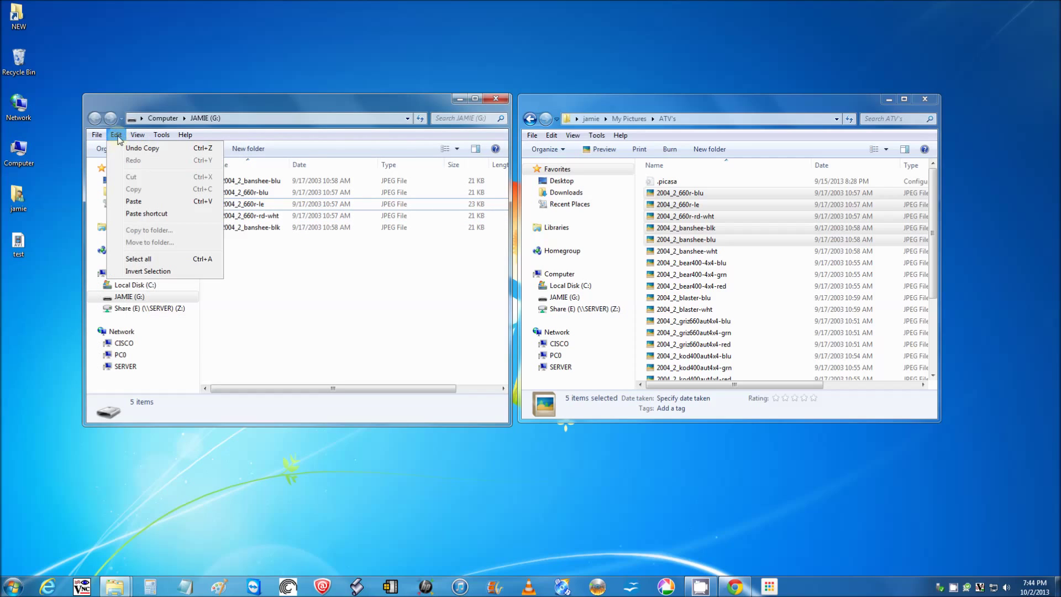
{"action": "left_click", "coordinate": [145, 259]}
{"action": "right_click", "coordinate": [263, 206]}
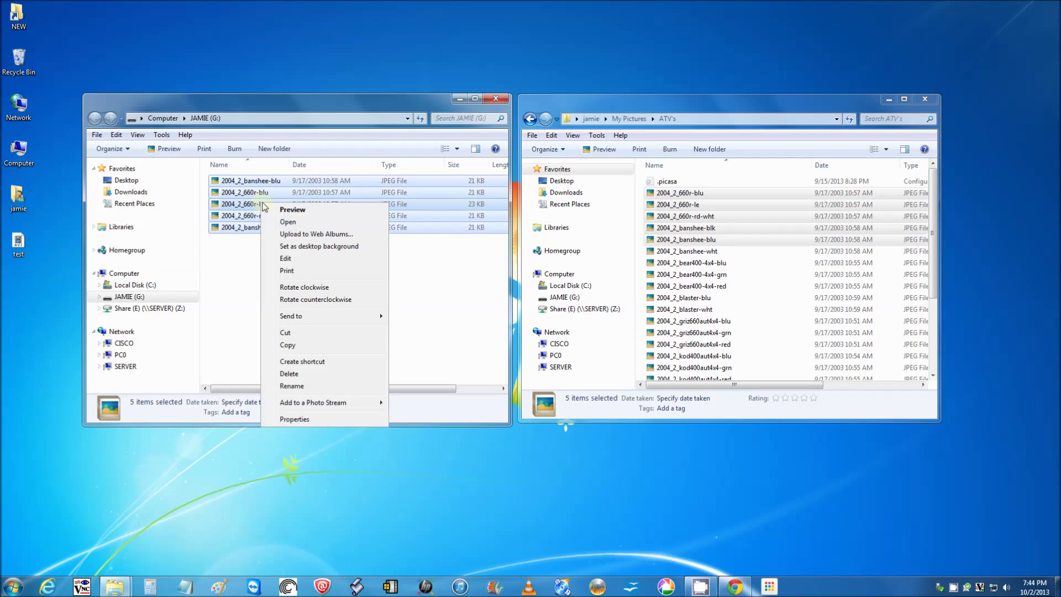
{"action": "left_click", "coordinate": [309, 373]}
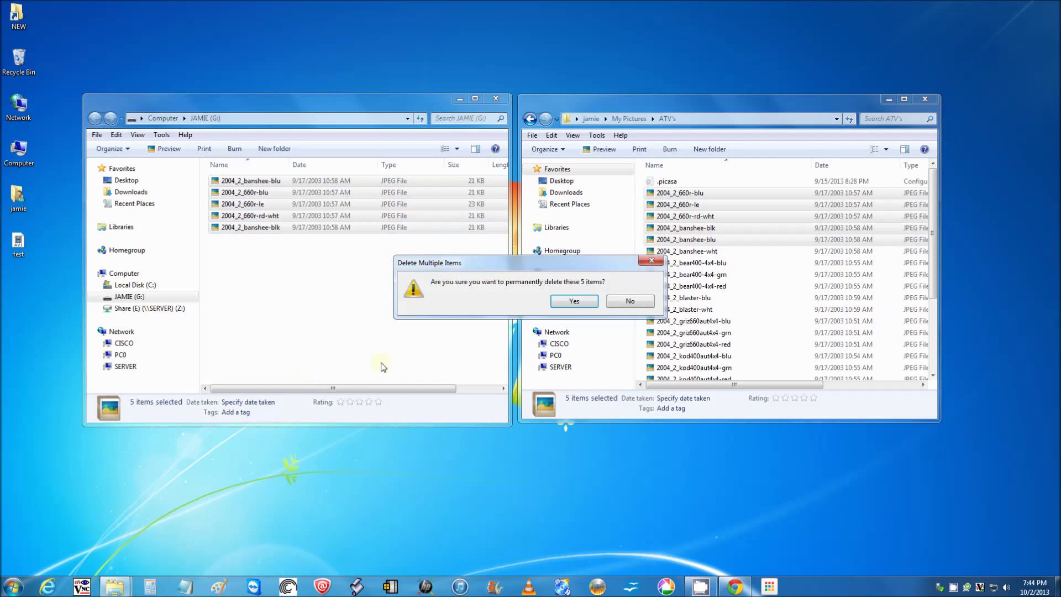
{"action": "left_click", "coordinate": [573, 303]}
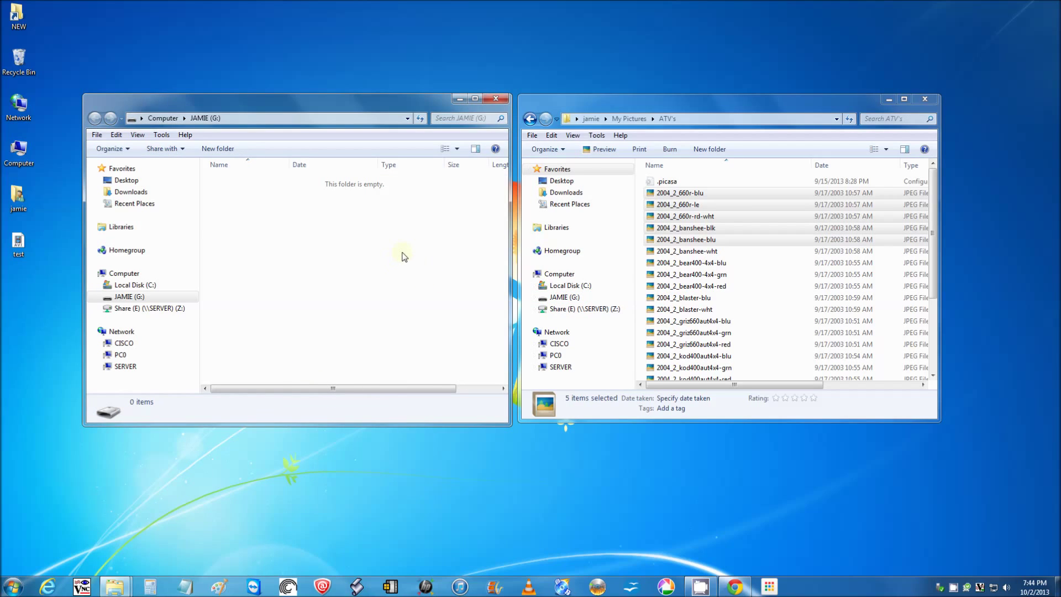
Go back from the ATV's folder to My Pictures, then leave and reopen My Pictures so that no folder is selected
{"action": "left_click", "coordinate": [116, 135]}
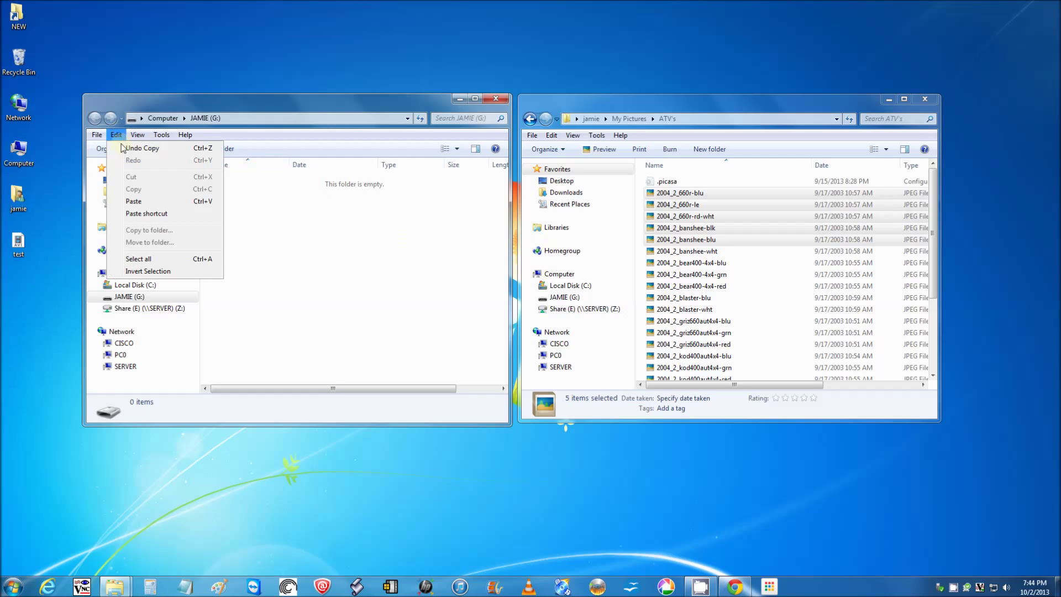
{"action": "left_click", "coordinate": [517, 288]}
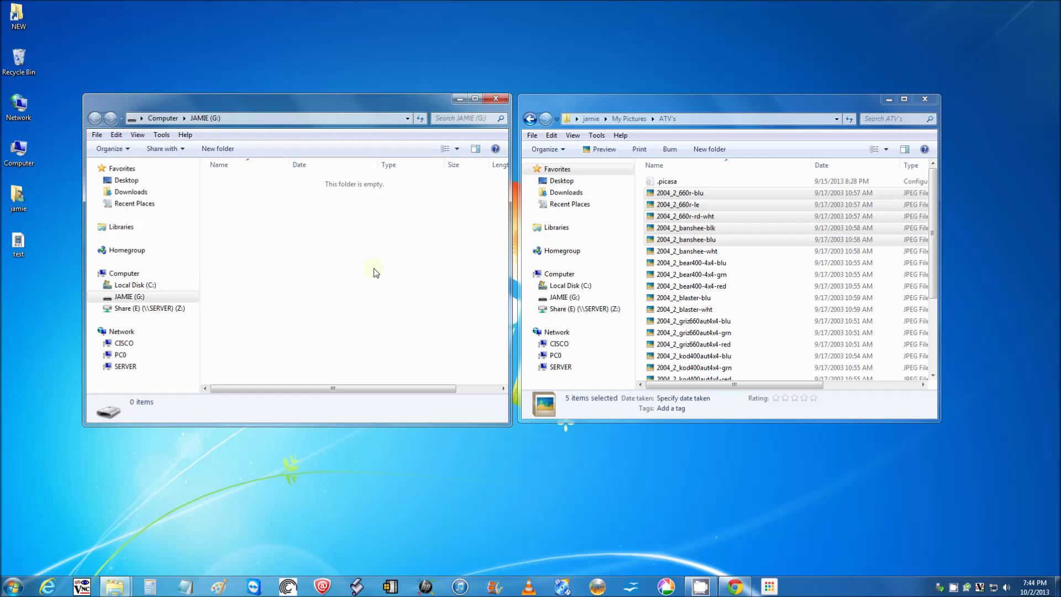
{"action": "left_click", "coordinate": [530, 118]}
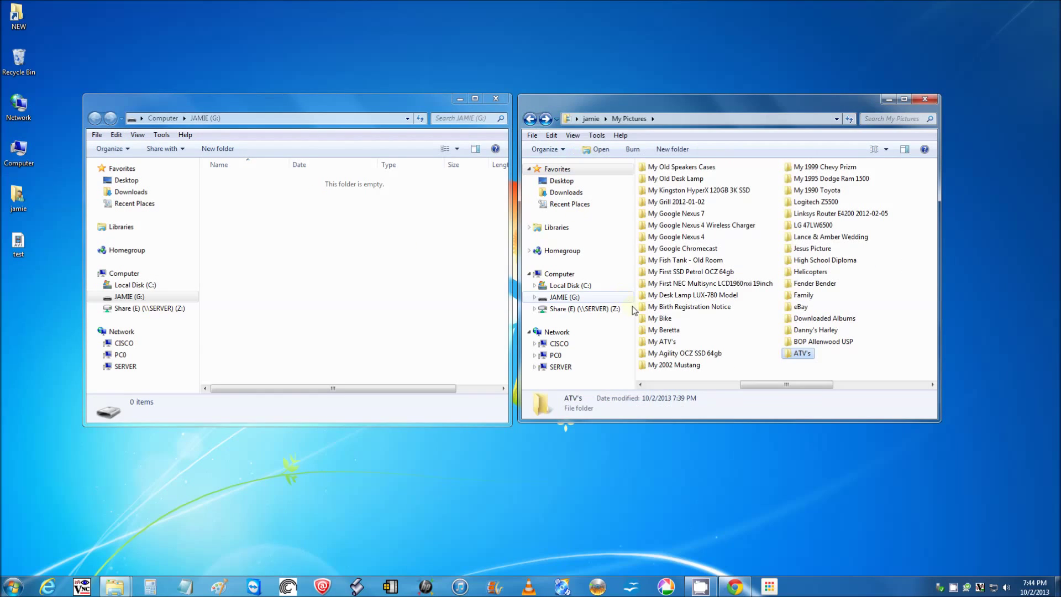
{"action": "left_click_drag", "start_coordinate": [792, 384], "coordinate": [649, 387]}
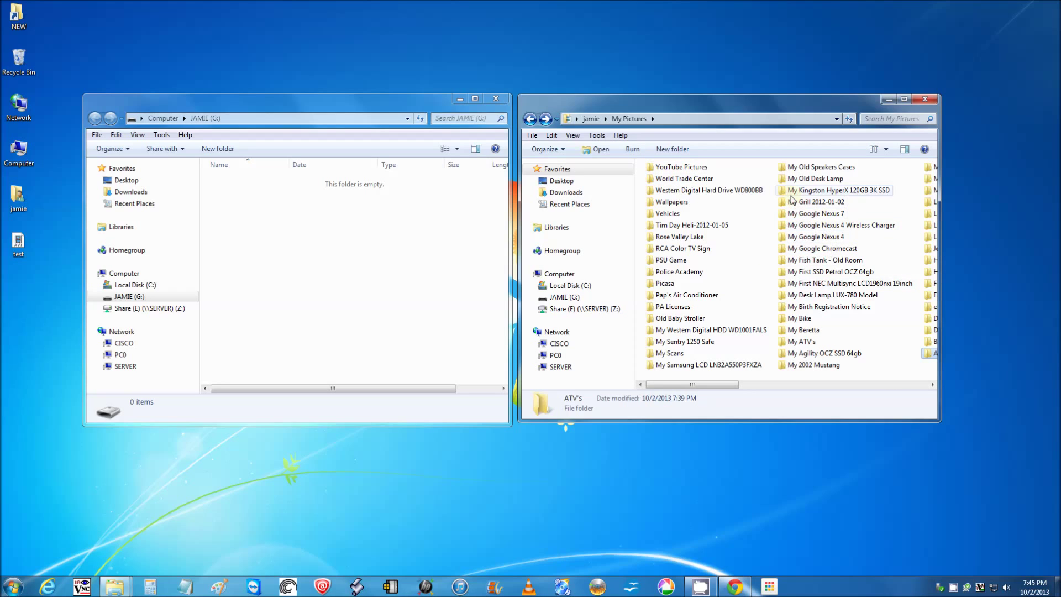
{"action": "left_click", "coordinate": [793, 226]}
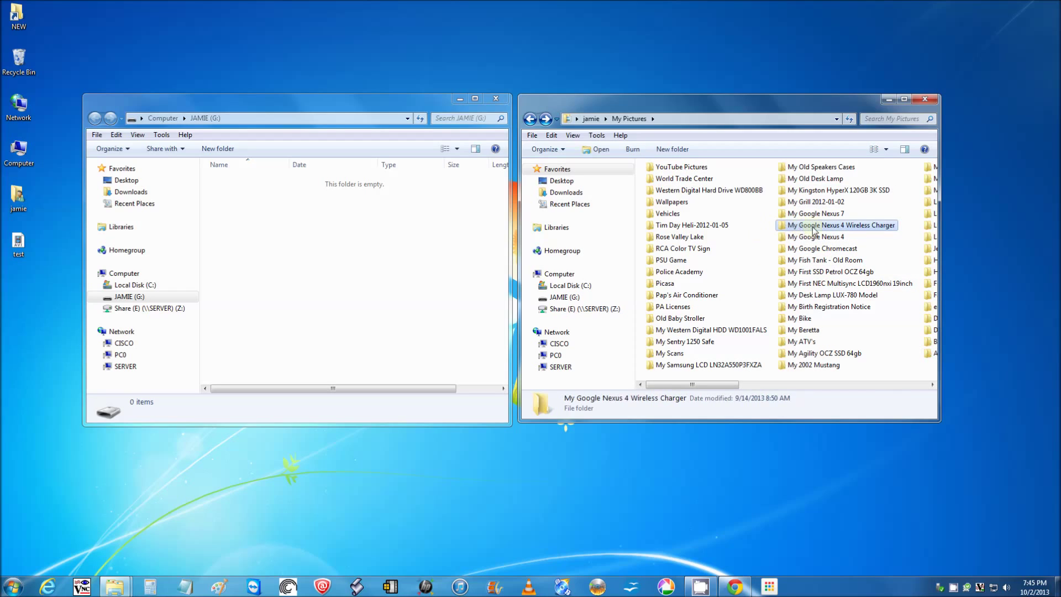
{"action": "right_click", "coordinate": [812, 226]}
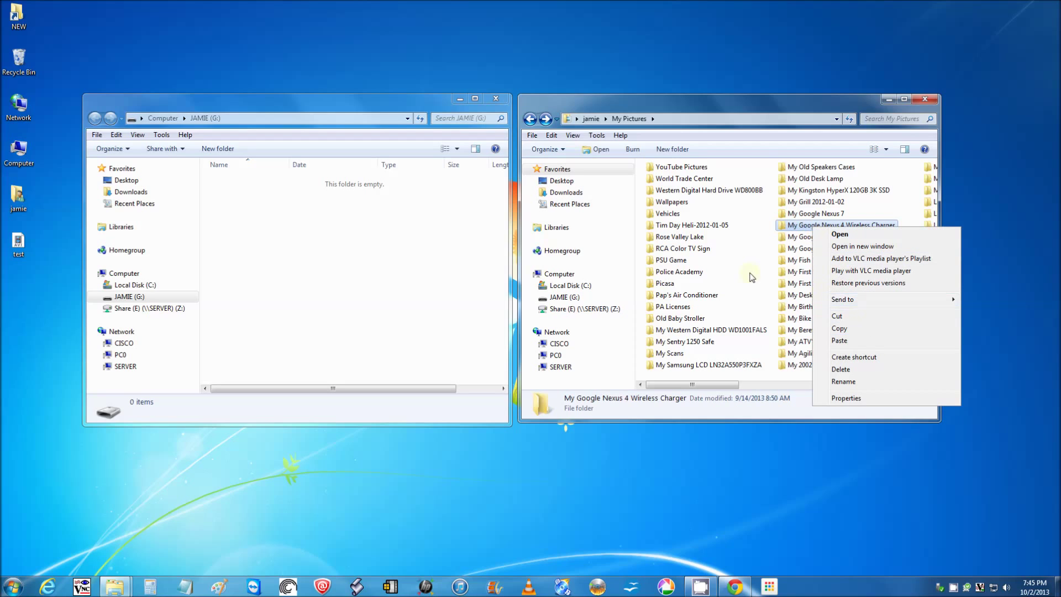
{"action": "left_click", "coordinate": [784, 385]}
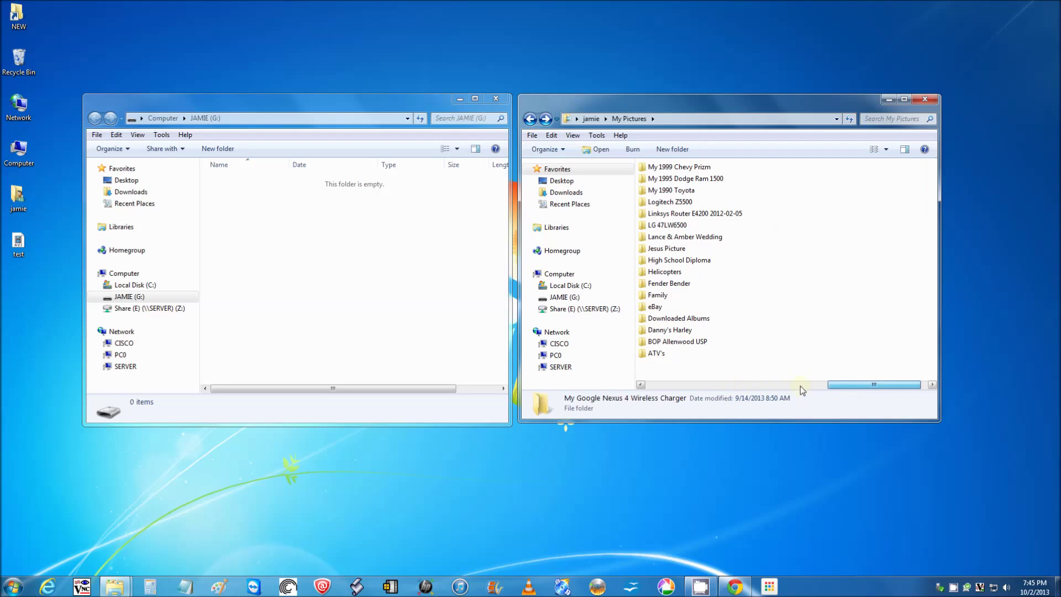
{"action": "scroll", "coordinate": [800, 386], "scroll_direction": "left", "scroll_amount": 5}
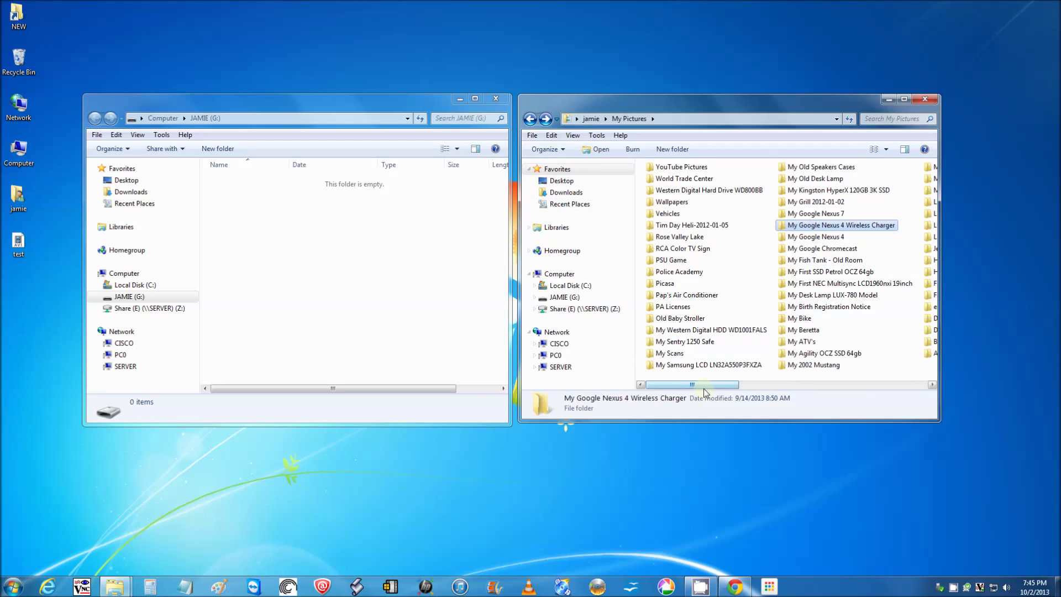
{"action": "left_click", "coordinate": [530, 120]}
{"action": "double_click", "coordinate": [703, 304]}
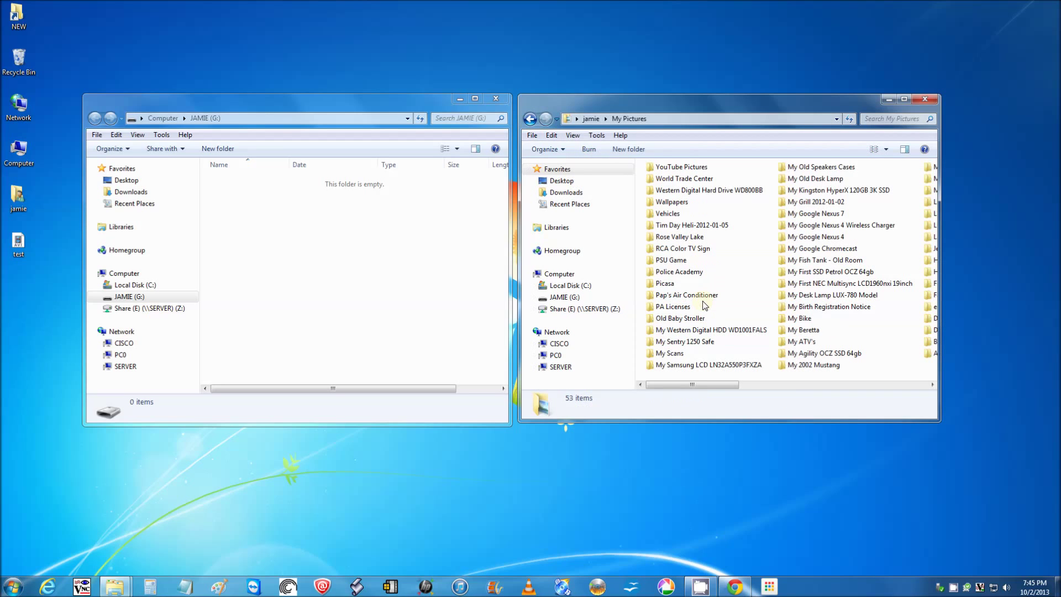
Select all the folders in My Pictures
{"action": "left_click_drag", "start_coordinate": [725, 384], "coordinate": [640, 382]}
{"action": "left_click", "coordinate": [557, 146]}
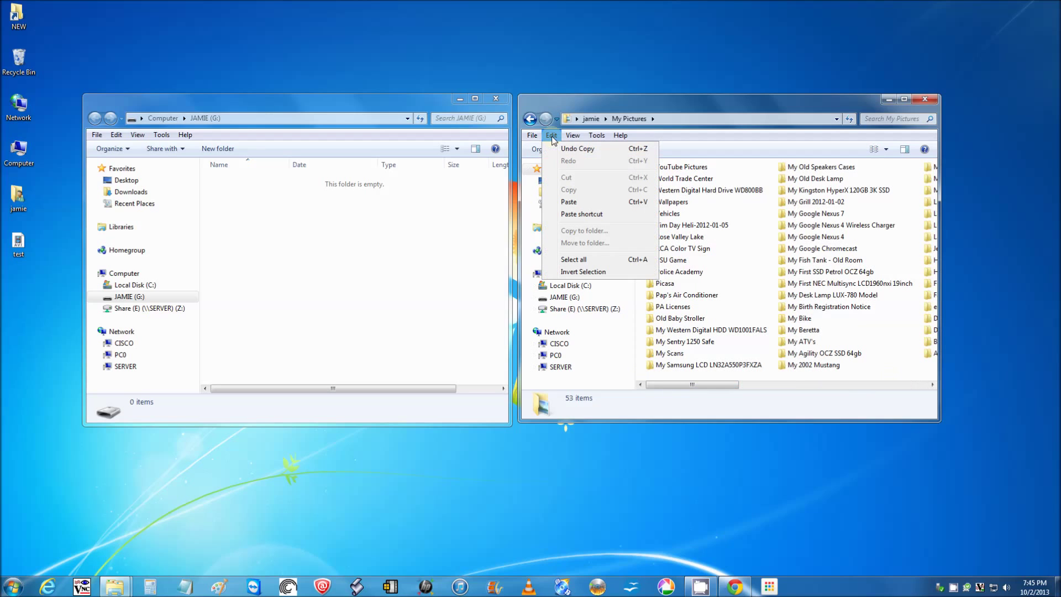
{"action": "left_click", "coordinate": [583, 258]}
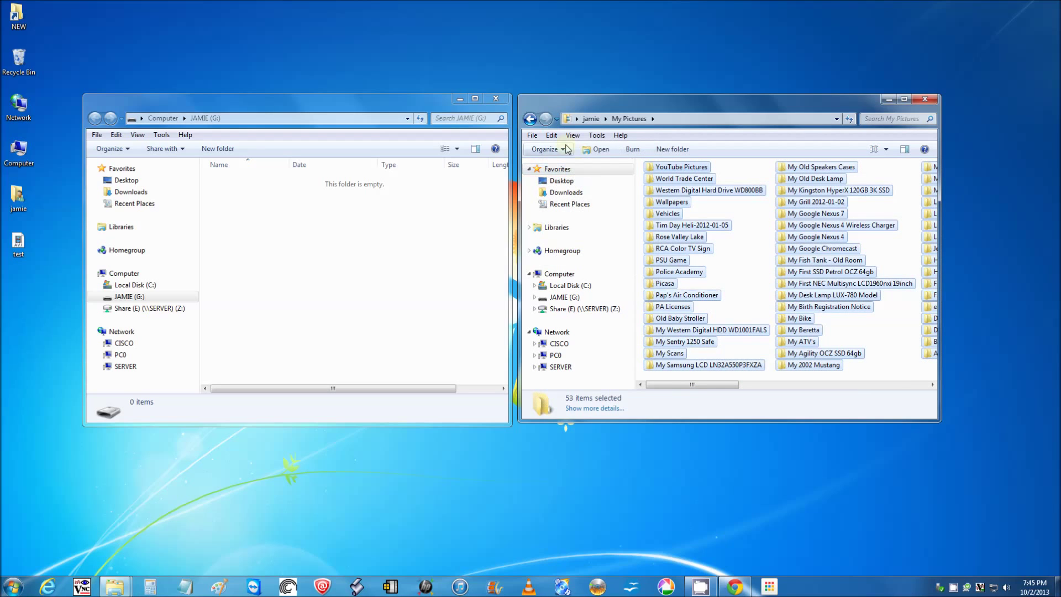
View the Copy command for the selected folders and the Paste command for the removable drive (G:) without running either
{"action": "left_click", "coordinate": [551, 135]}
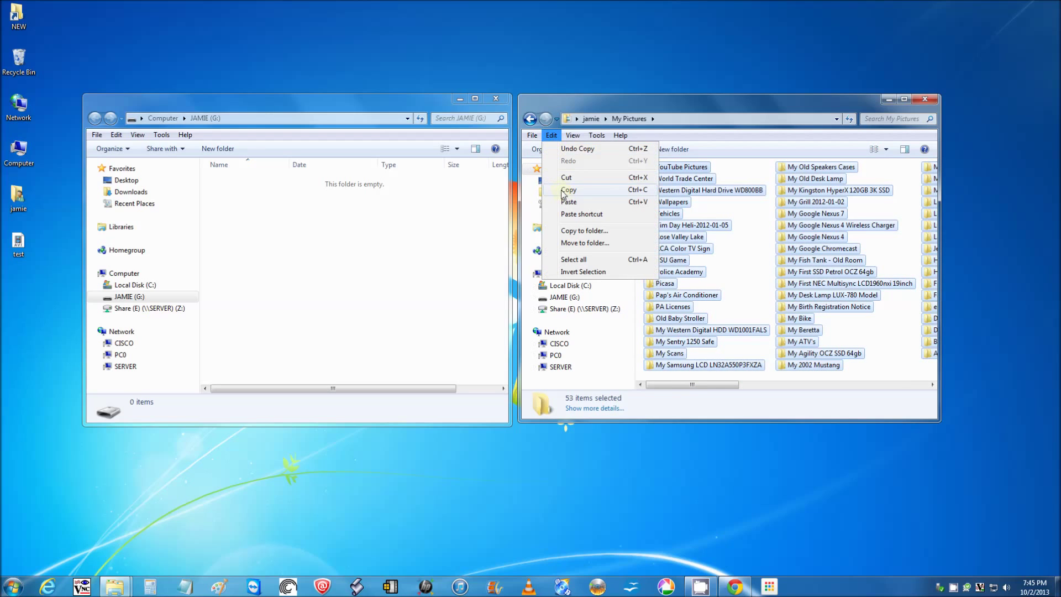
{"action": "left_click", "coordinate": [307, 249]}
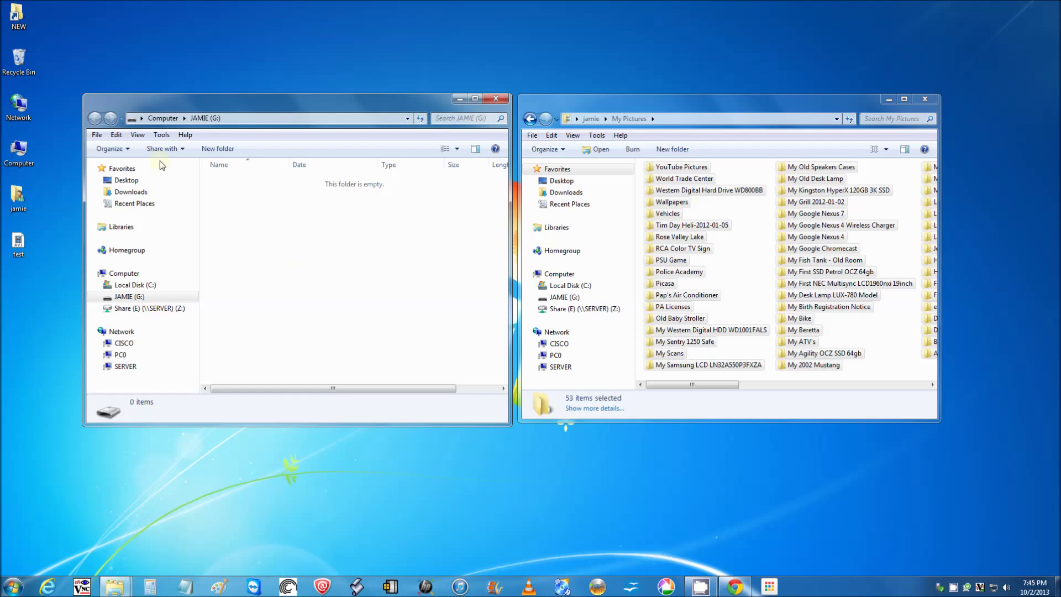
{"action": "left_click", "coordinate": [116, 134]}
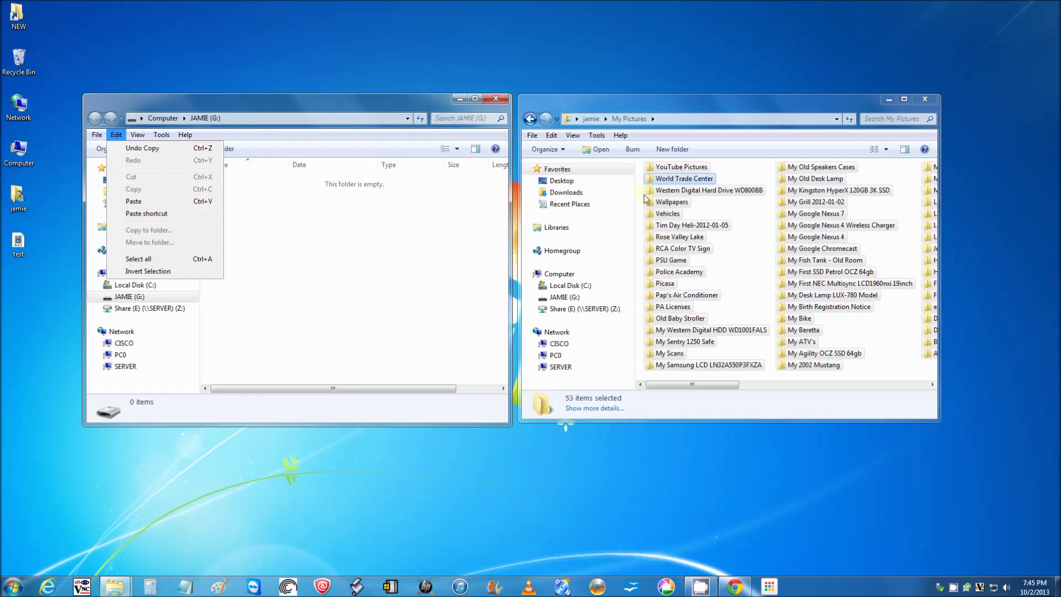
{"action": "left_click", "coordinate": [395, 105]}
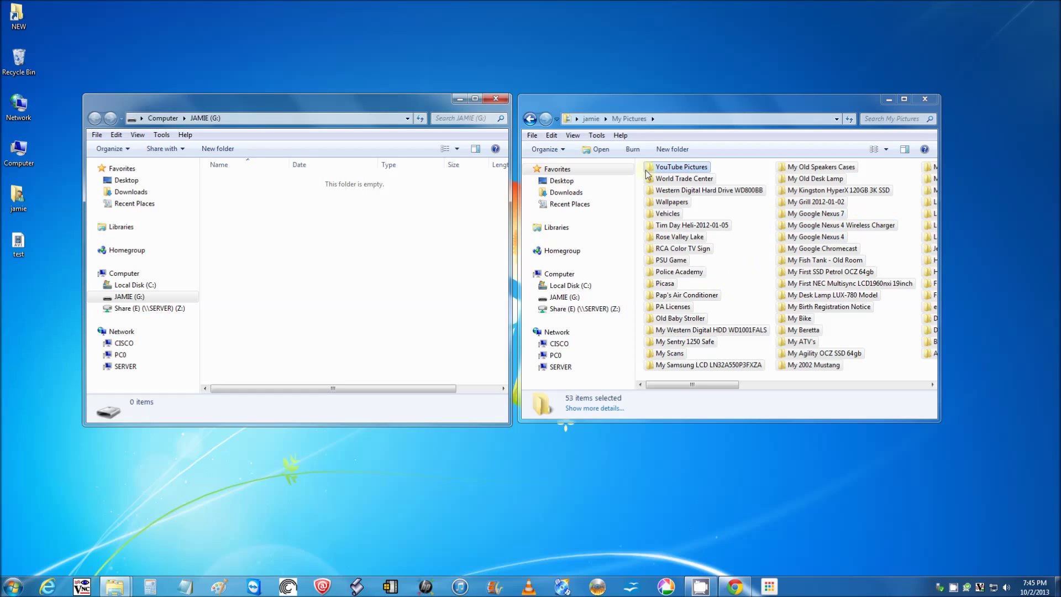
Go back to the user folder, check the size of My Pictures in its properties, and clear the selection
{"action": "left_click", "coordinate": [530, 119]}
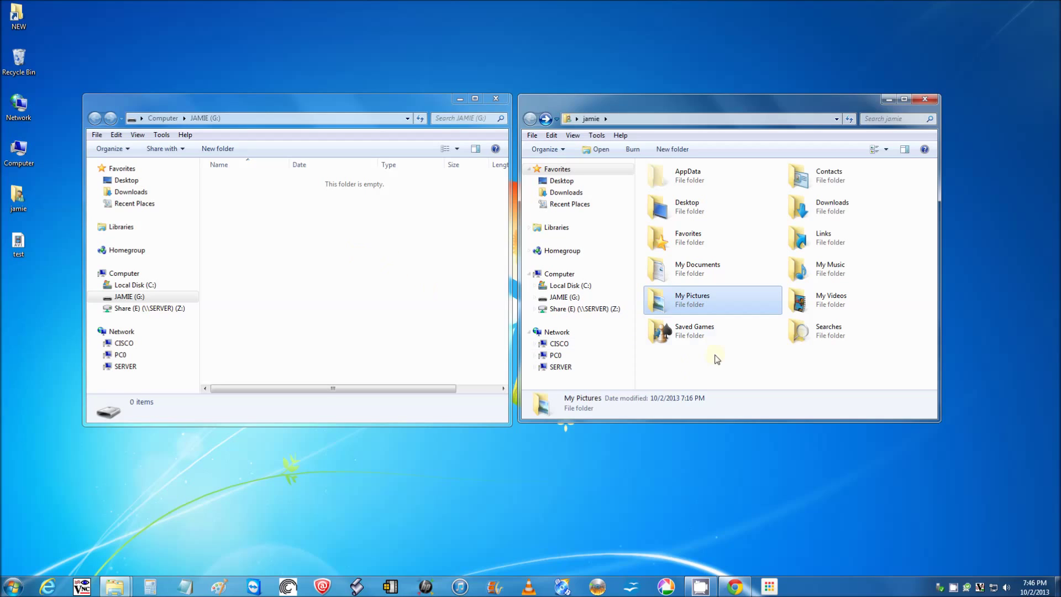
{"action": "right_click", "coordinate": [708, 297]}
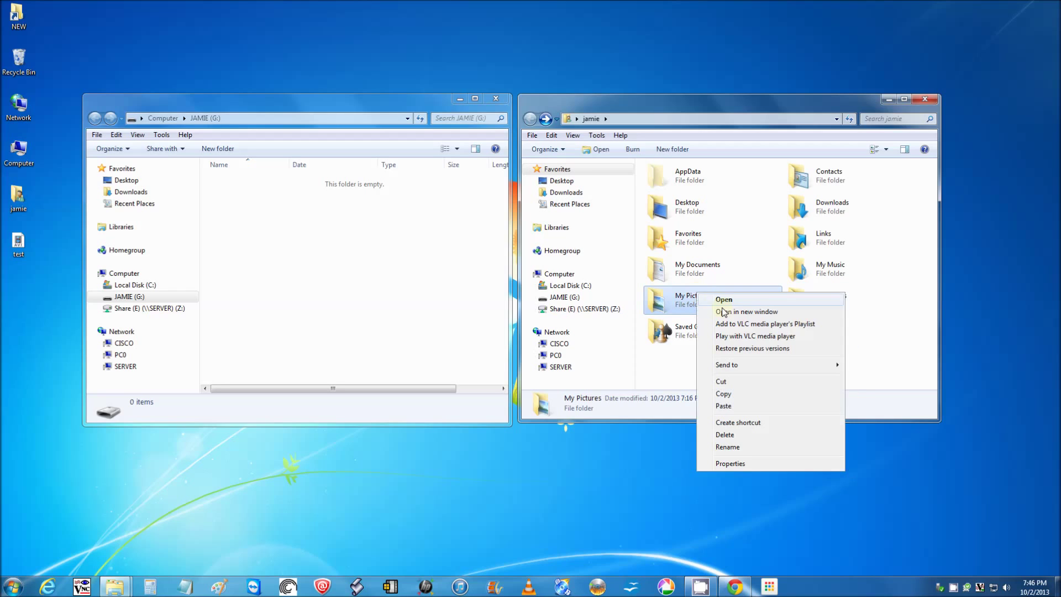
{"action": "left_click", "coordinate": [745, 468]}
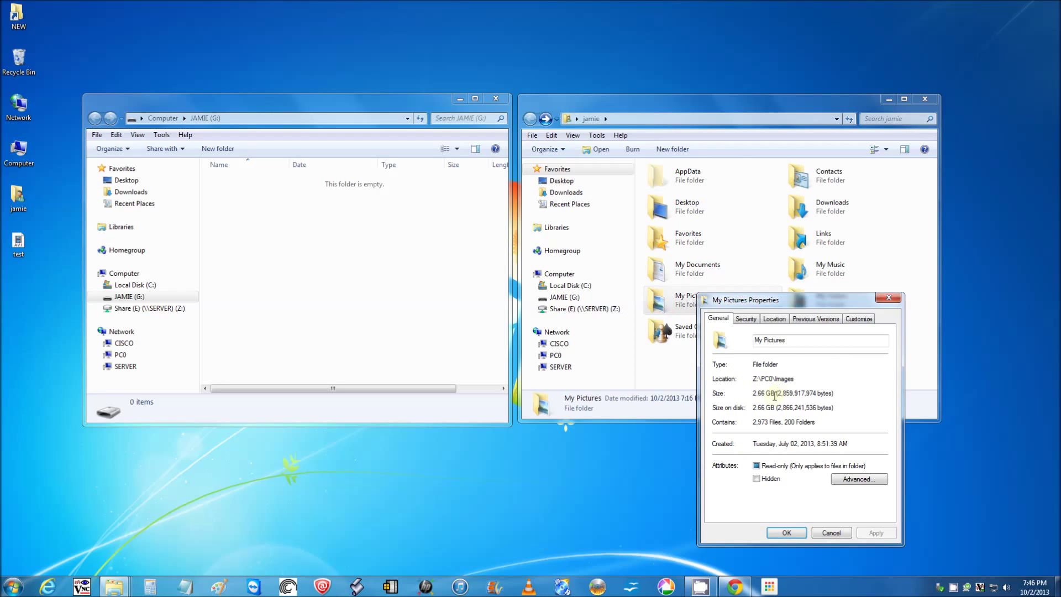
{"action": "left_click", "coordinate": [888, 299]}
{"action": "left_click", "coordinate": [762, 375]}
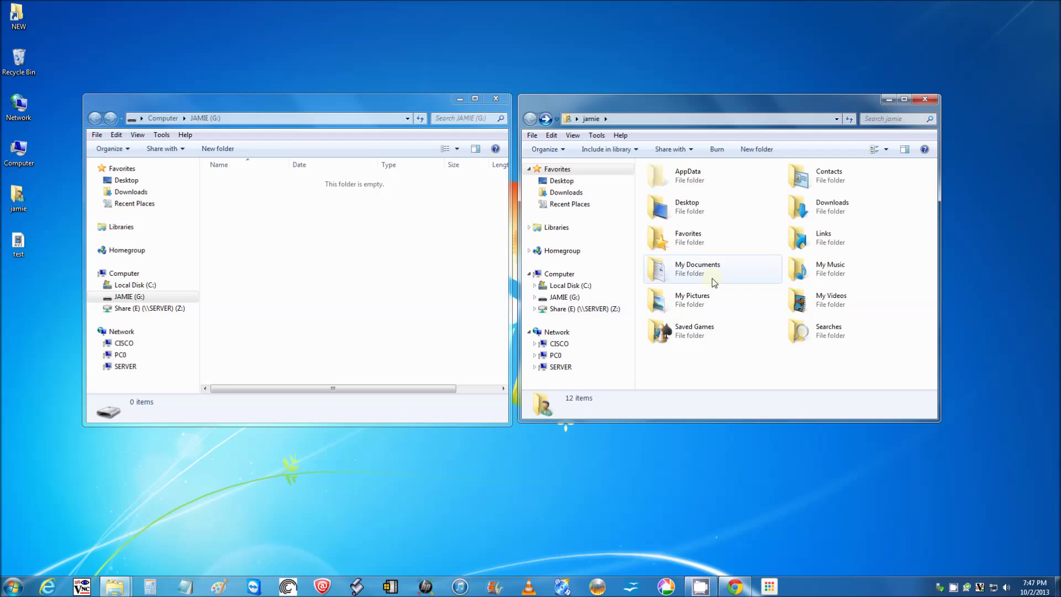
View the contents of My Documents, return to the user folder and look at the commands available for My Documents
{"action": "double_click", "coordinate": [698, 271]}
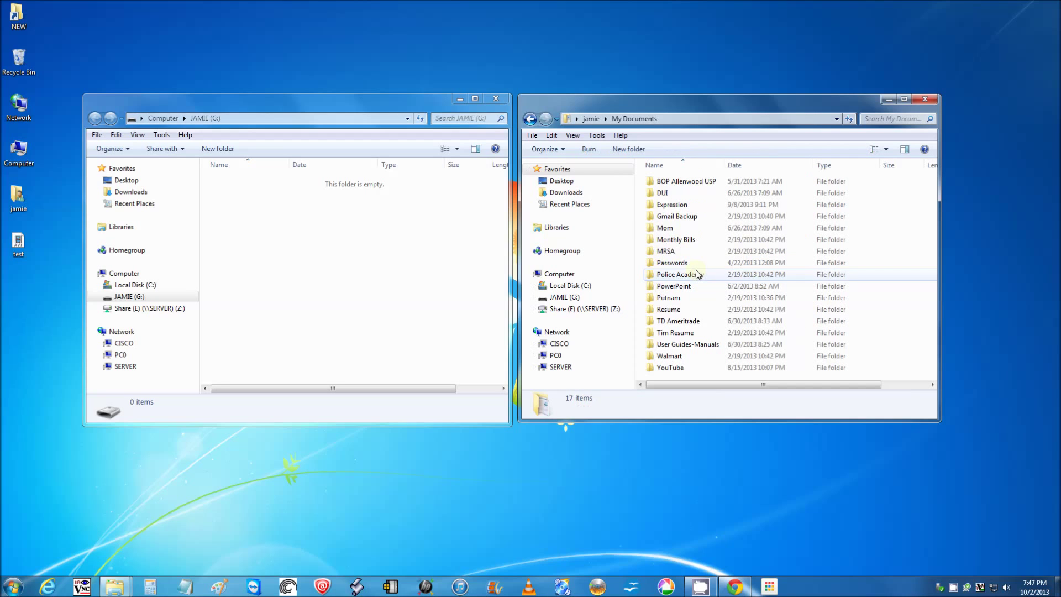
{"action": "left_click", "coordinate": [529, 119]}
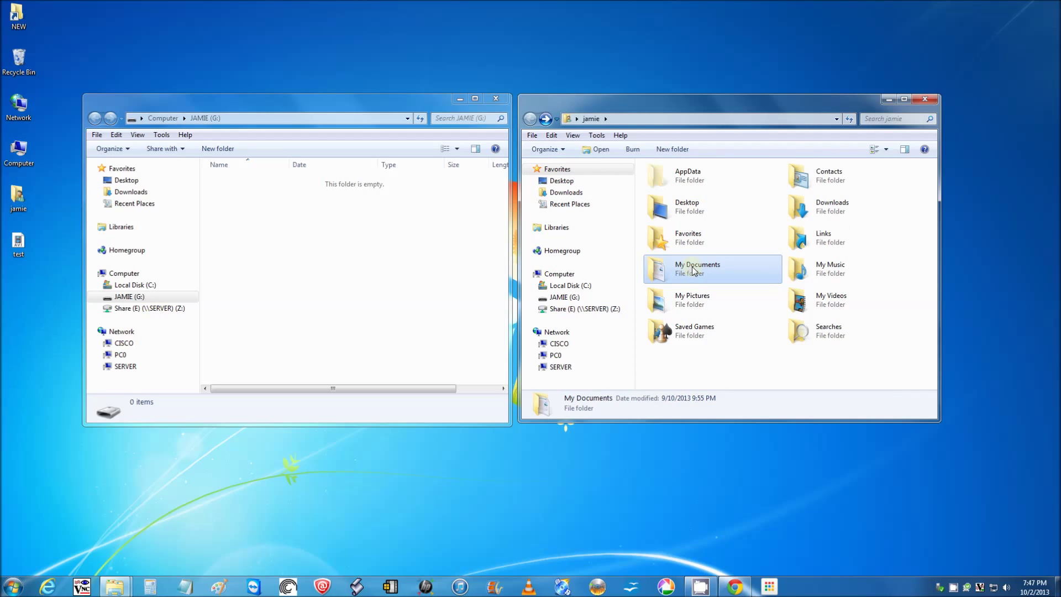
{"action": "right_click", "coordinate": [691, 266]}
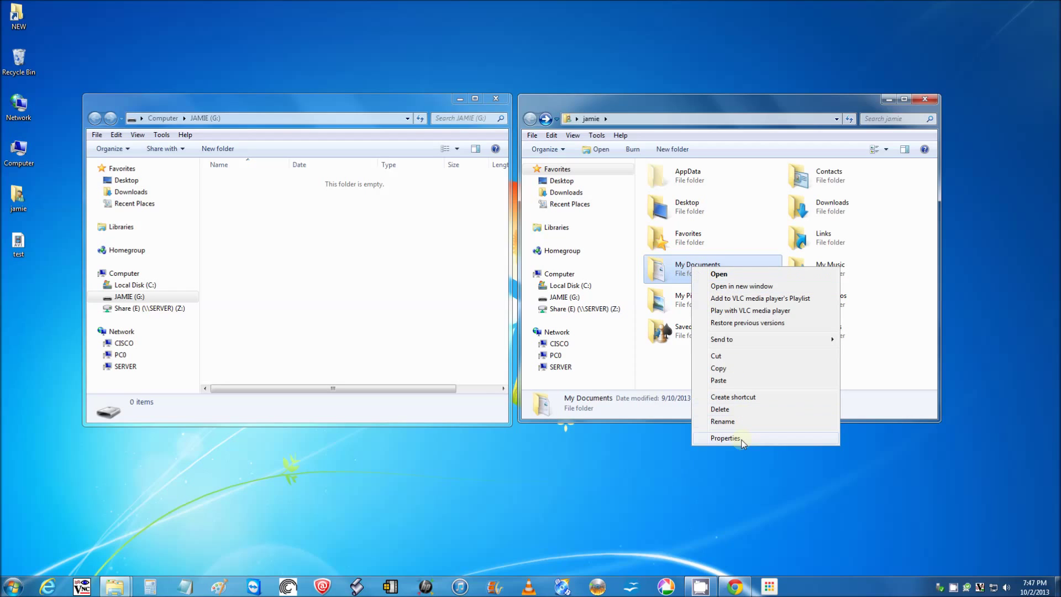
{"action": "left_click", "coordinate": [390, 253]}
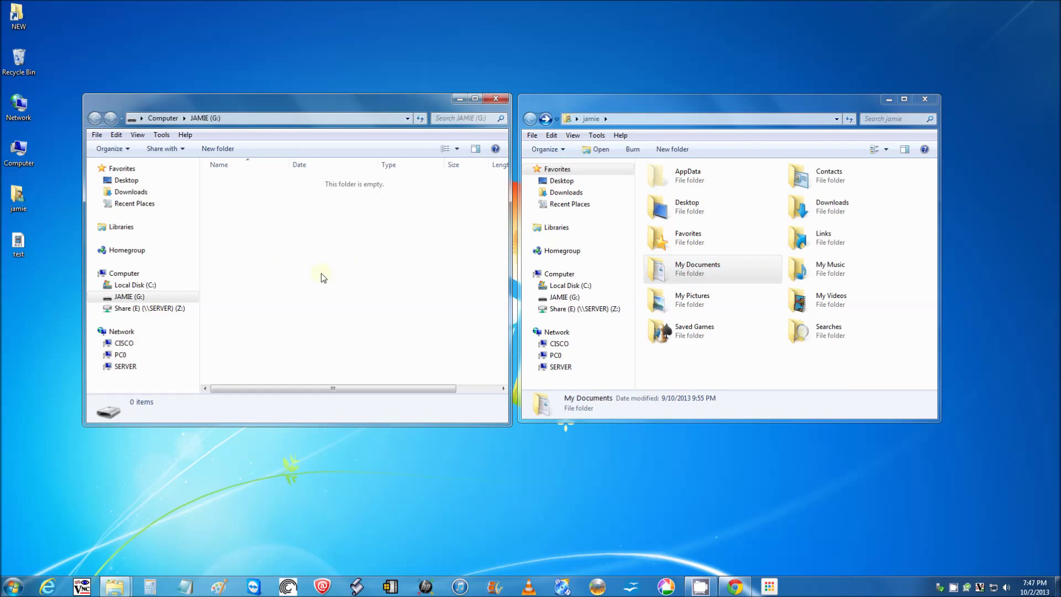
Look at the commands available in the empty removable drive (G:), dismiss them and reselect My Documents in the user folder
{"action": "right_click", "coordinate": [325, 257]}
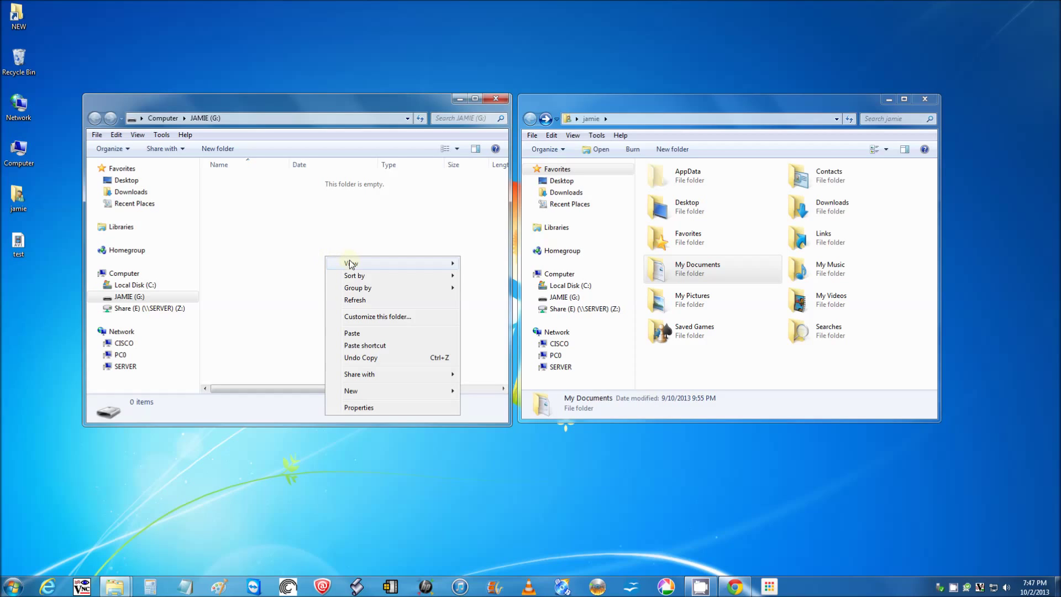
{"action": "left_click", "coordinate": [347, 230]}
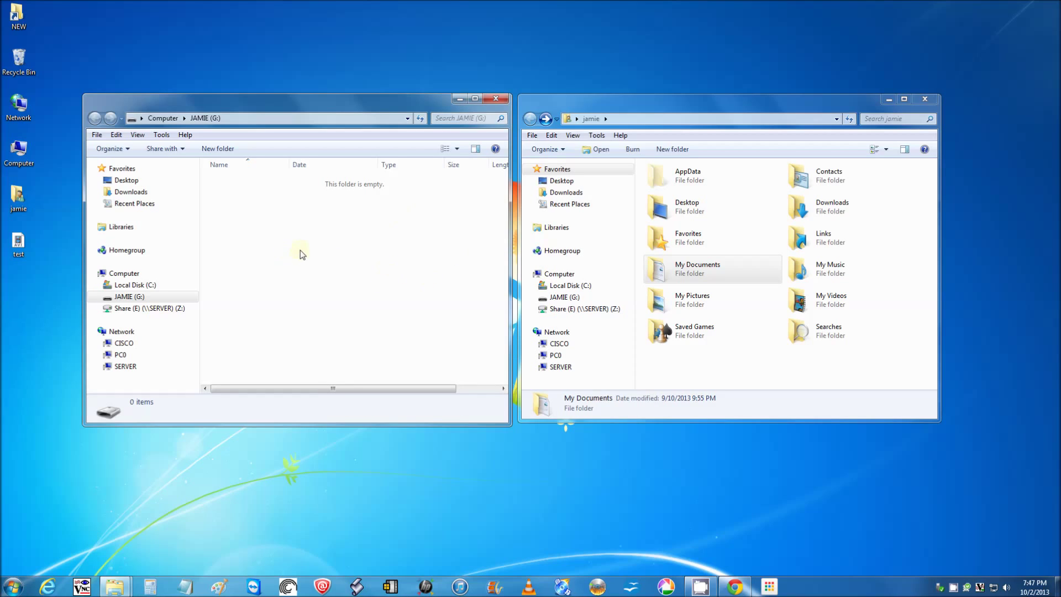
{"action": "left_click", "coordinate": [711, 276]}
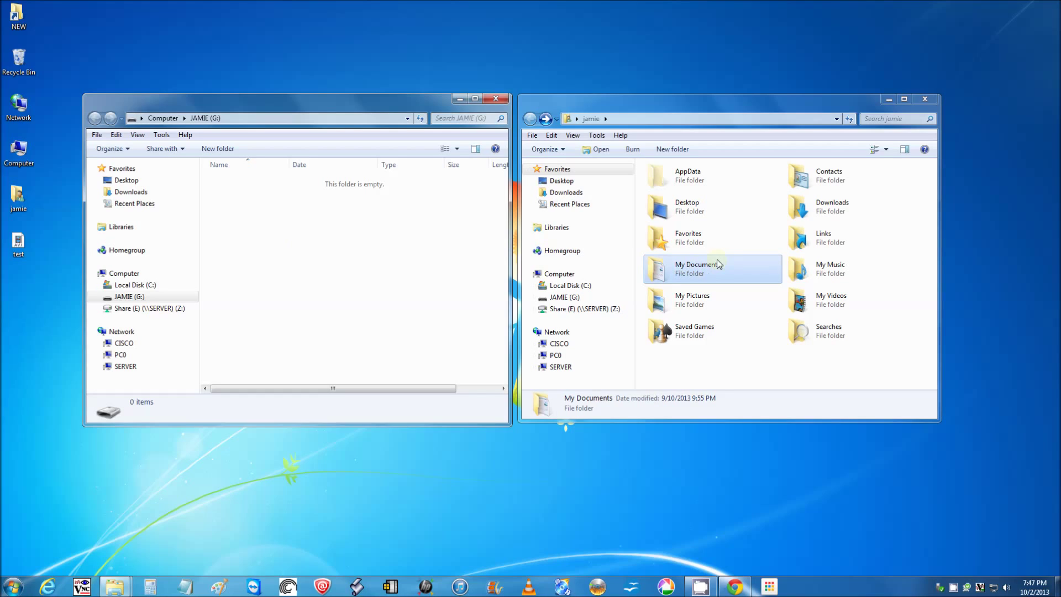
{"action": "left_click", "coordinate": [360, 245]}
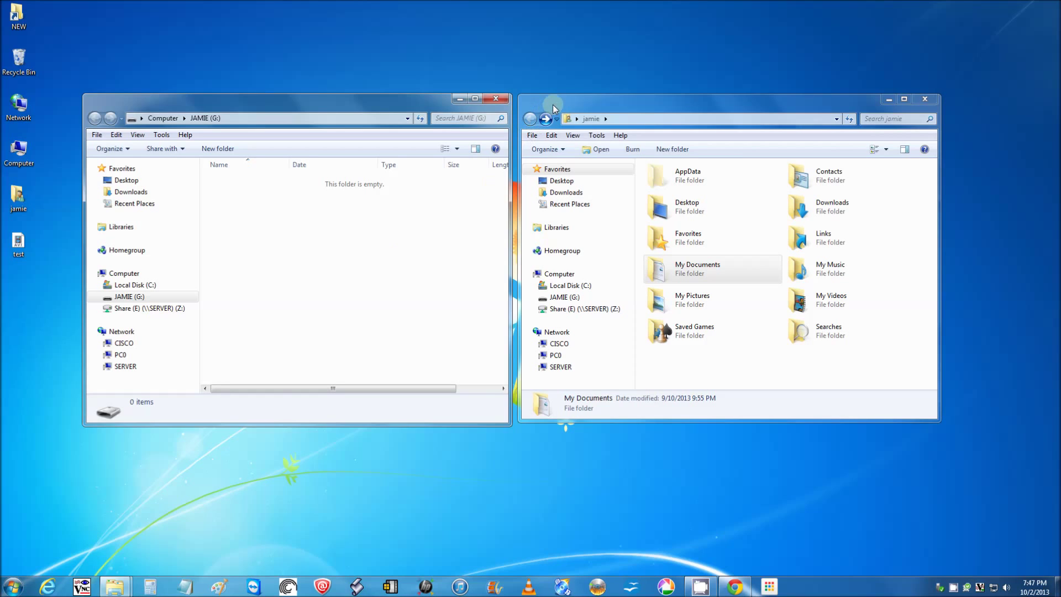
Close both the removable drive (G:) window and the user folder window
{"action": "left_click_drag", "start_coordinate": [553, 105], "coordinate": [562, 101]}
{"action": "left_click_drag", "start_coordinate": [434, 101], "coordinate": [445, 99]}
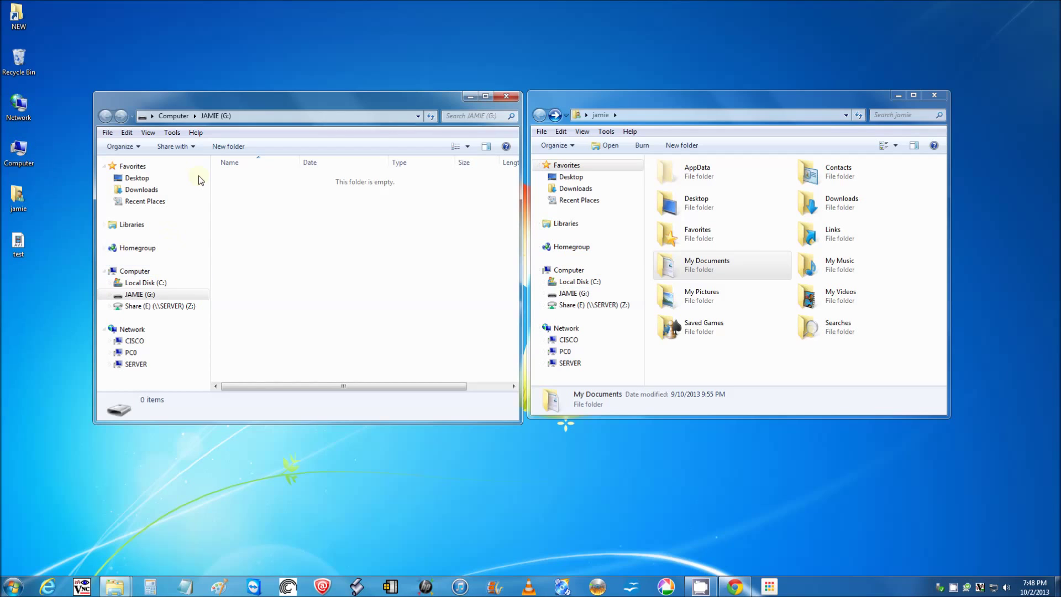
{"action": "left_click", "coordinate": [506, 96]}
{"action": "left_click", "coordinate": [934, 95]}
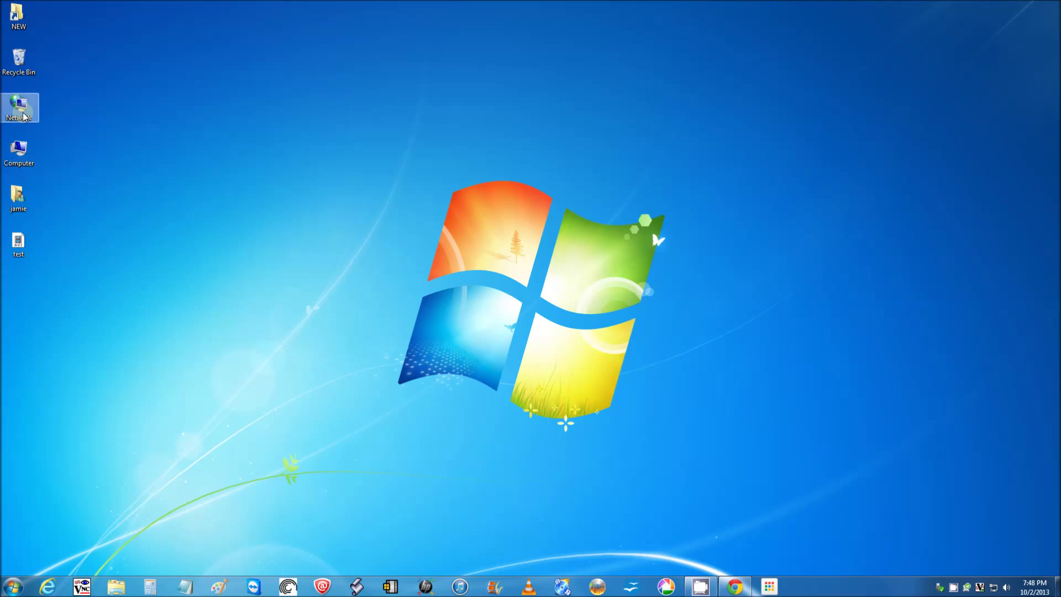
Check the removable drive (G:) in Computer and close it, eject the mass storage device and dismiss the safe-removal notification
{"action": "double_click", "coordinate": [22, 160]}
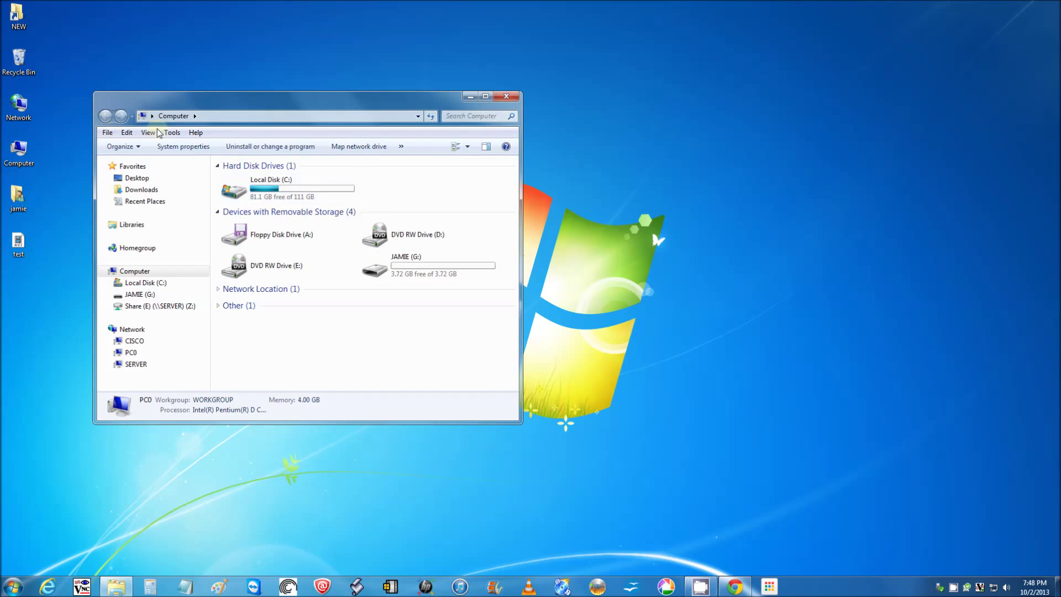
{"action": "left_click", "coordinate": [506, 97]}
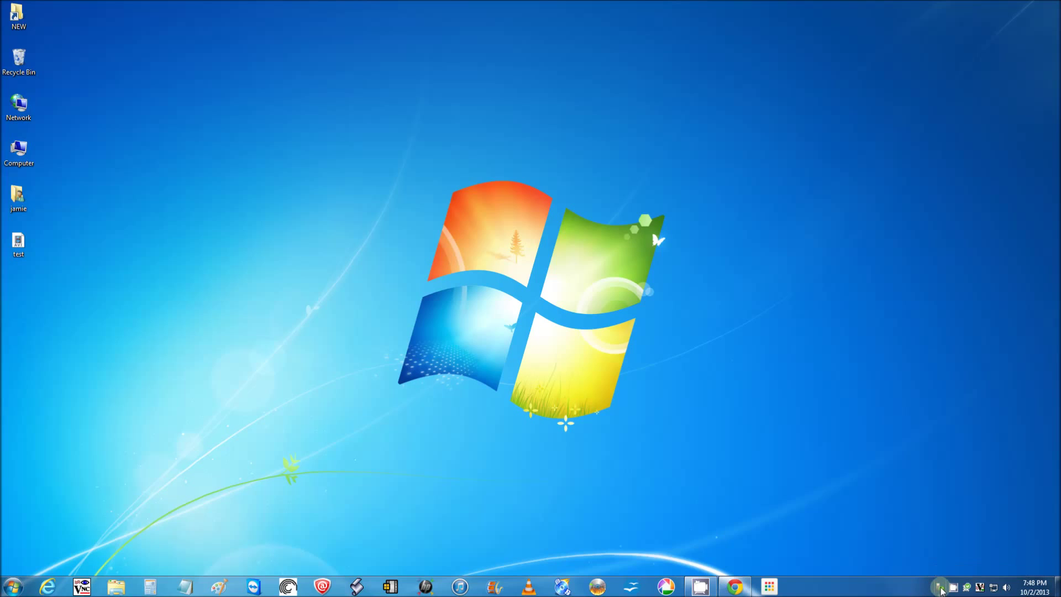
{"action": "left_click", "coordinate": [941, 589]}
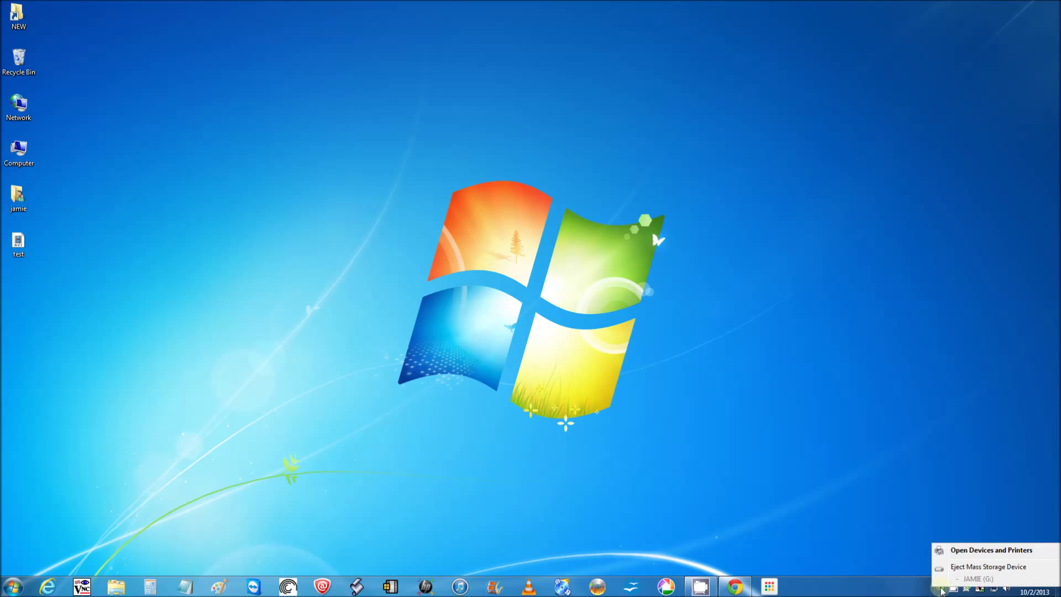
{"action": "left_click", "coordinate": [979, 568]}
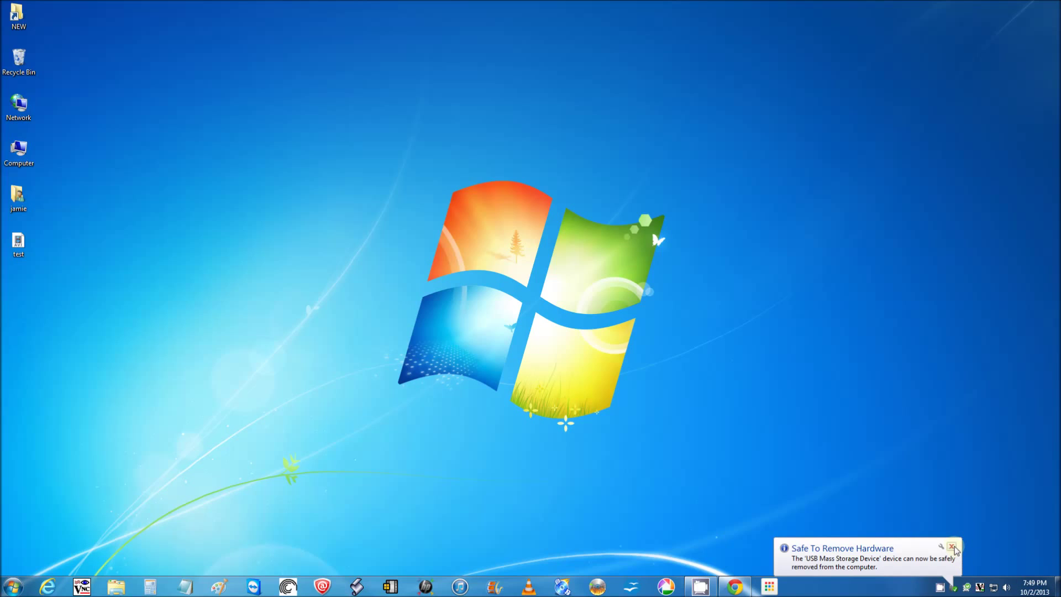
{"action": "left_click", "coordinate": [952, 548]}
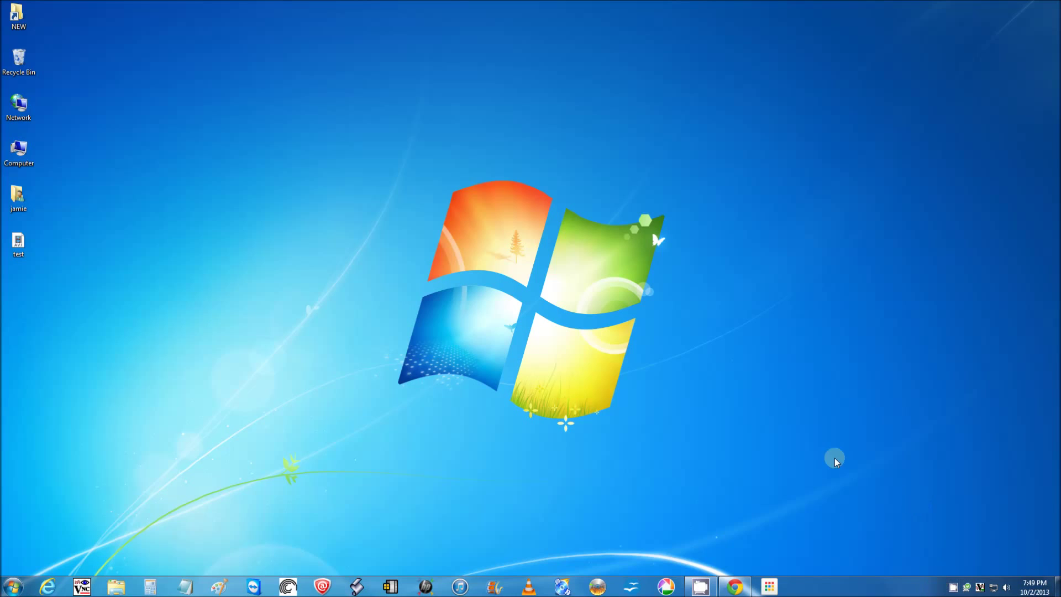
Reopen Computer to check whether drive (G:) is still listed under removable storage, and close the window
{"action": "double_click", "coordinate": [19, 155]}
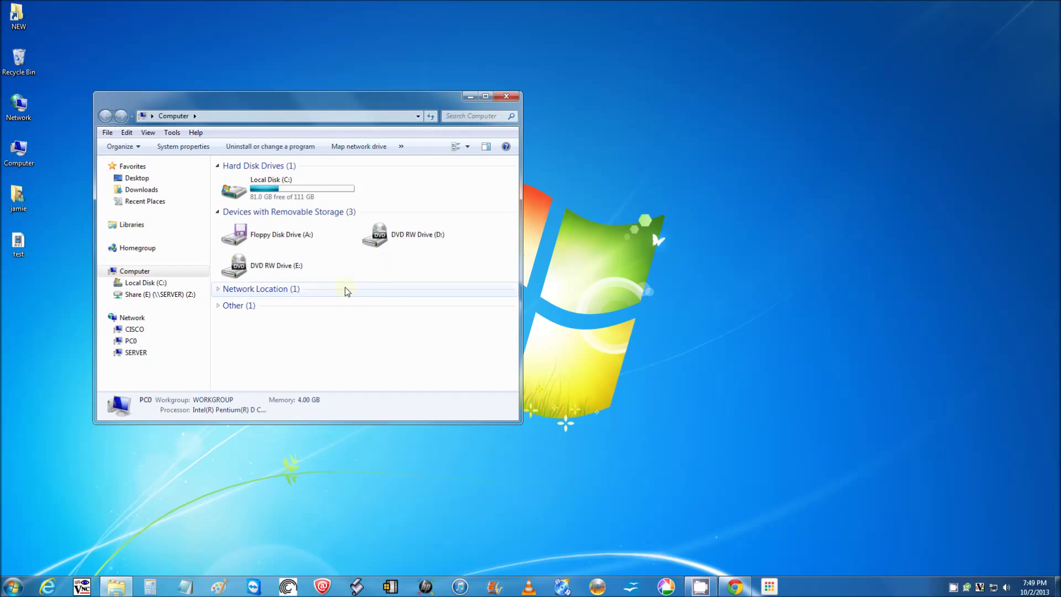
{"action": "left_click_drag", "start_coordinate": [366, 116], "coordinate": [509, 130]}
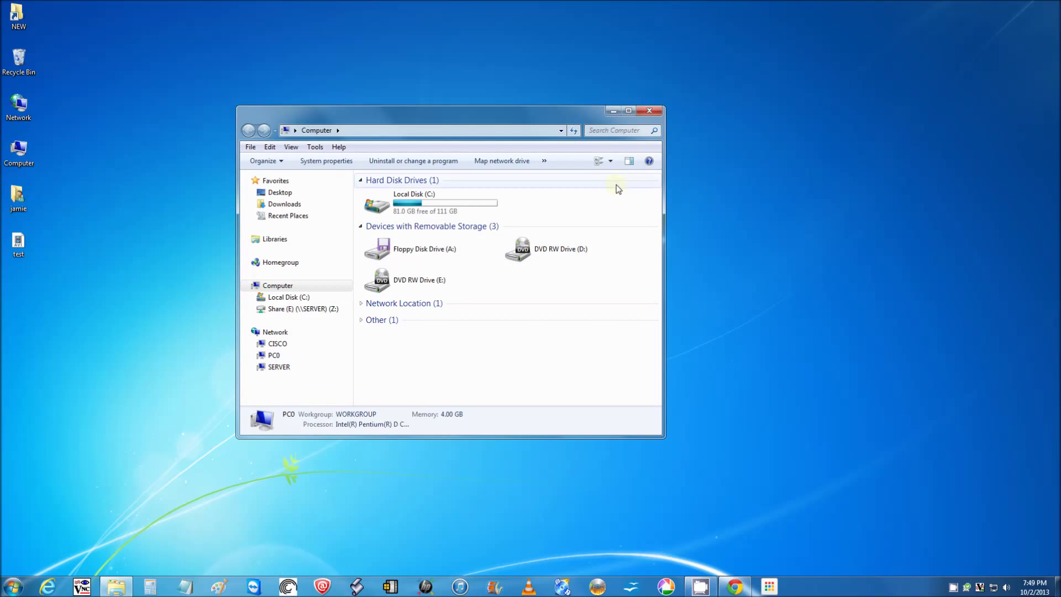
{"action": "left_click", "coordinate": [649, 110]}
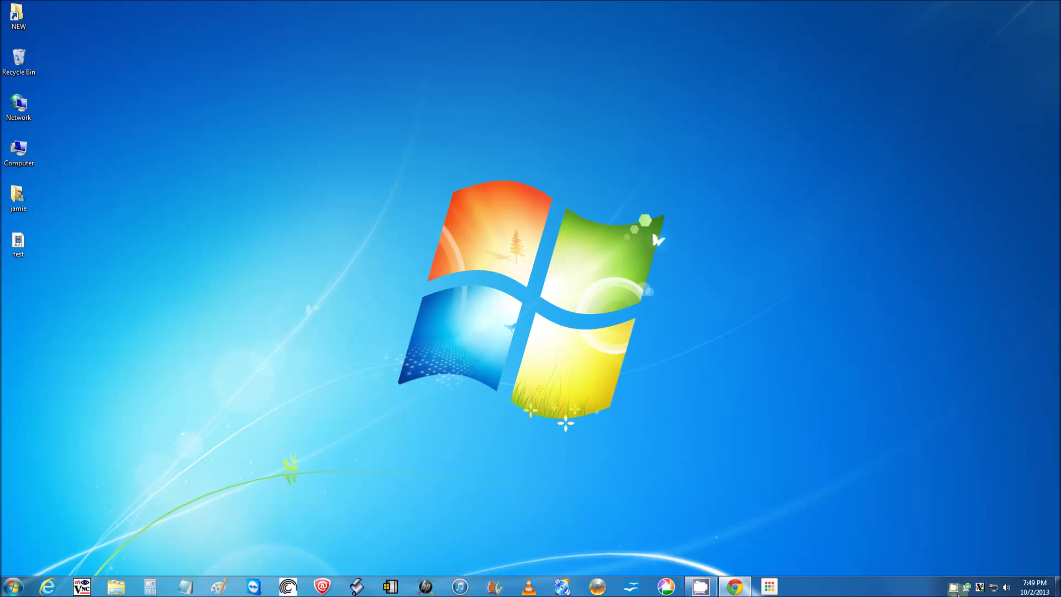
{"action": "right_click", "coordinate": [933, 590]}
{"action": "left_click", "coordinate": [908, 592]}
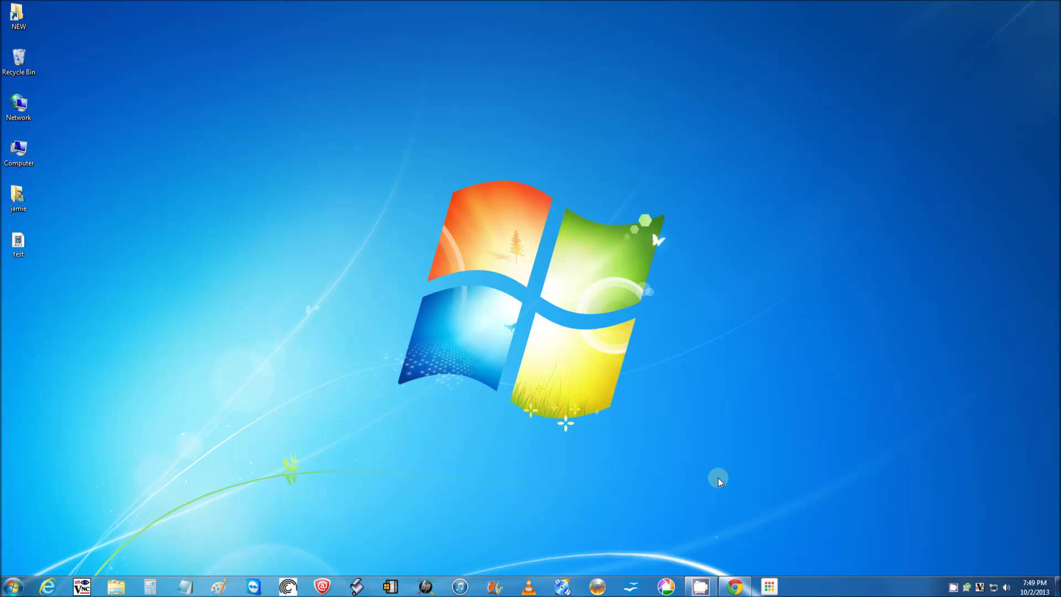